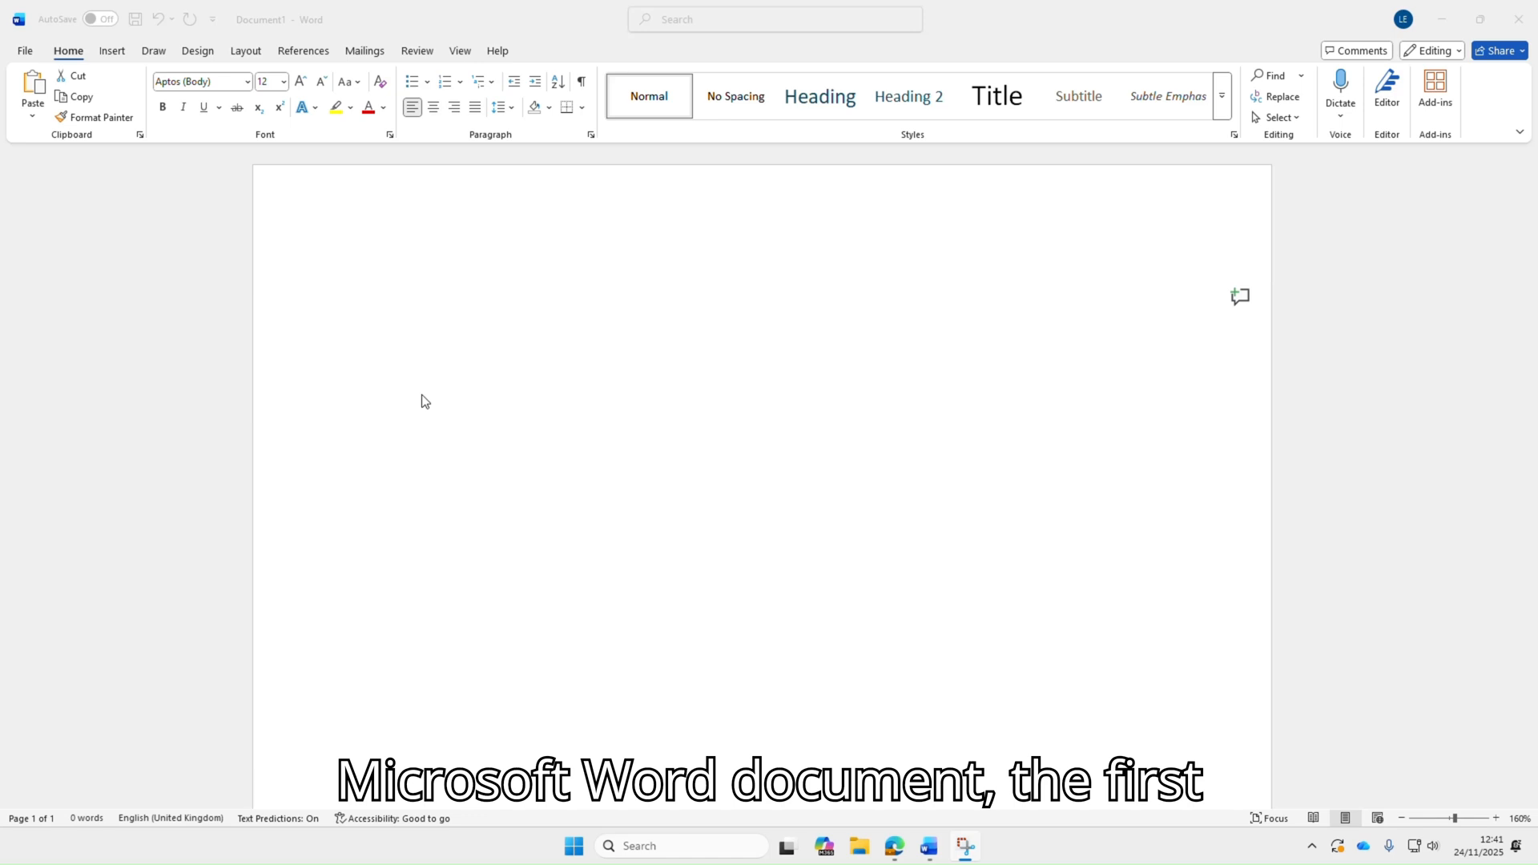
Insert the "With Subheads 2" quick table into the document
click(117, 53)
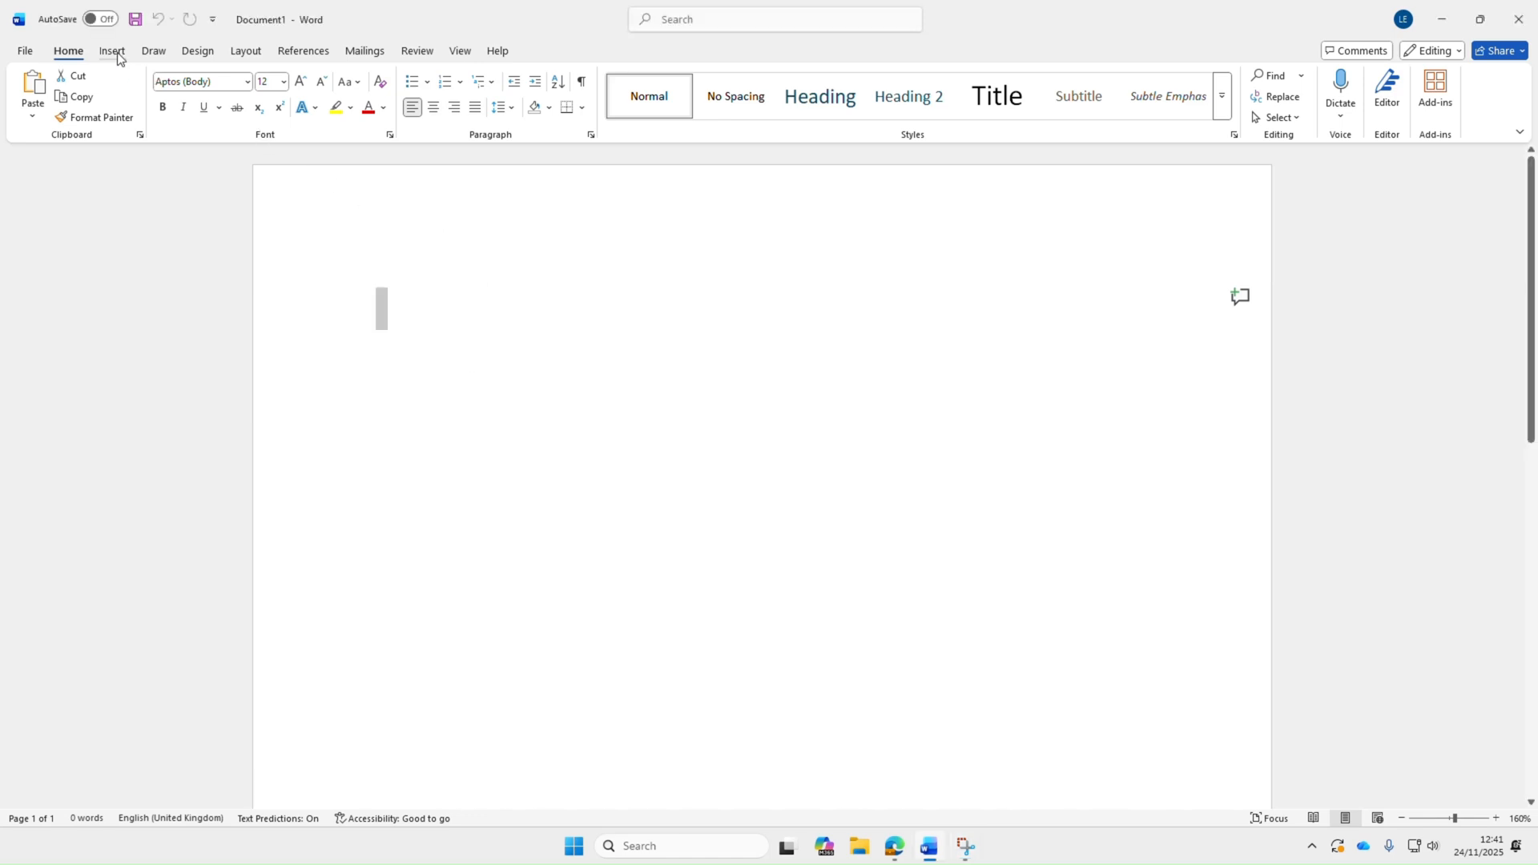
click(117, 53)
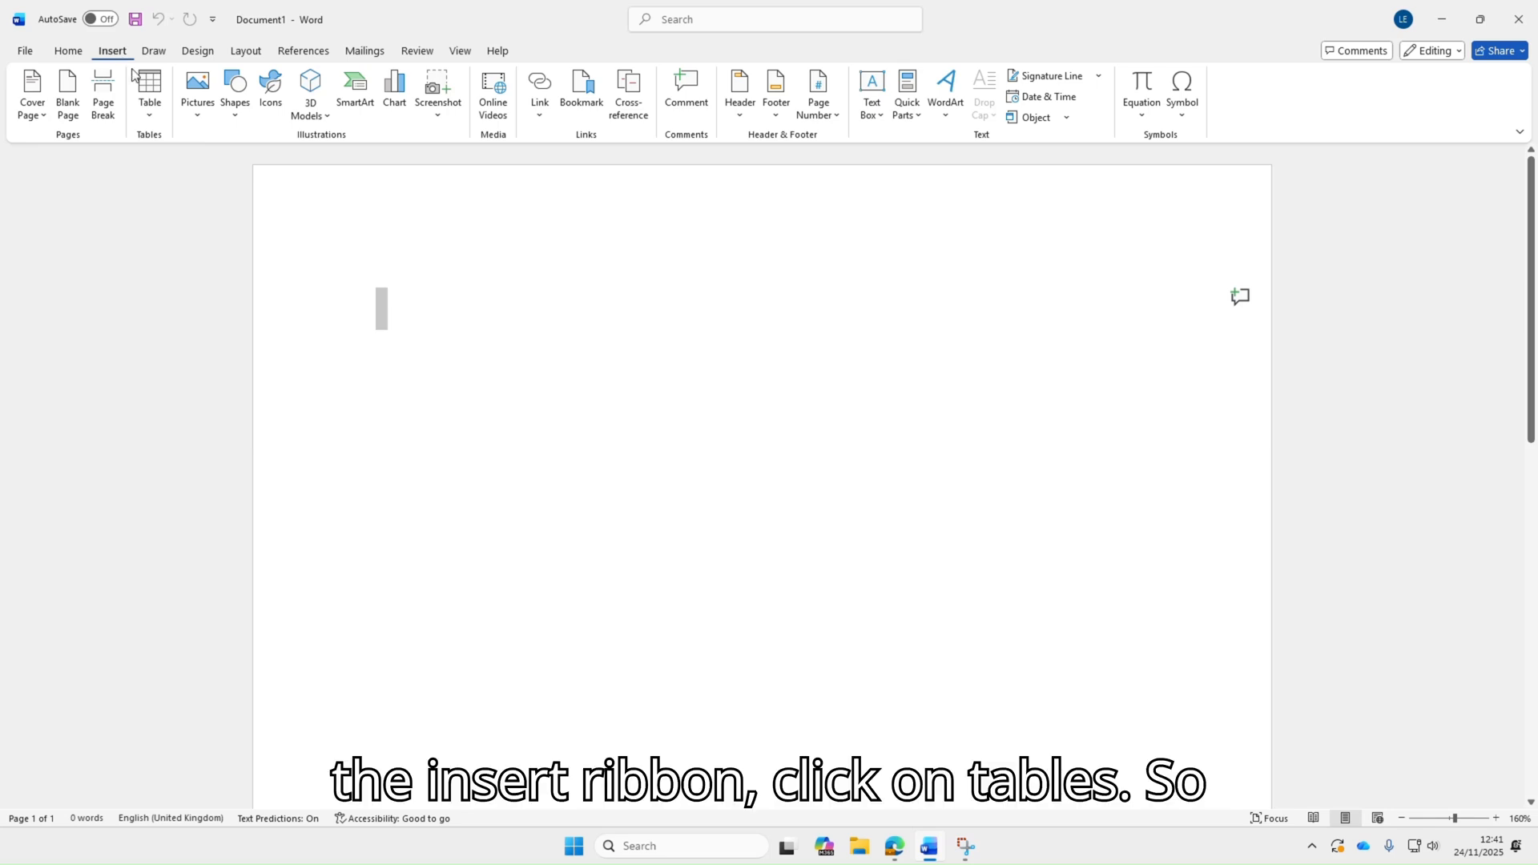
click(155, 120)
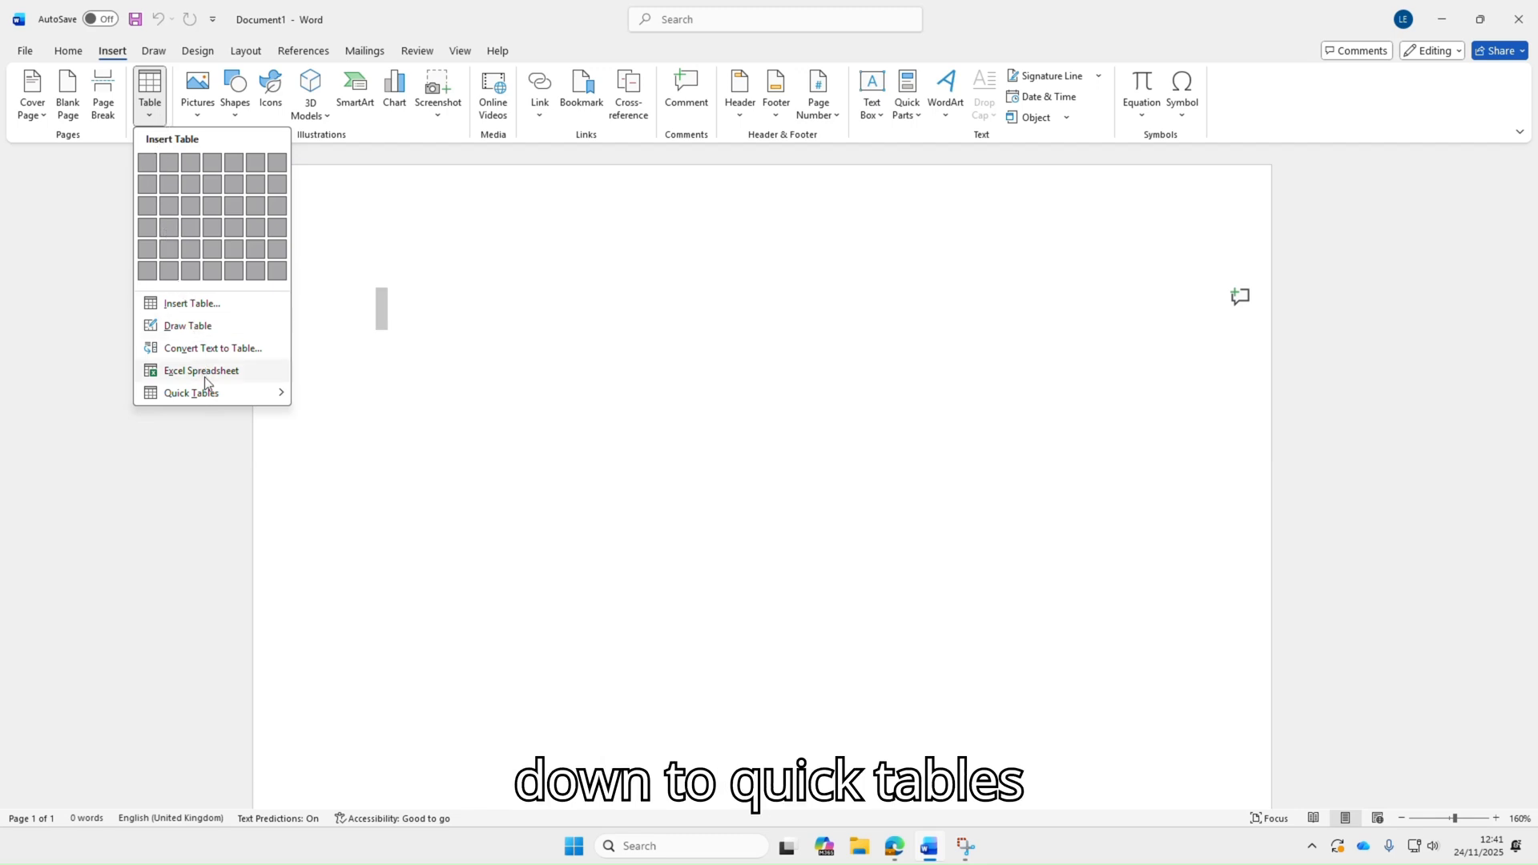
mouse_move(216, 396)
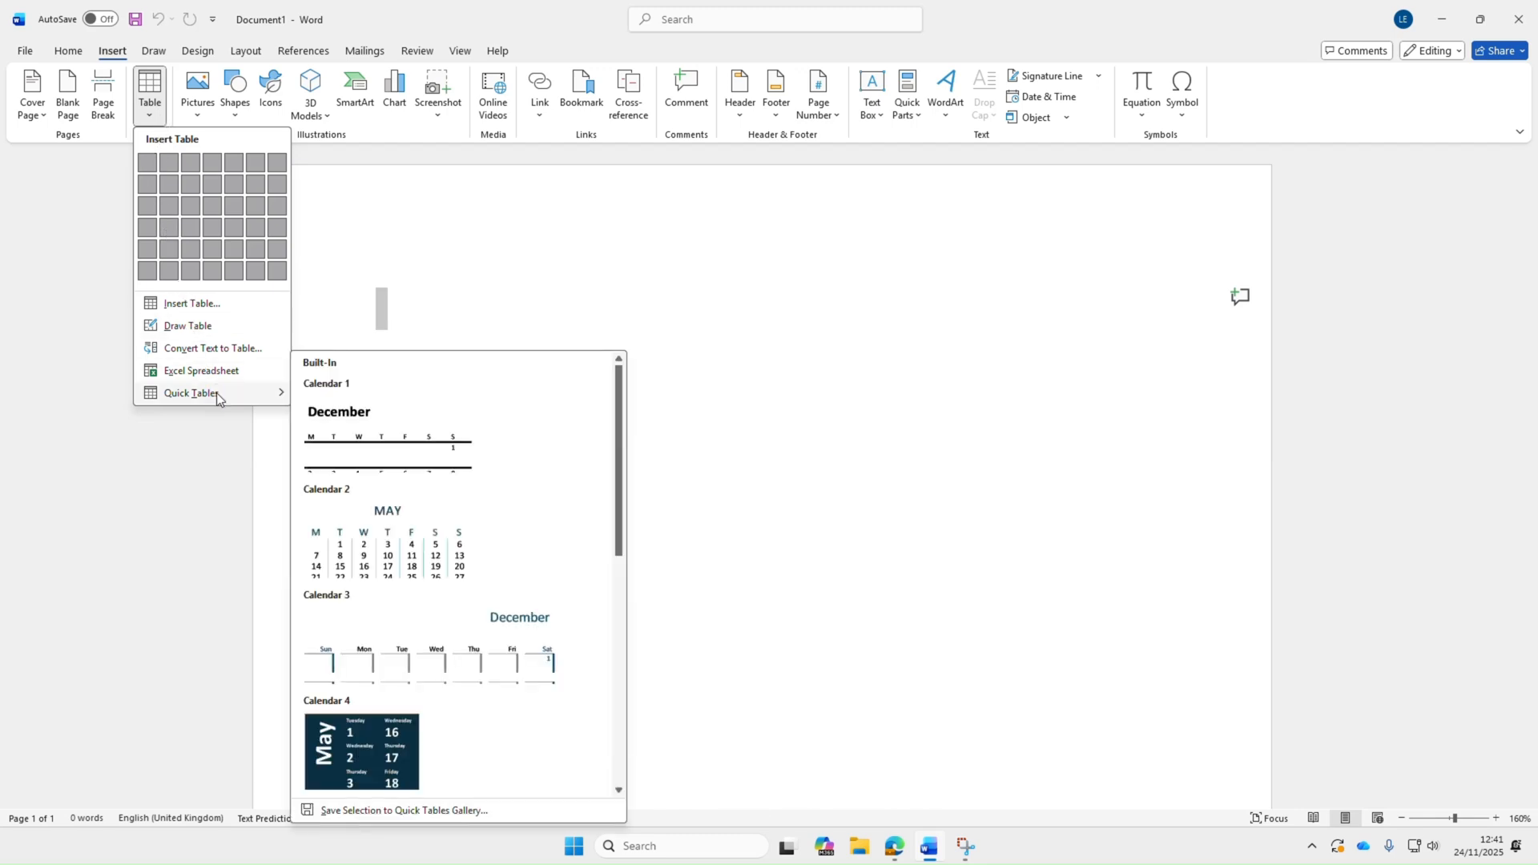
scroll(427, 436, down, 10)
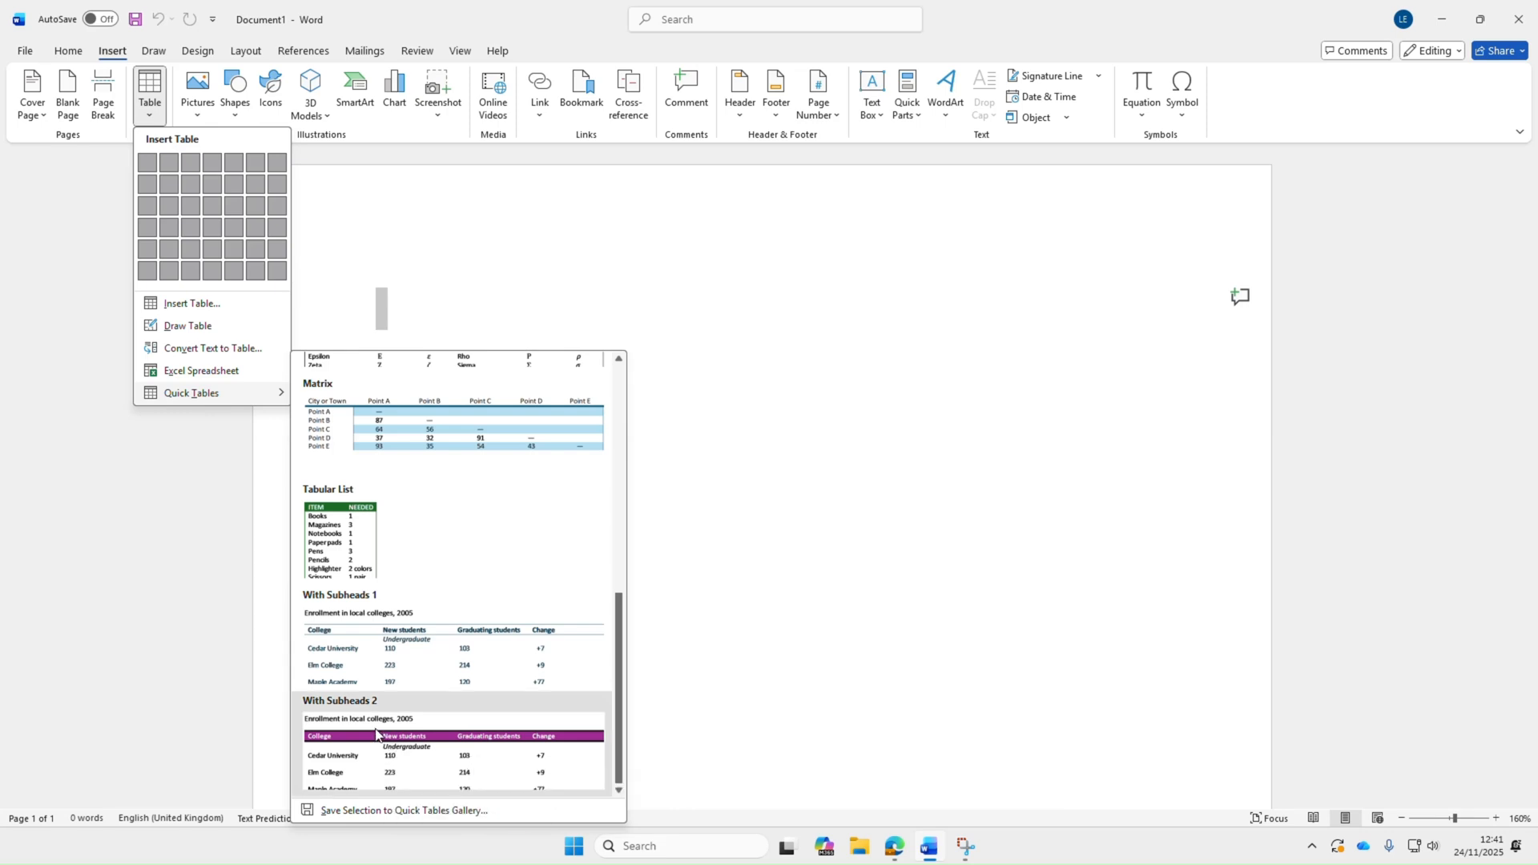
click(388, 752)
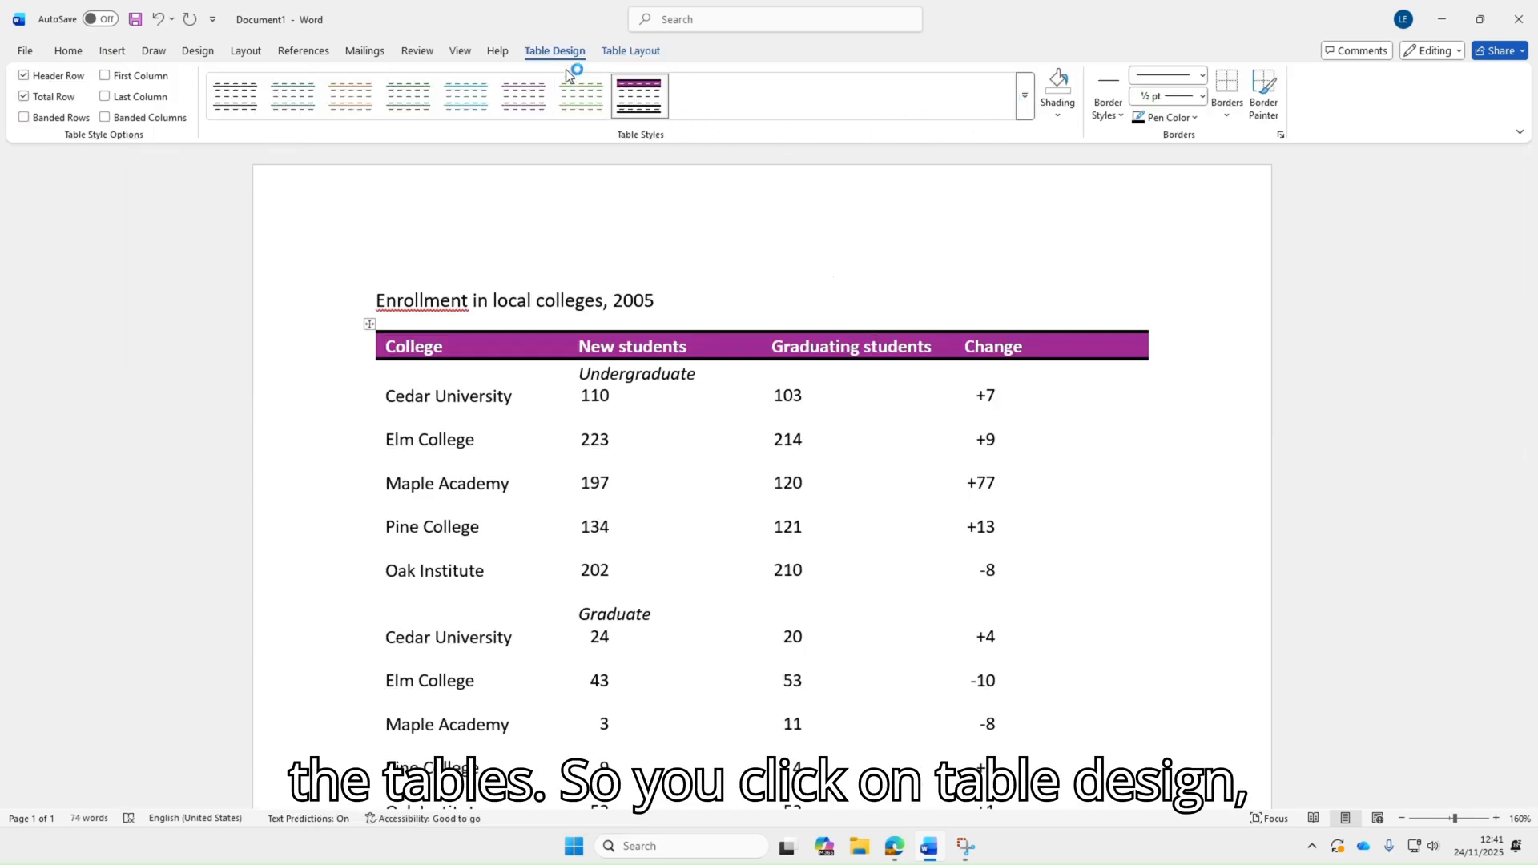
Apply a purple grid table style to the quick table
click(1024, 100)
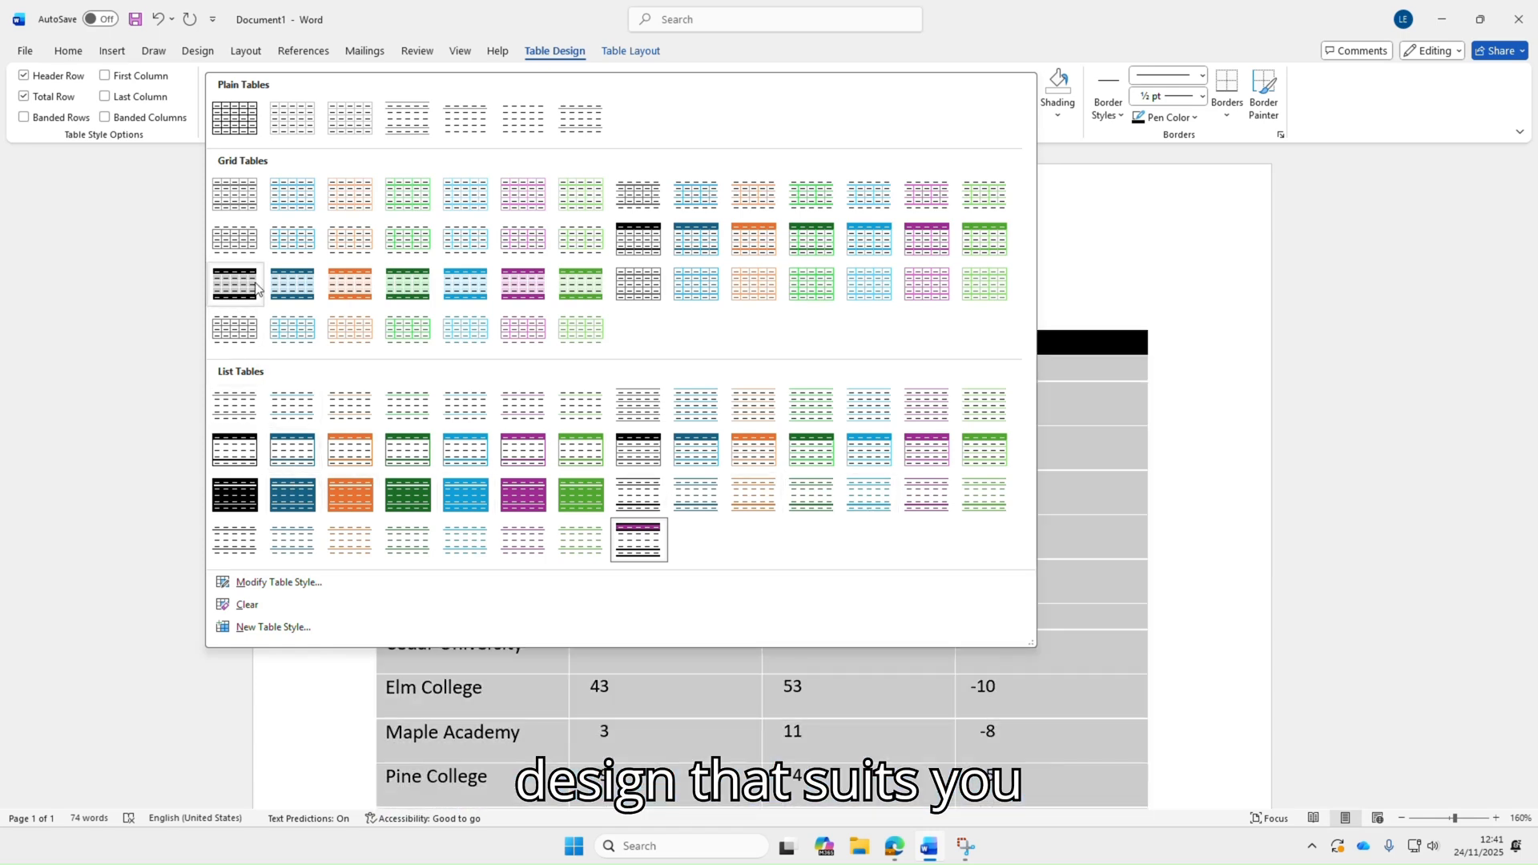
click(525, 272)
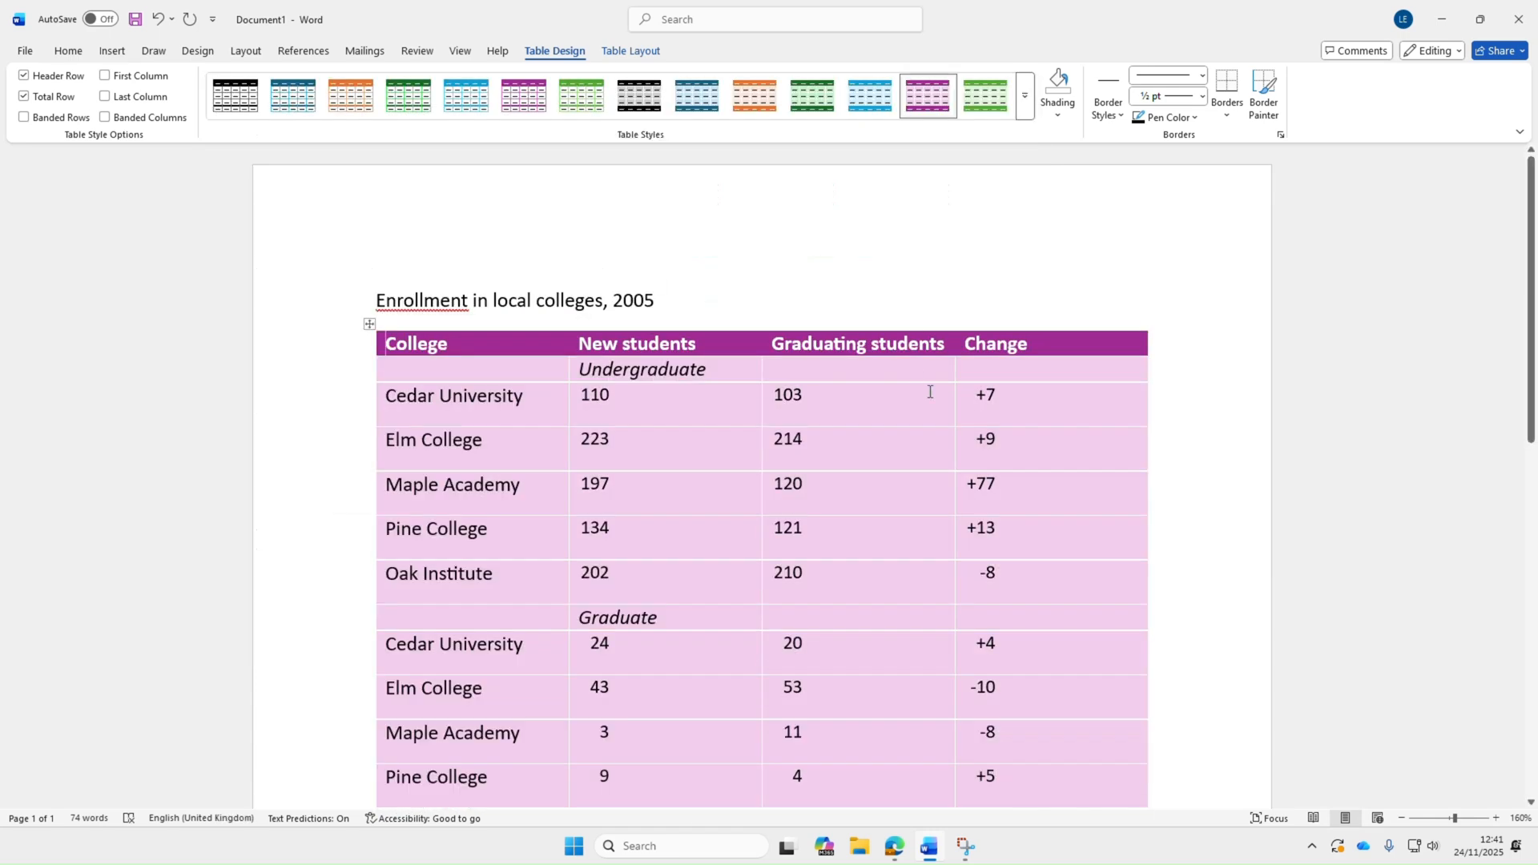
click(622, 51)
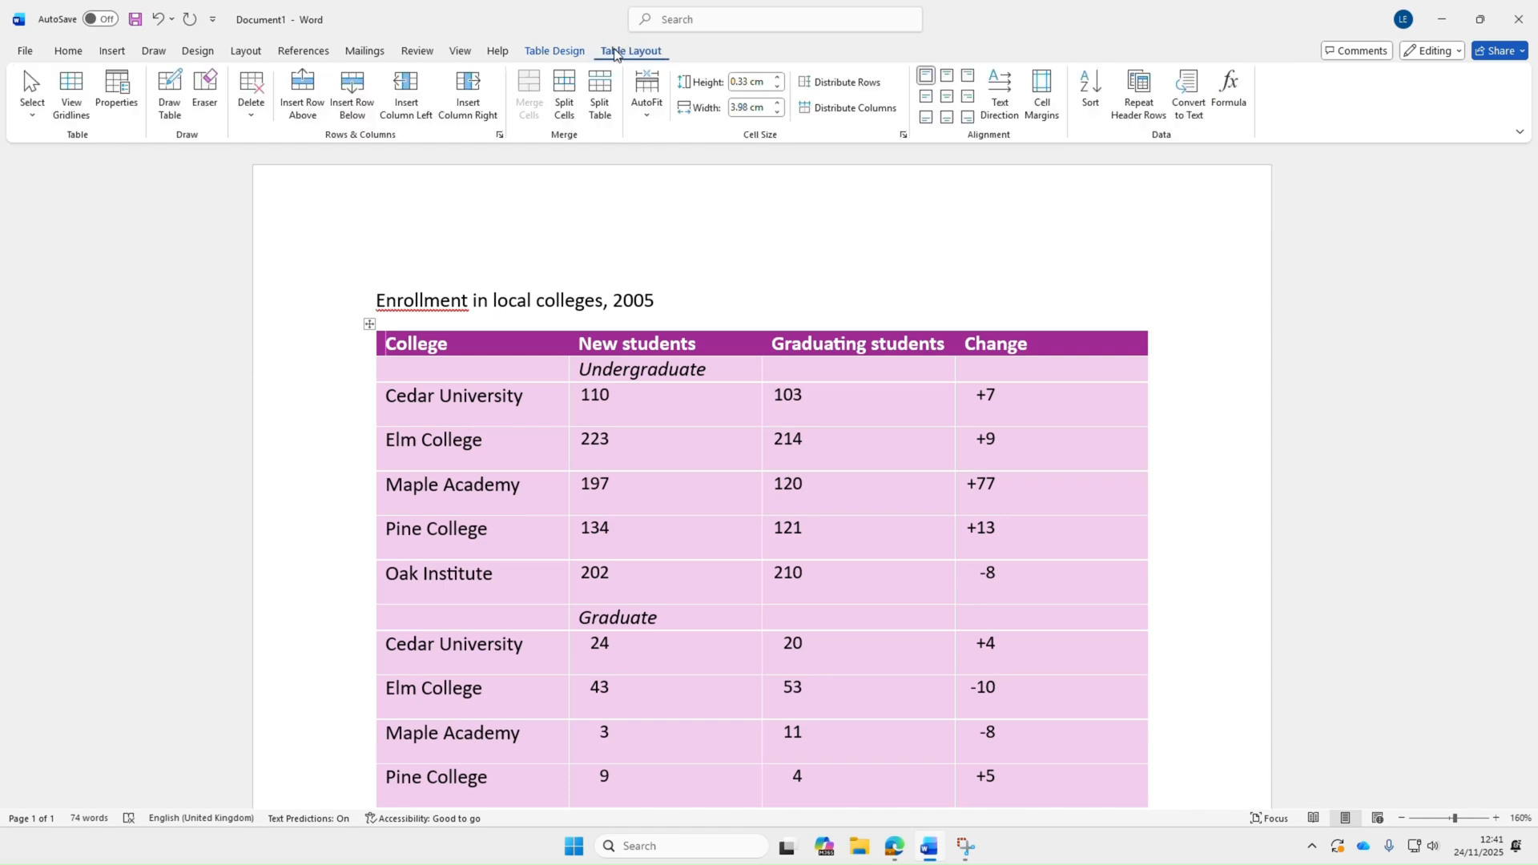
click(554, 52)
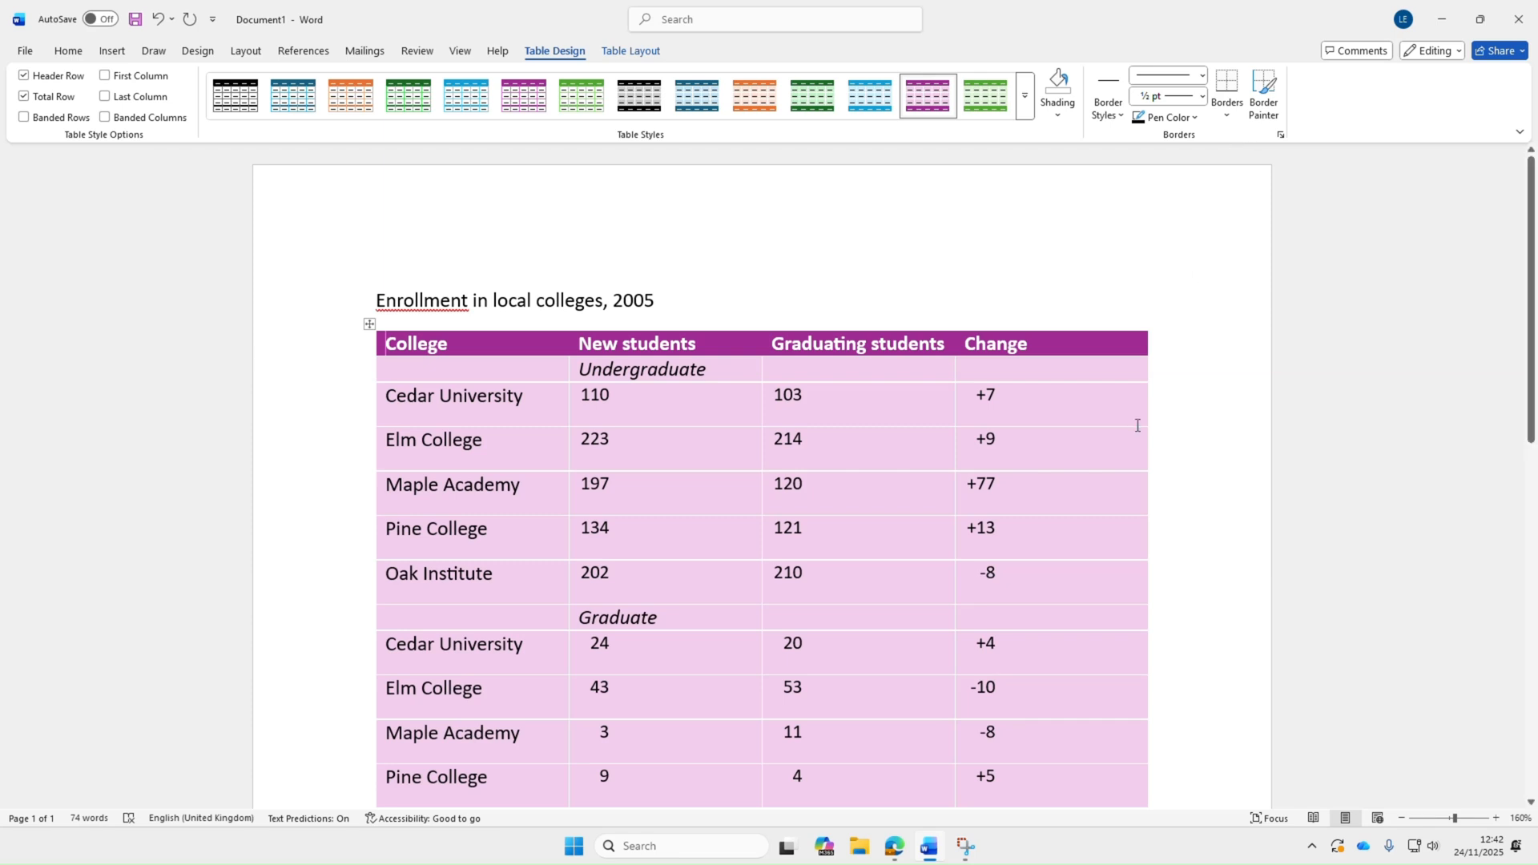
Apply inside vertical borders to the table, then select the whole table and add a left border
click(1226, 113)
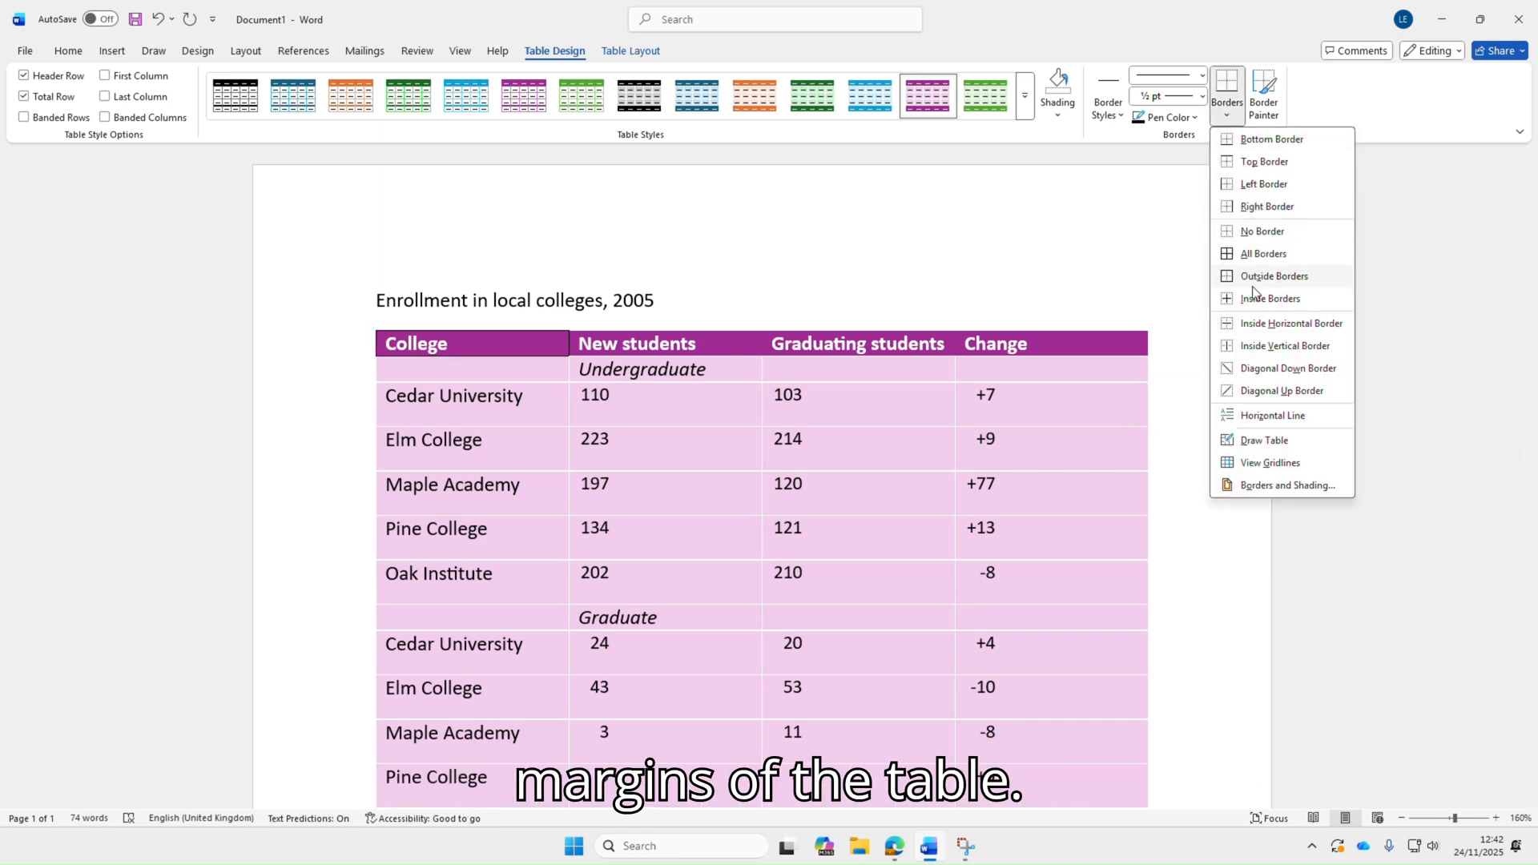
click(1240, 350)
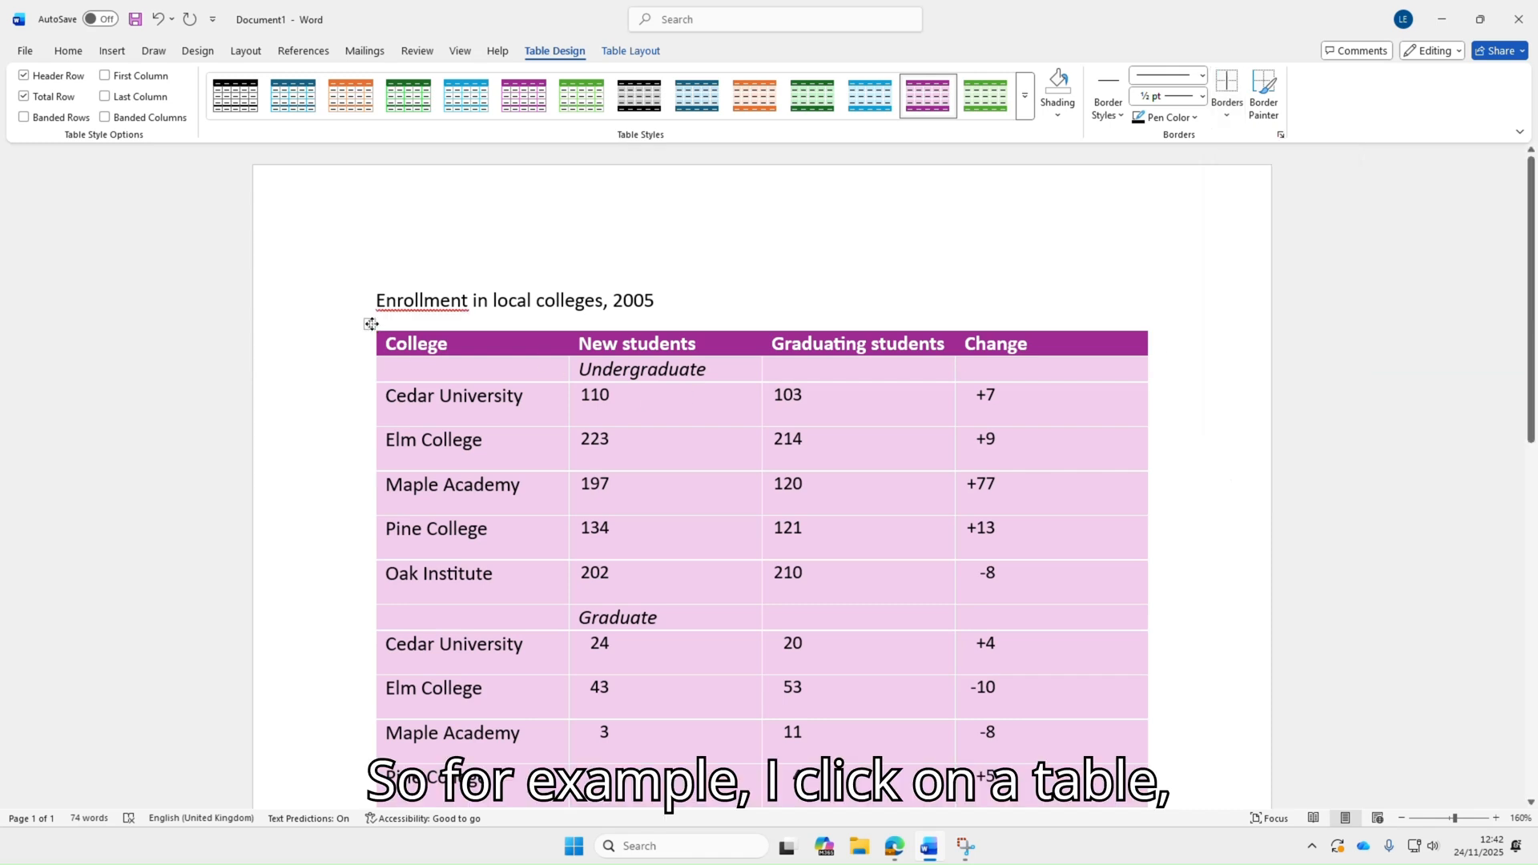
click(371, 324)
click(1226, 112)
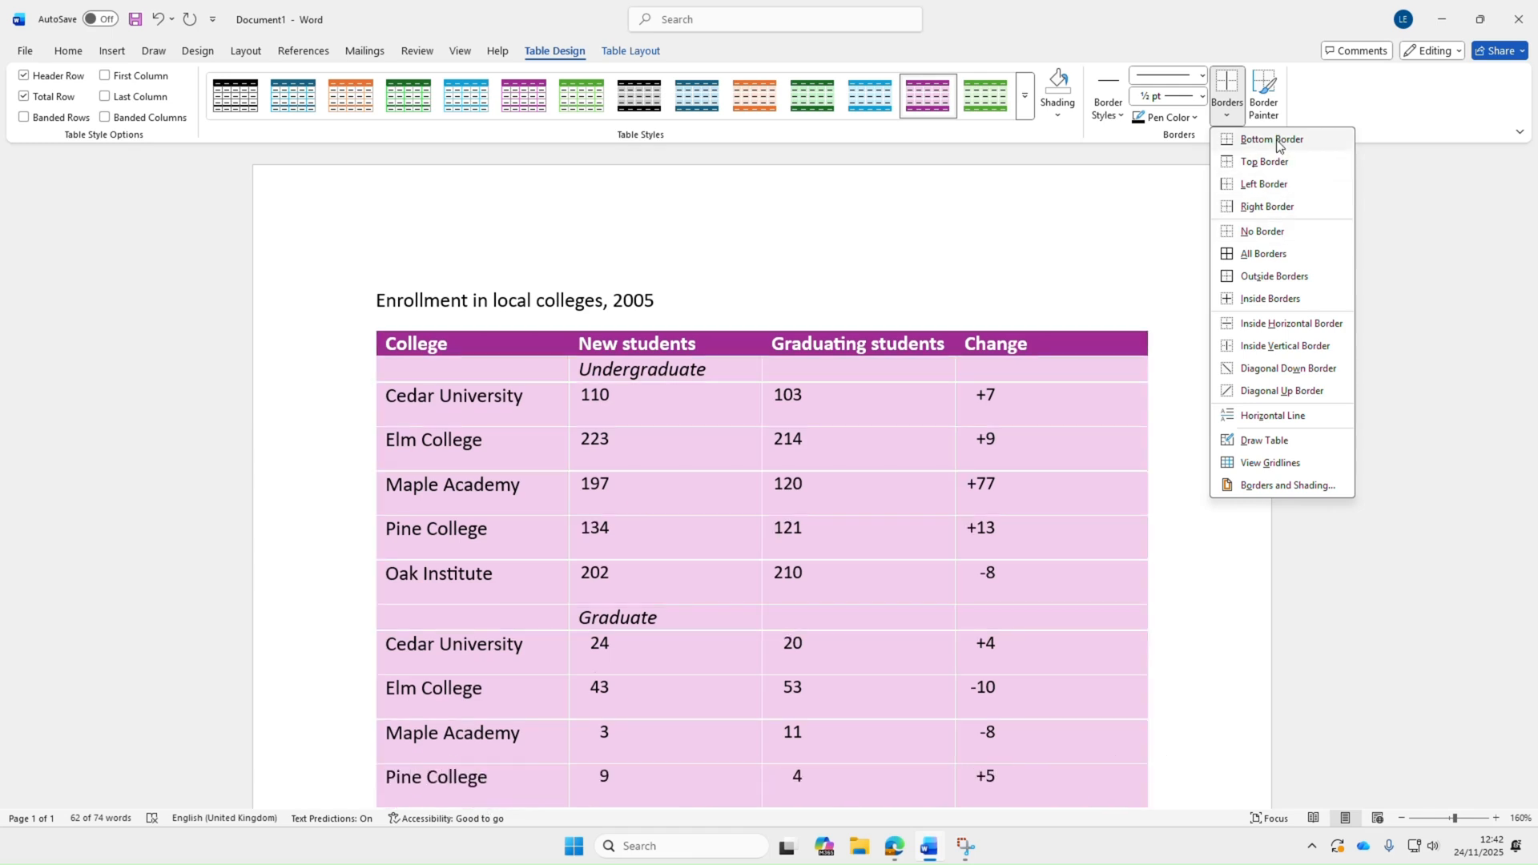
click(1262, 185)
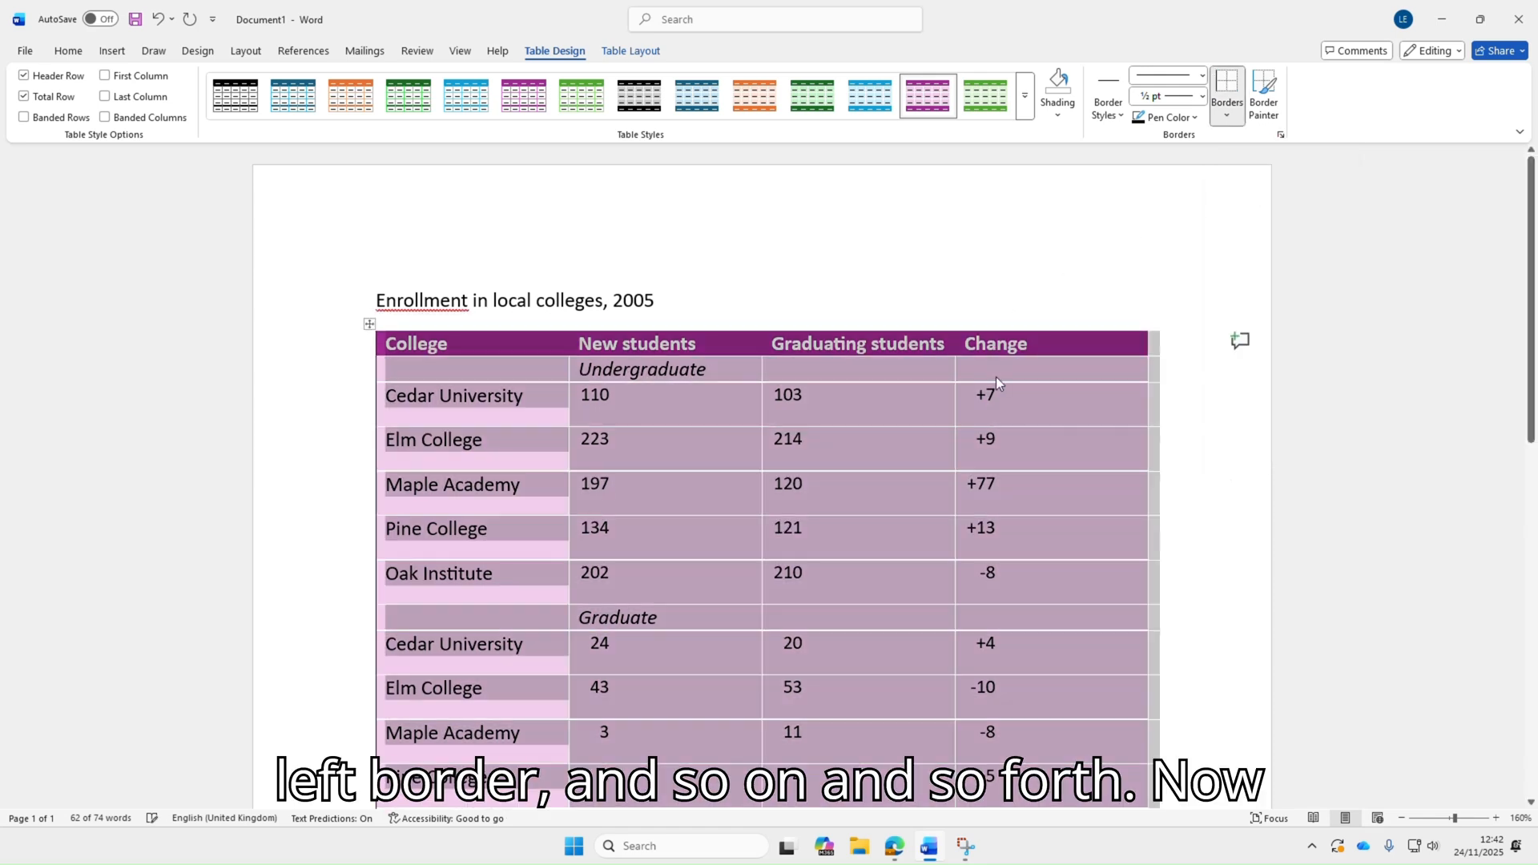
click(1202, 453)
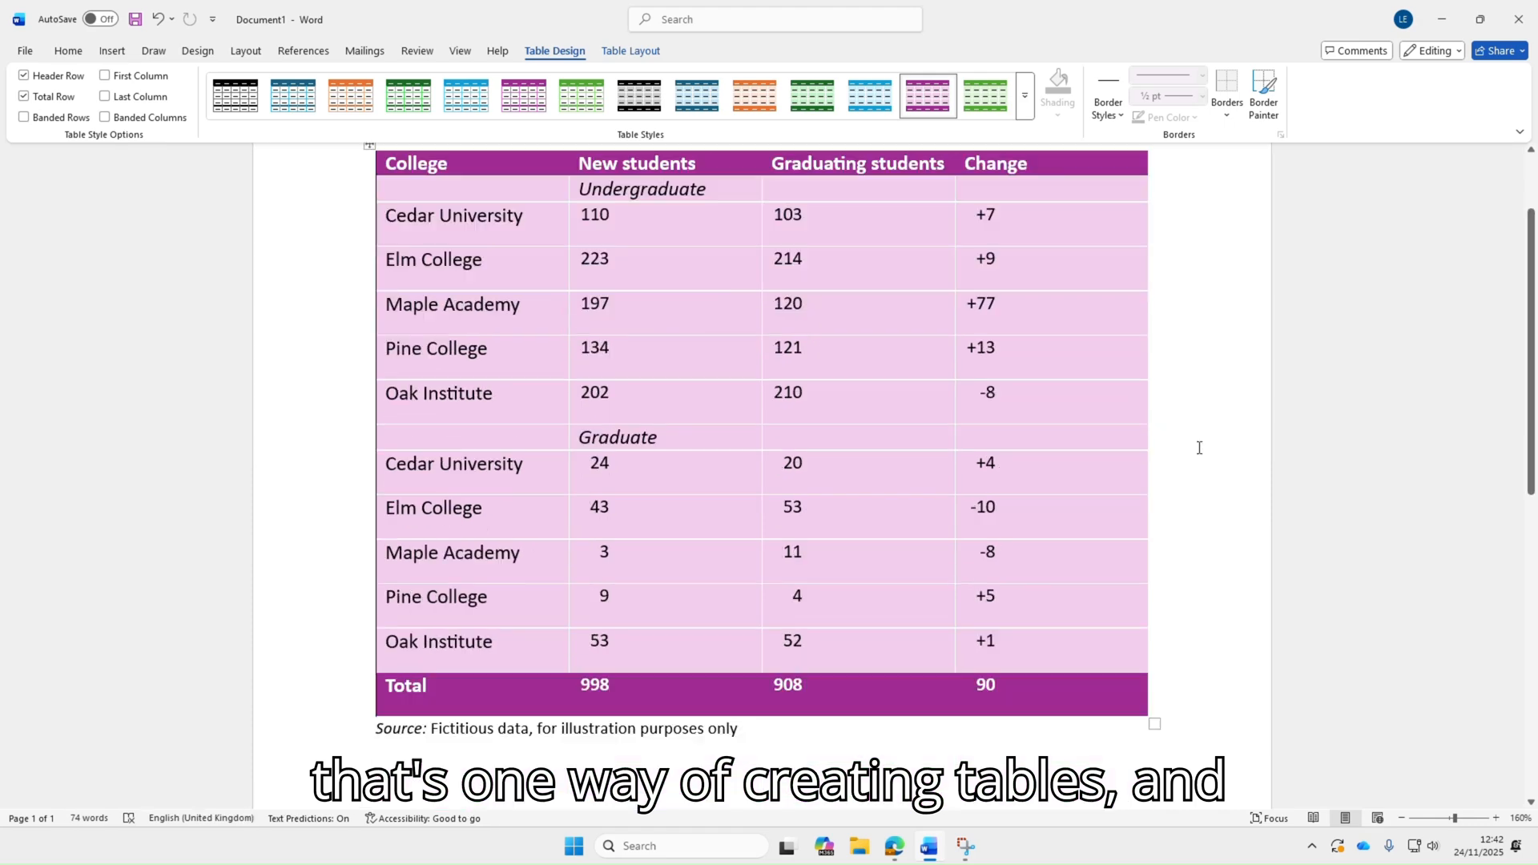
Clear the table's contents and delete the entire table
click(371, 322)
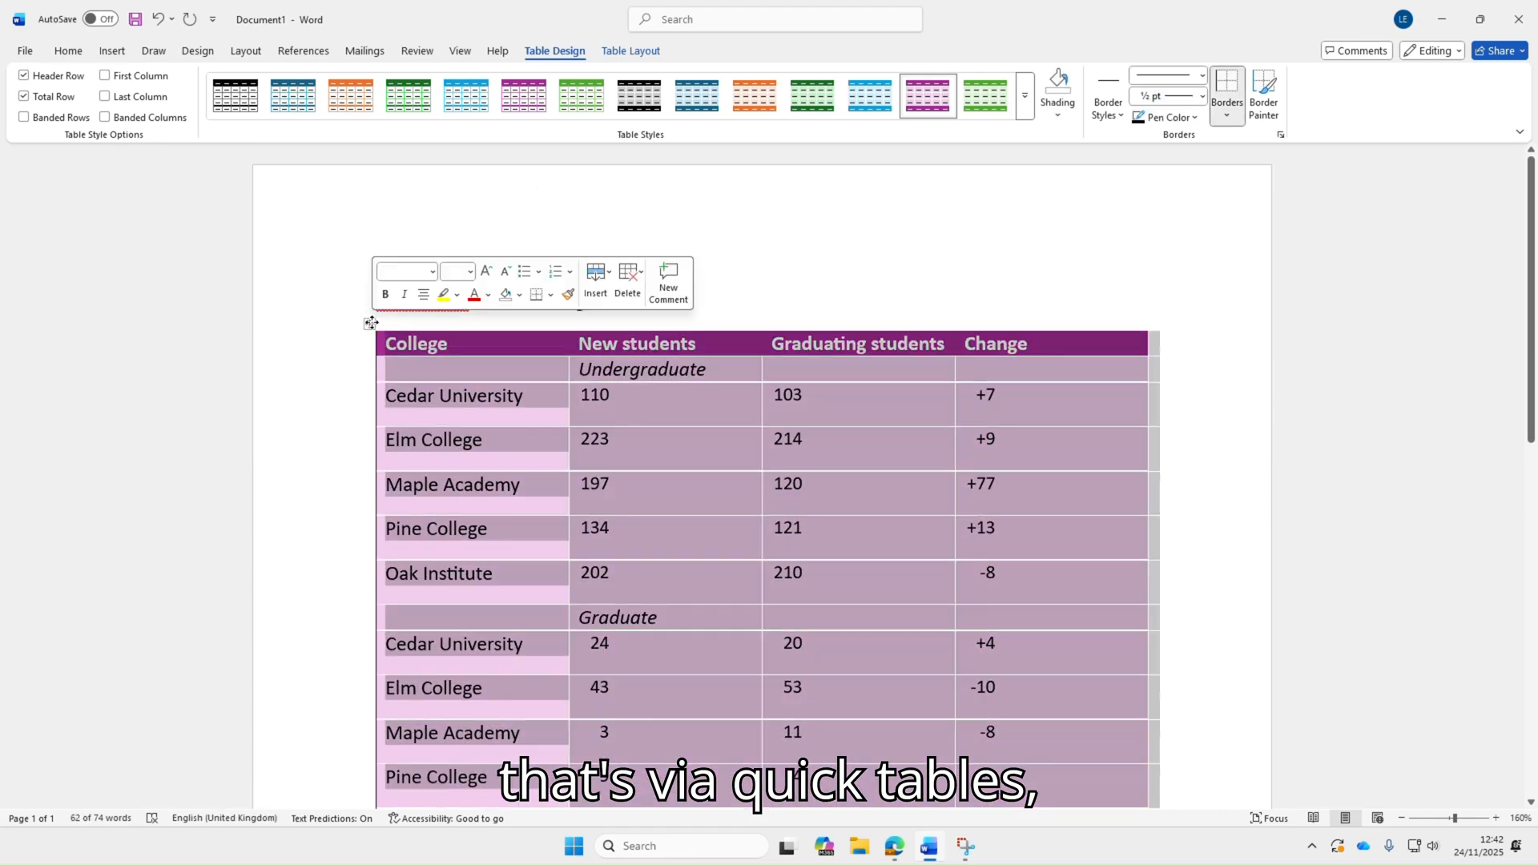
key(Delete)
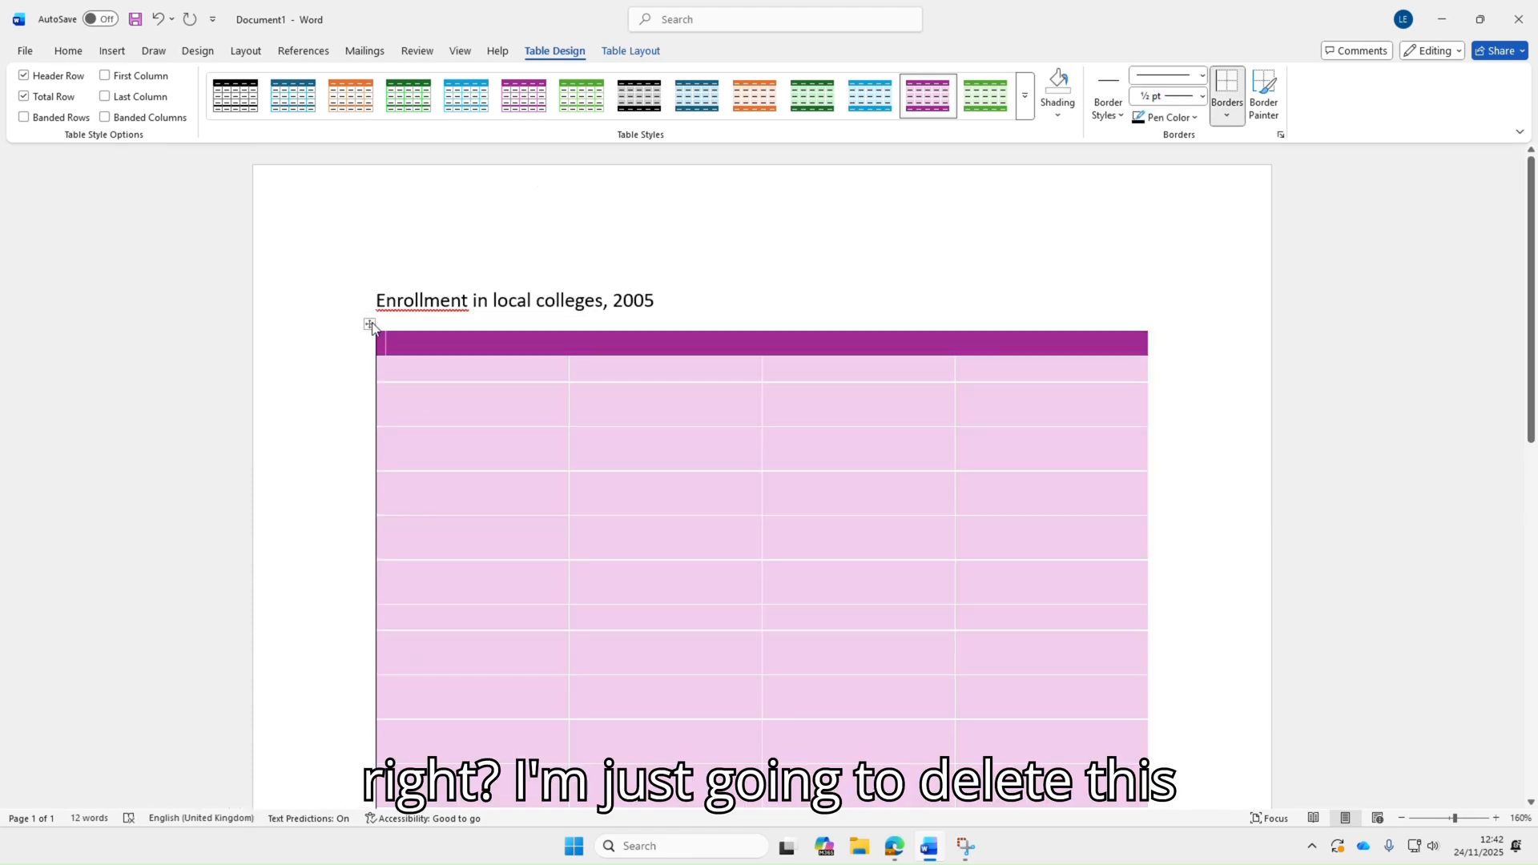
click(368, 328)
right_click(368, 328)
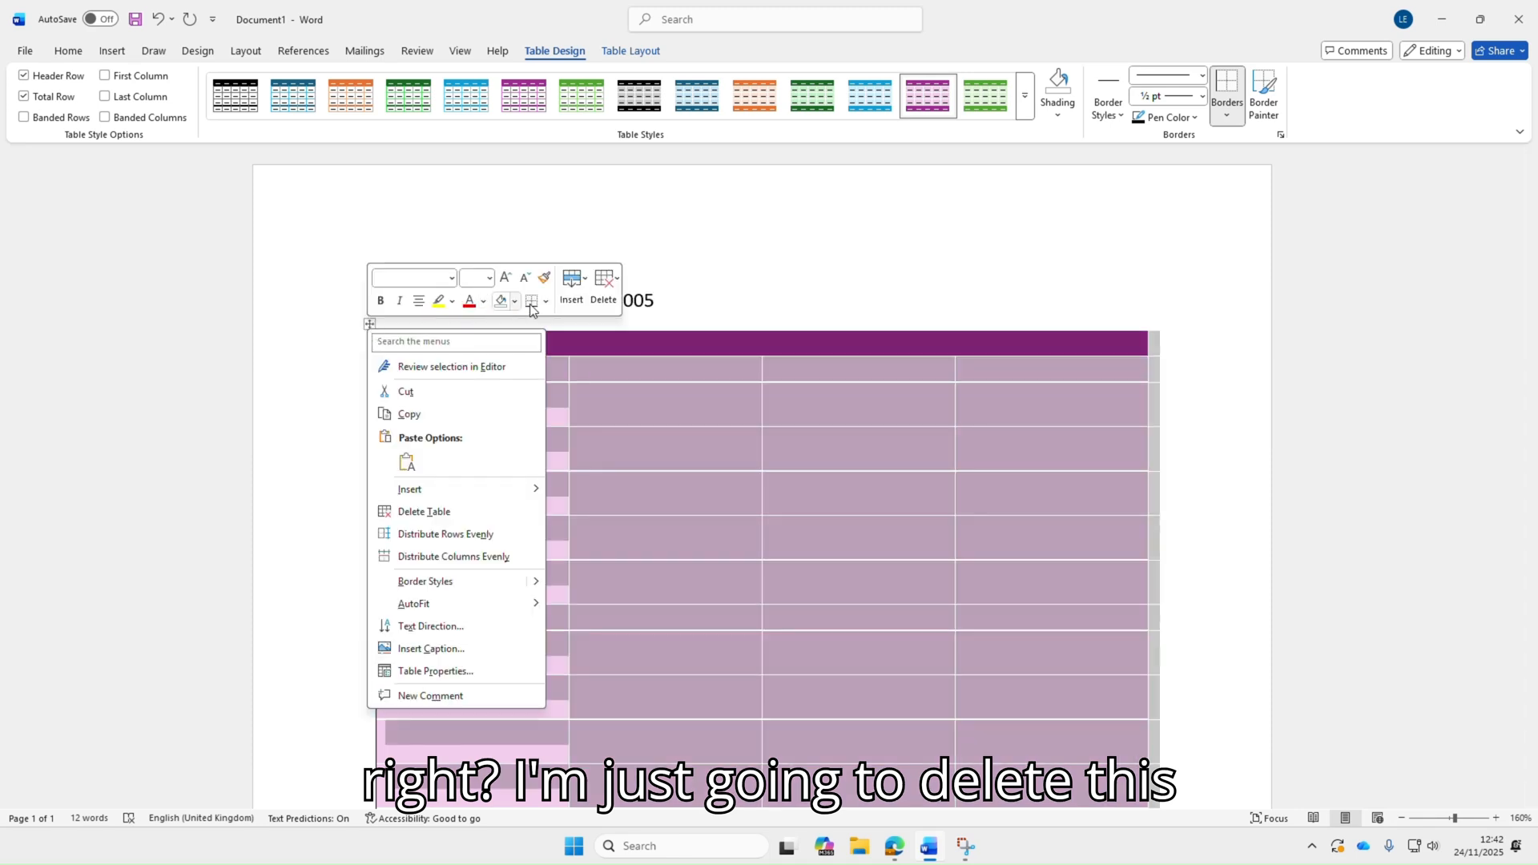
click(611, 302)
click(612, 301)
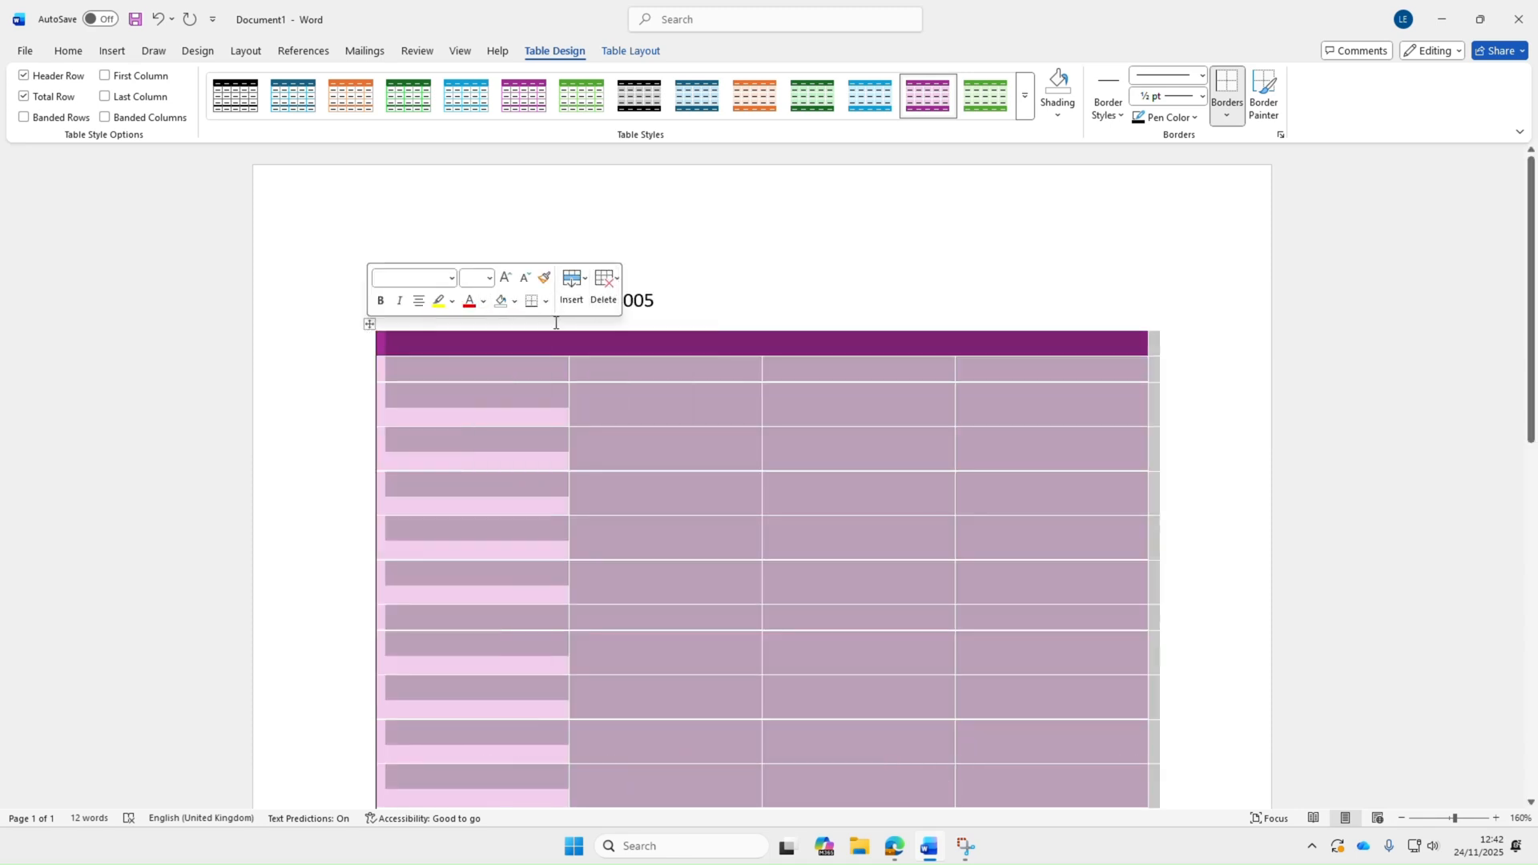
right_click(385, 335)
click(345, 323)
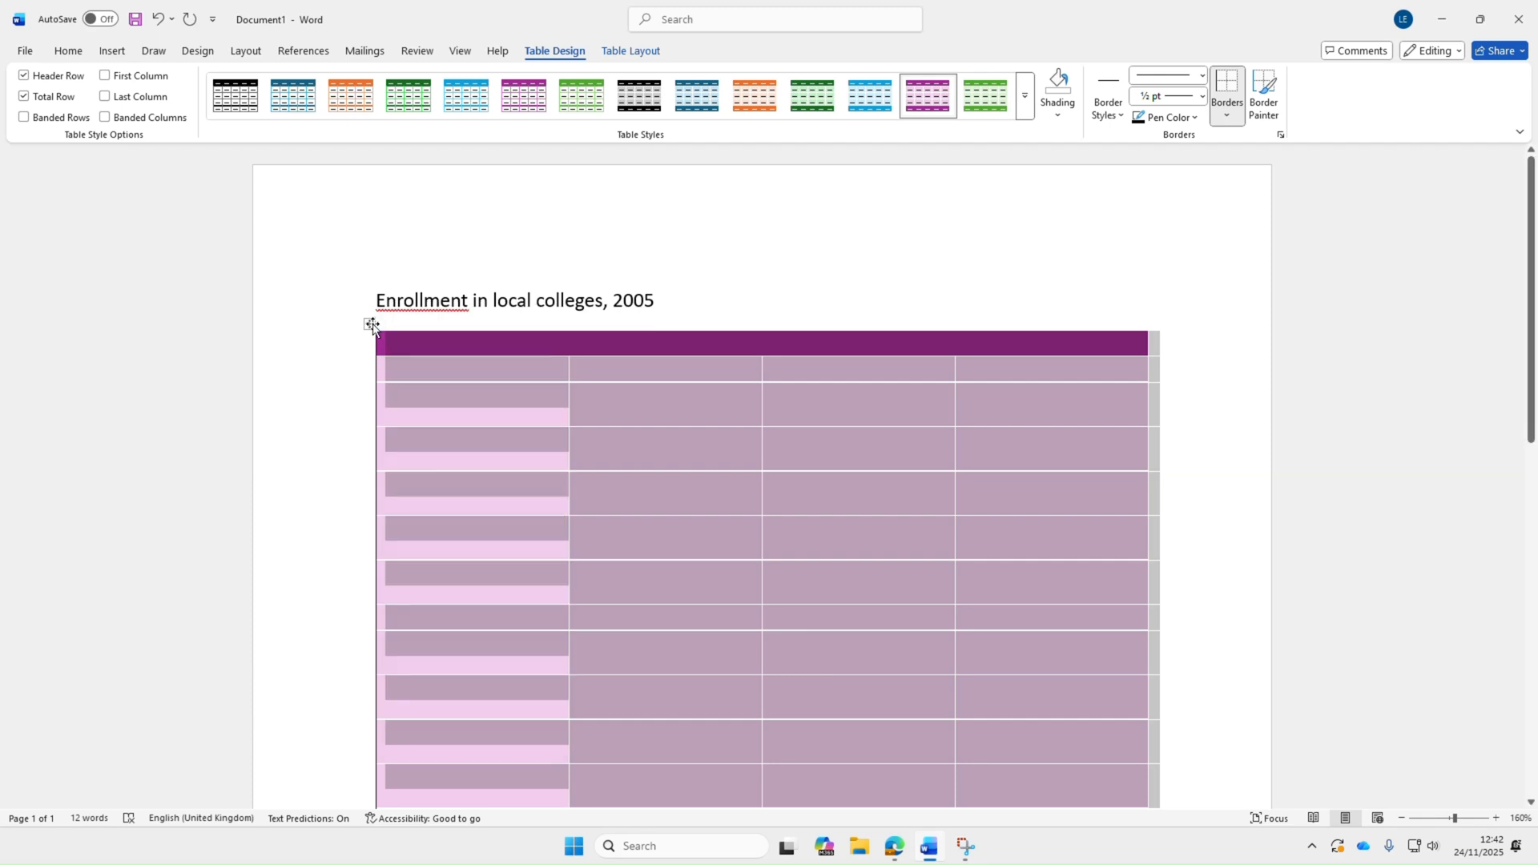
right_click(372, 326)
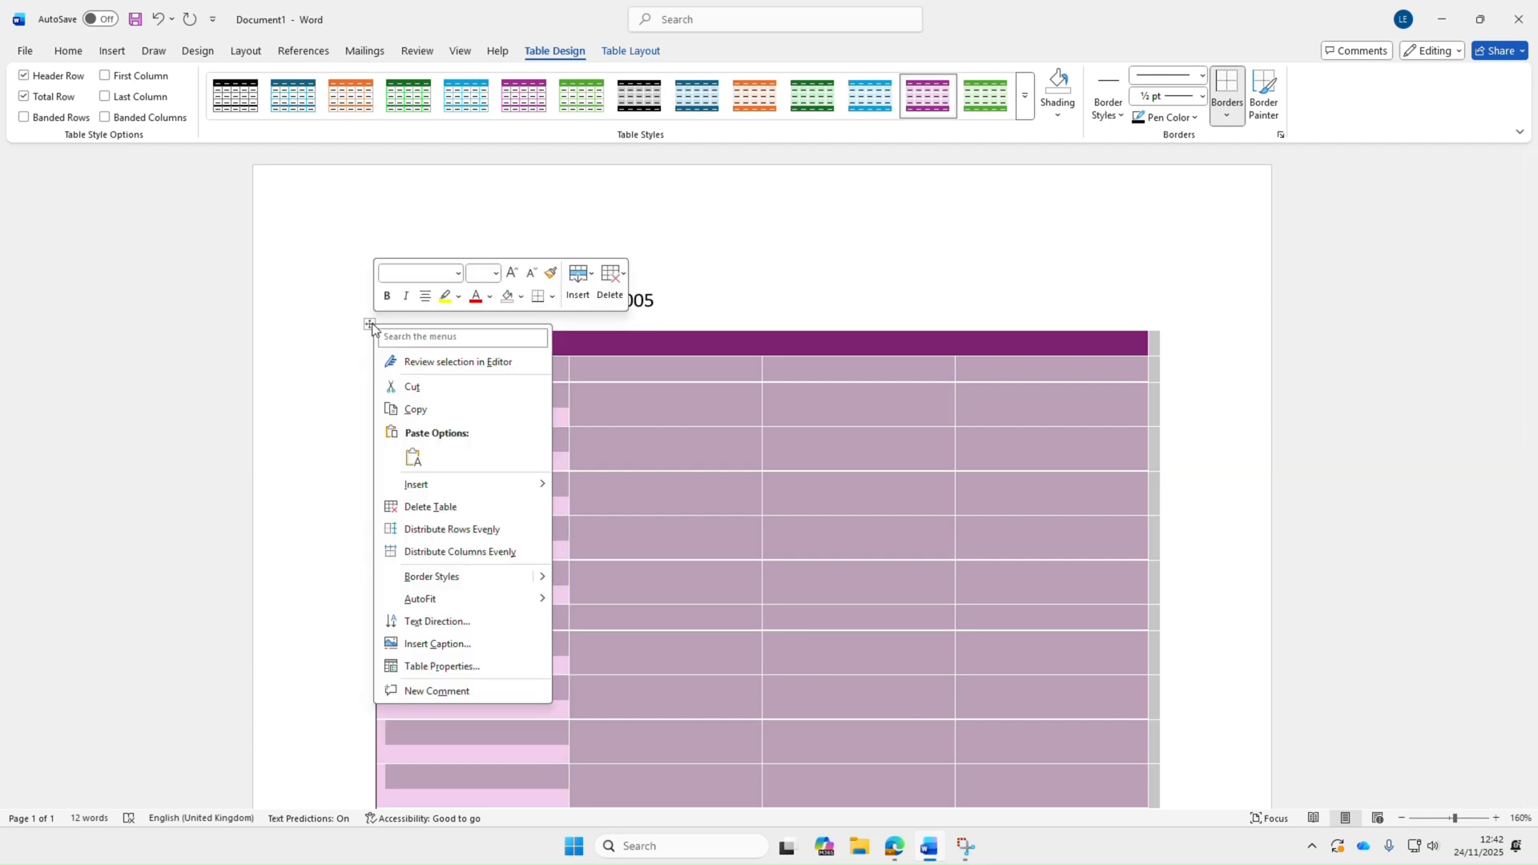
click(439, 509)
Delete the source note line and the "Enrollment in local colleges, 2005" title
triple_click(660, 342)
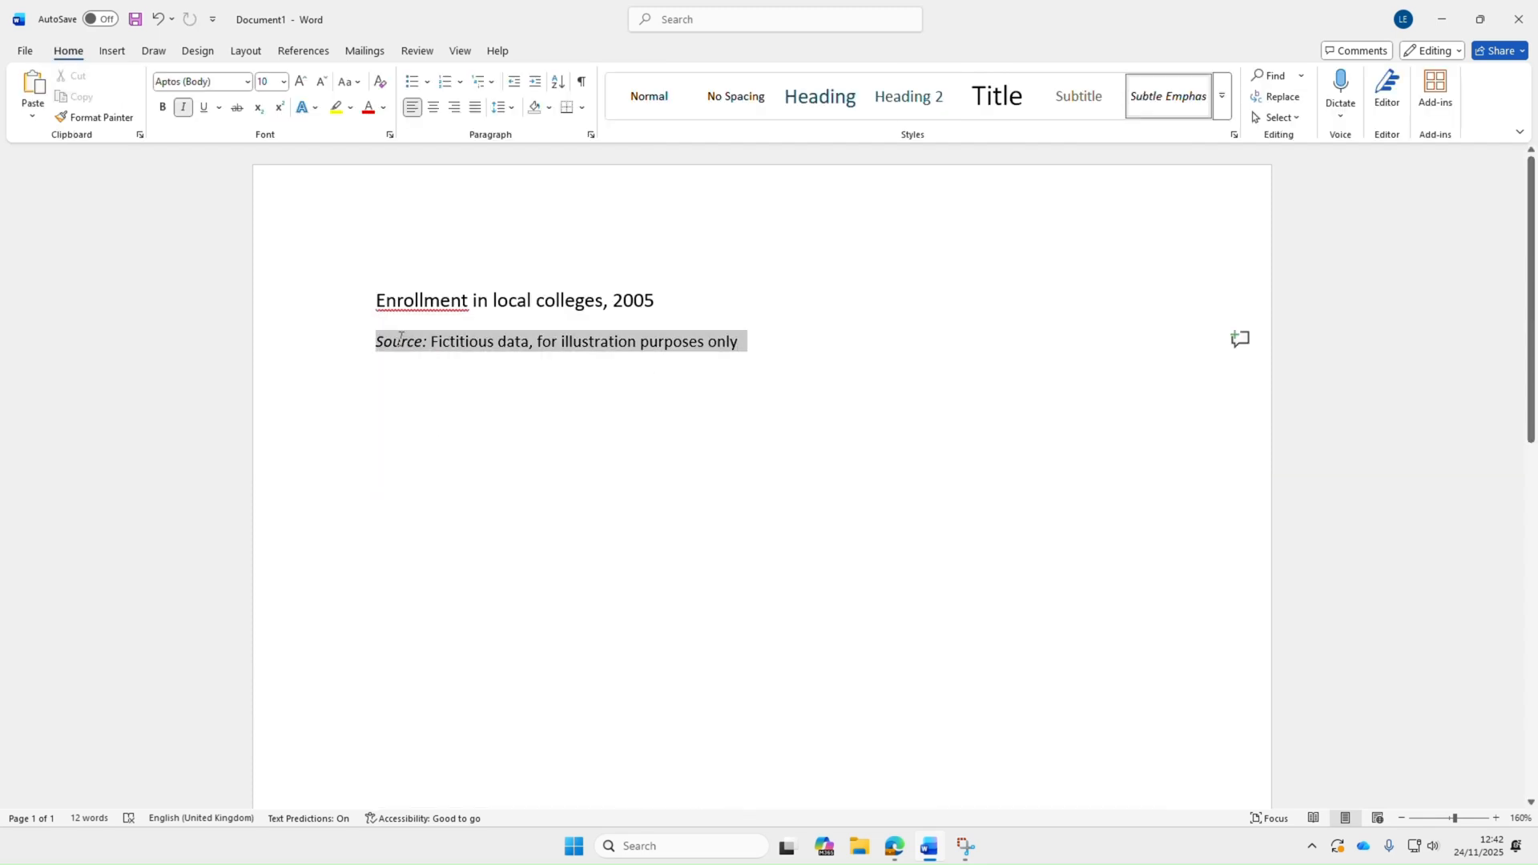
key(Delete)
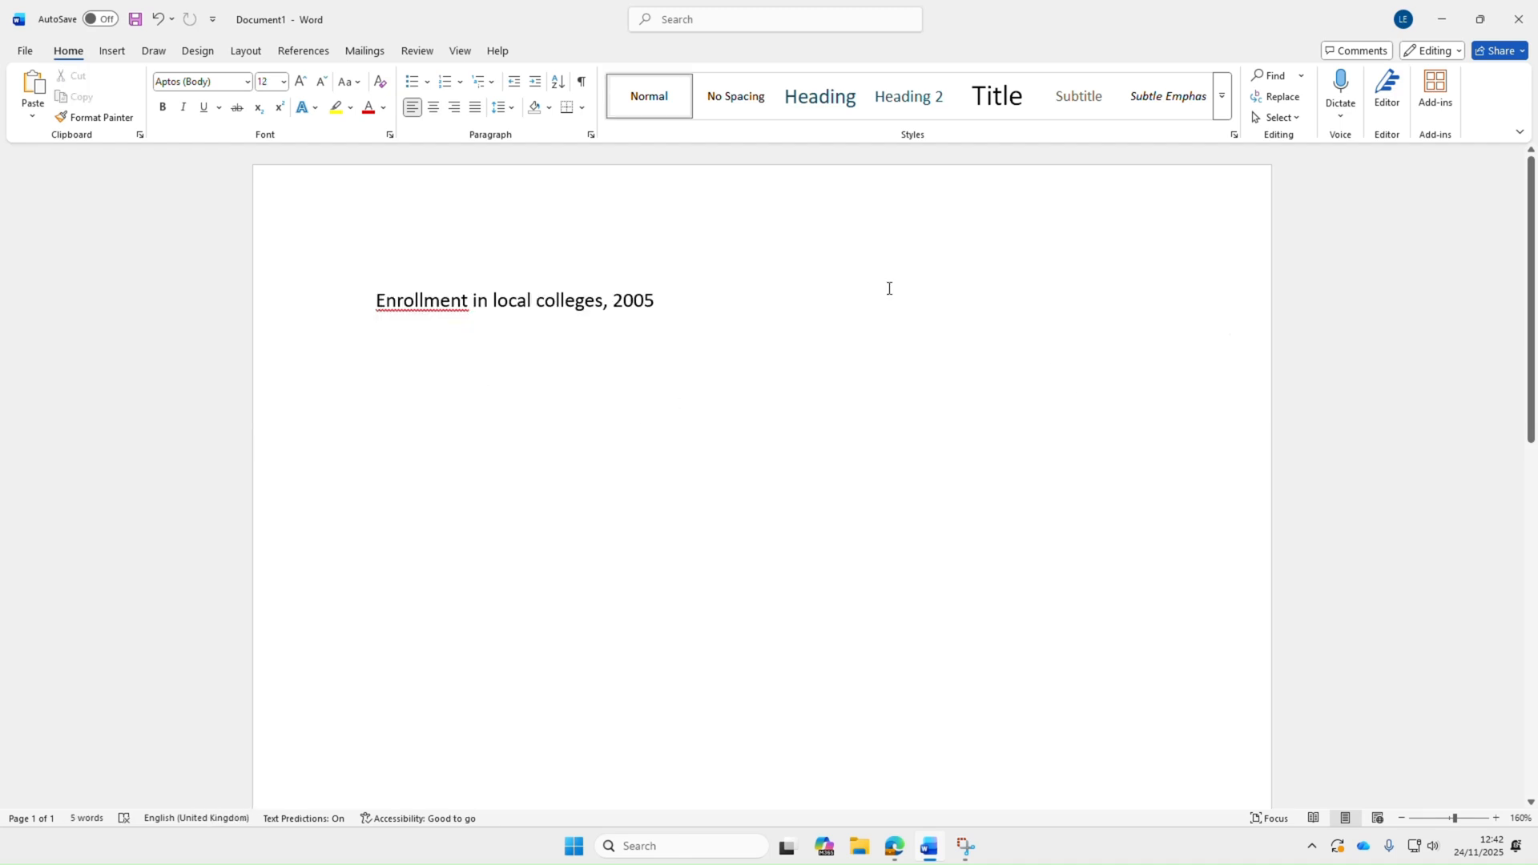
drag(668, 296, 398, 296)
key(Delete)
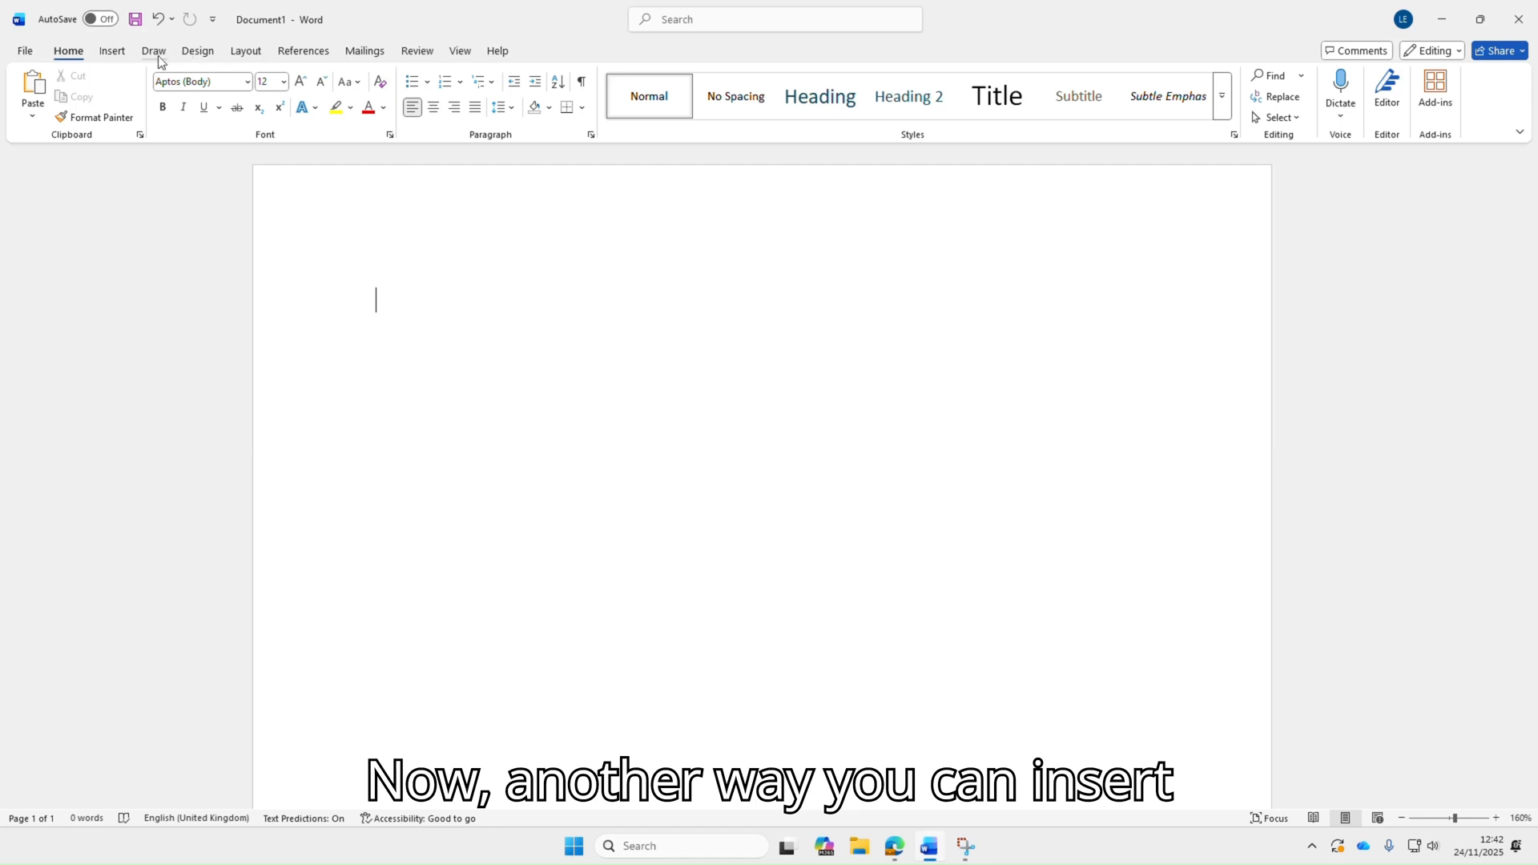
Insert a new table with 2 columns and 3 rows
click(123, 56)
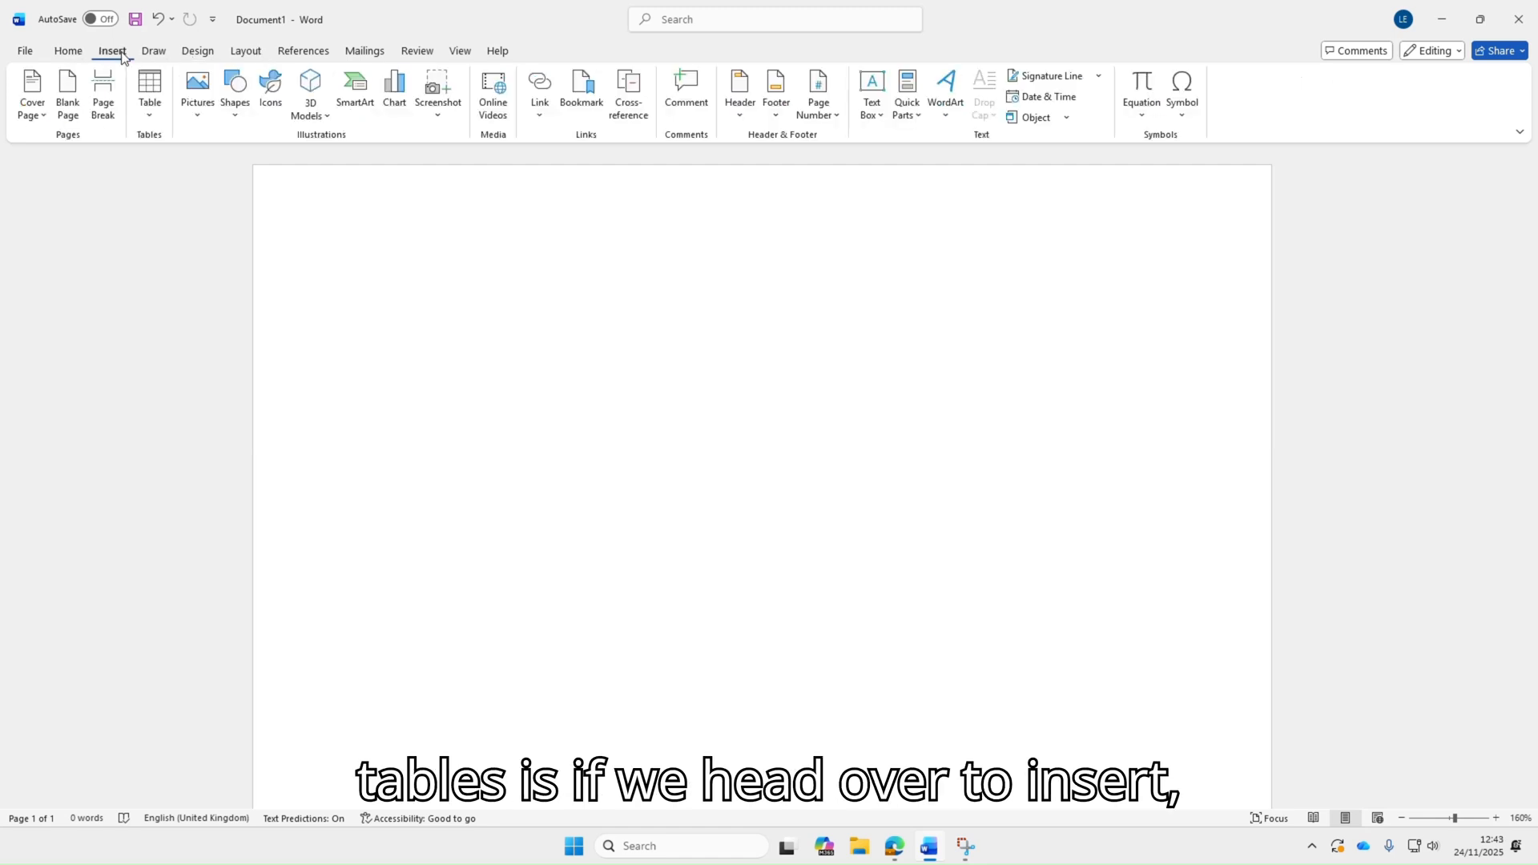
click(155, 113)
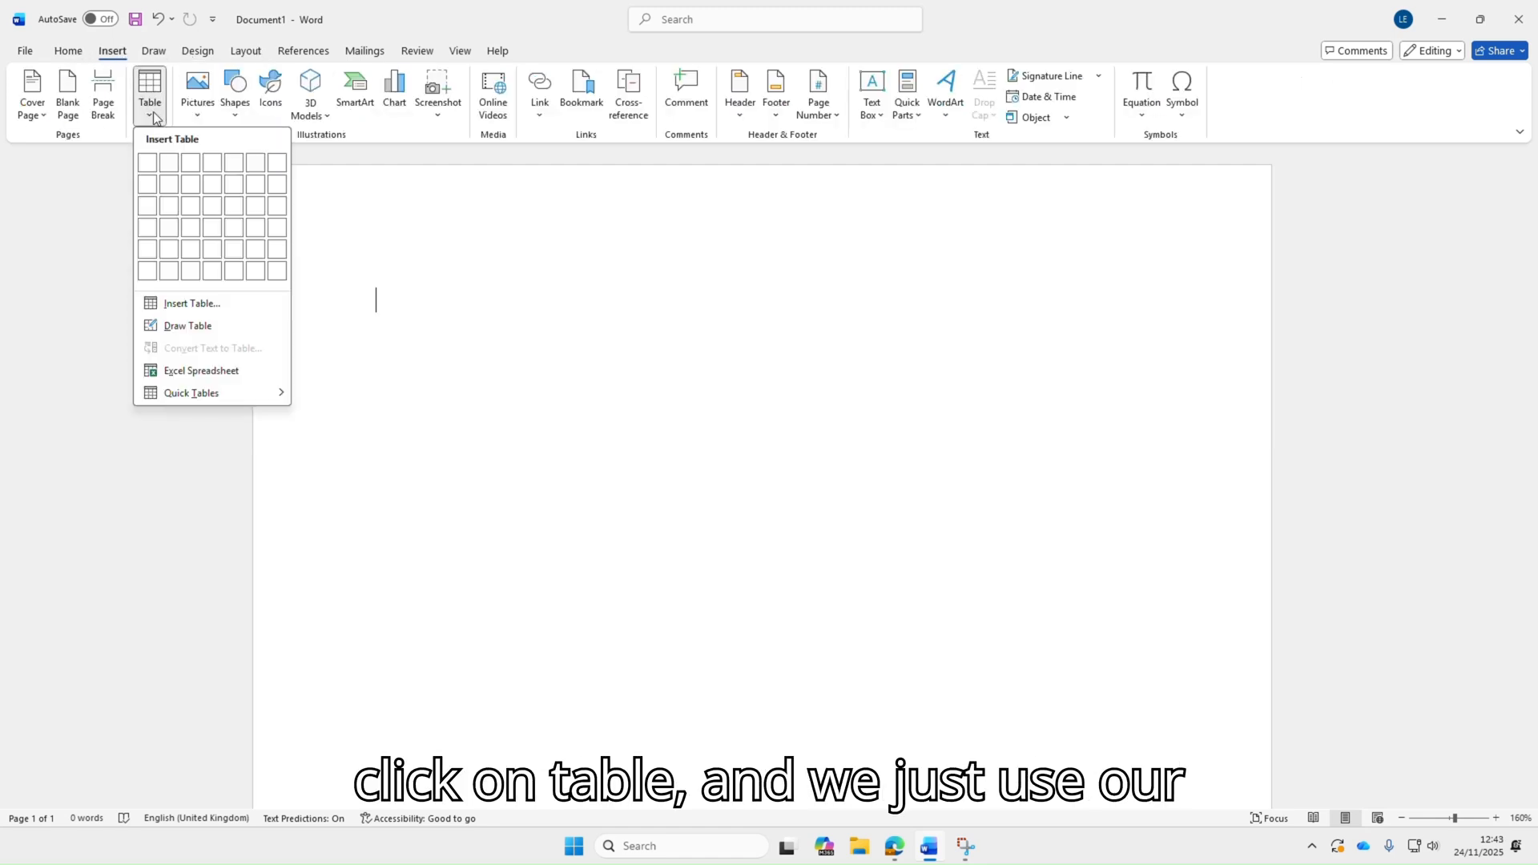
click(172, 209)
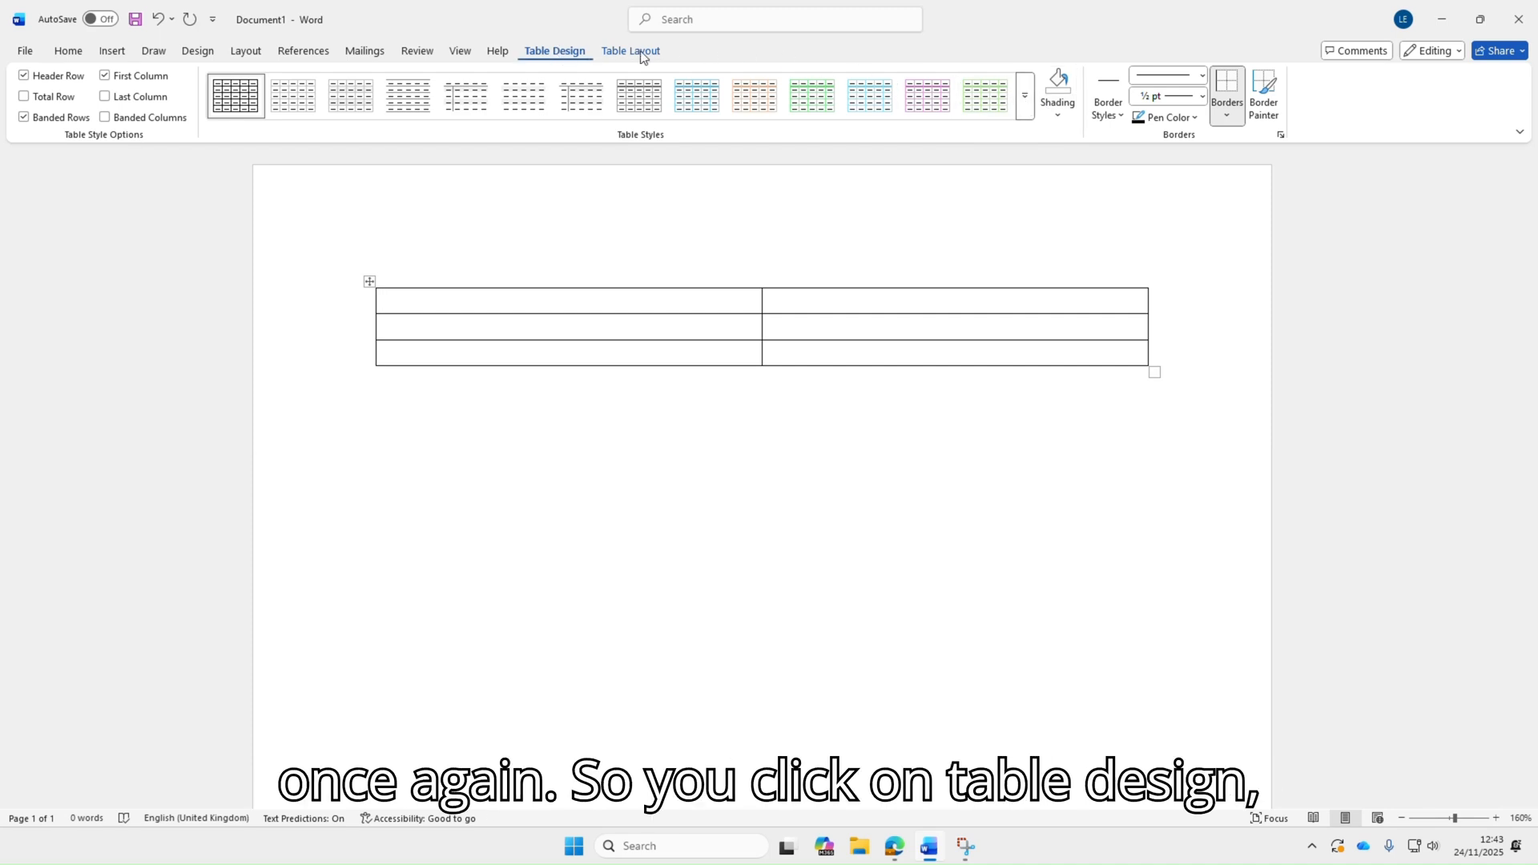
Apply a light blue grid table style to the new table
click(1023, 99)
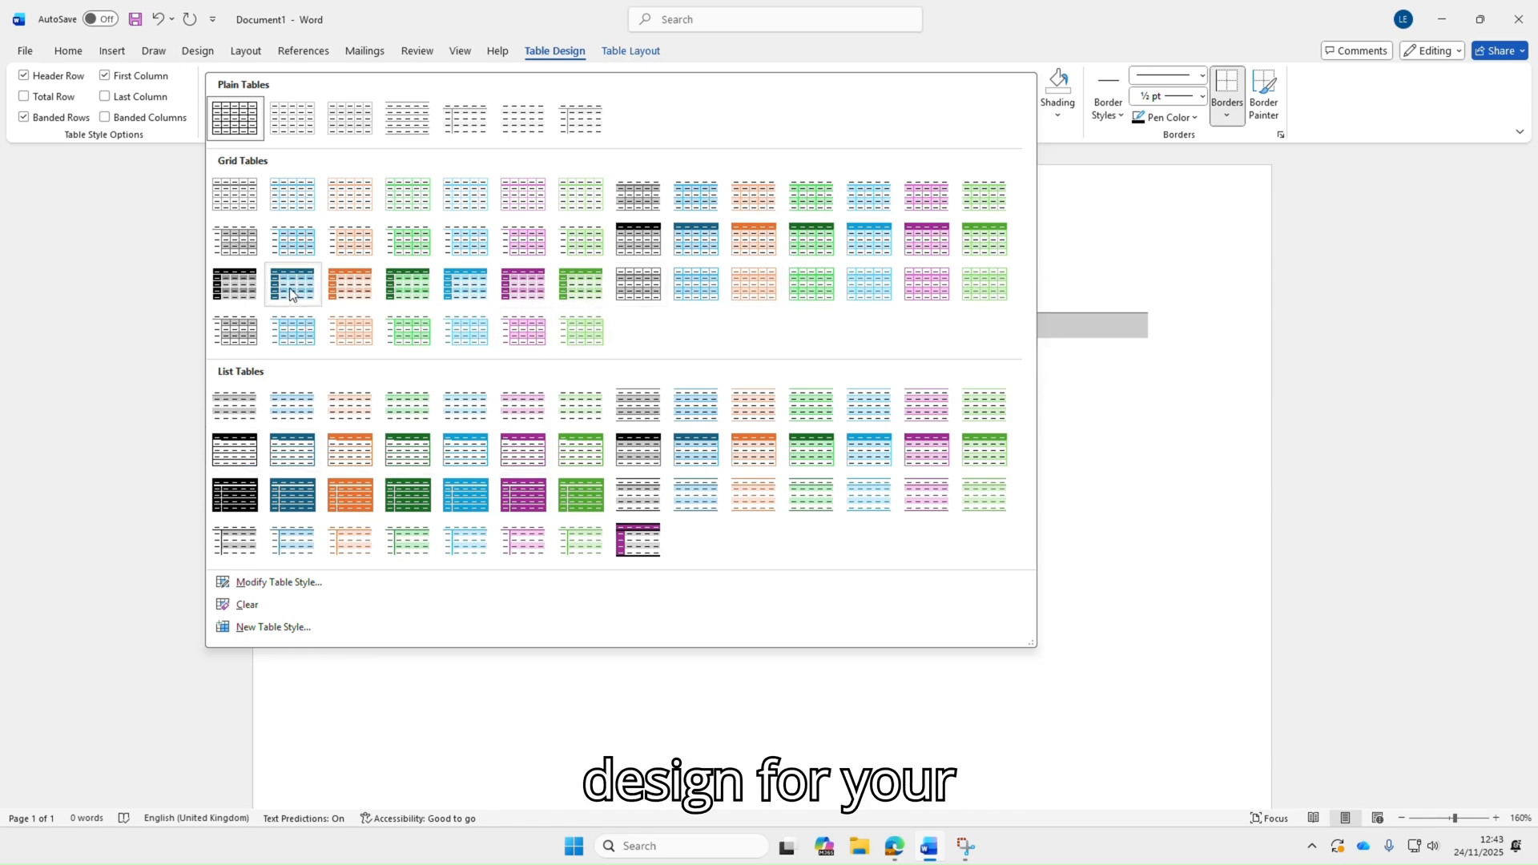
click(709, 200)
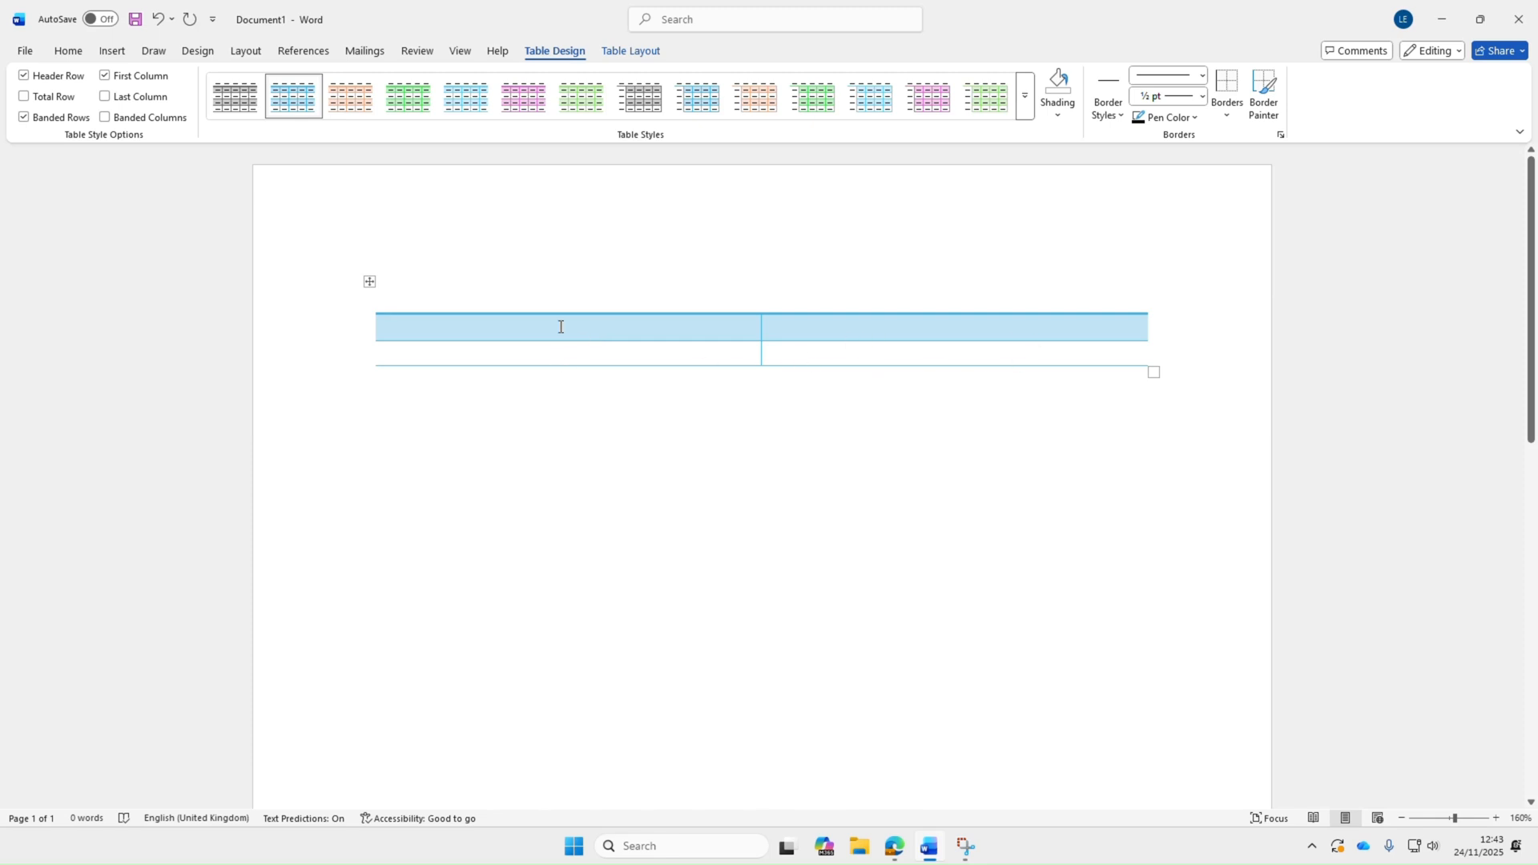
Select the whole table and open its border options from the floating mini toolbar
click(370, 282)
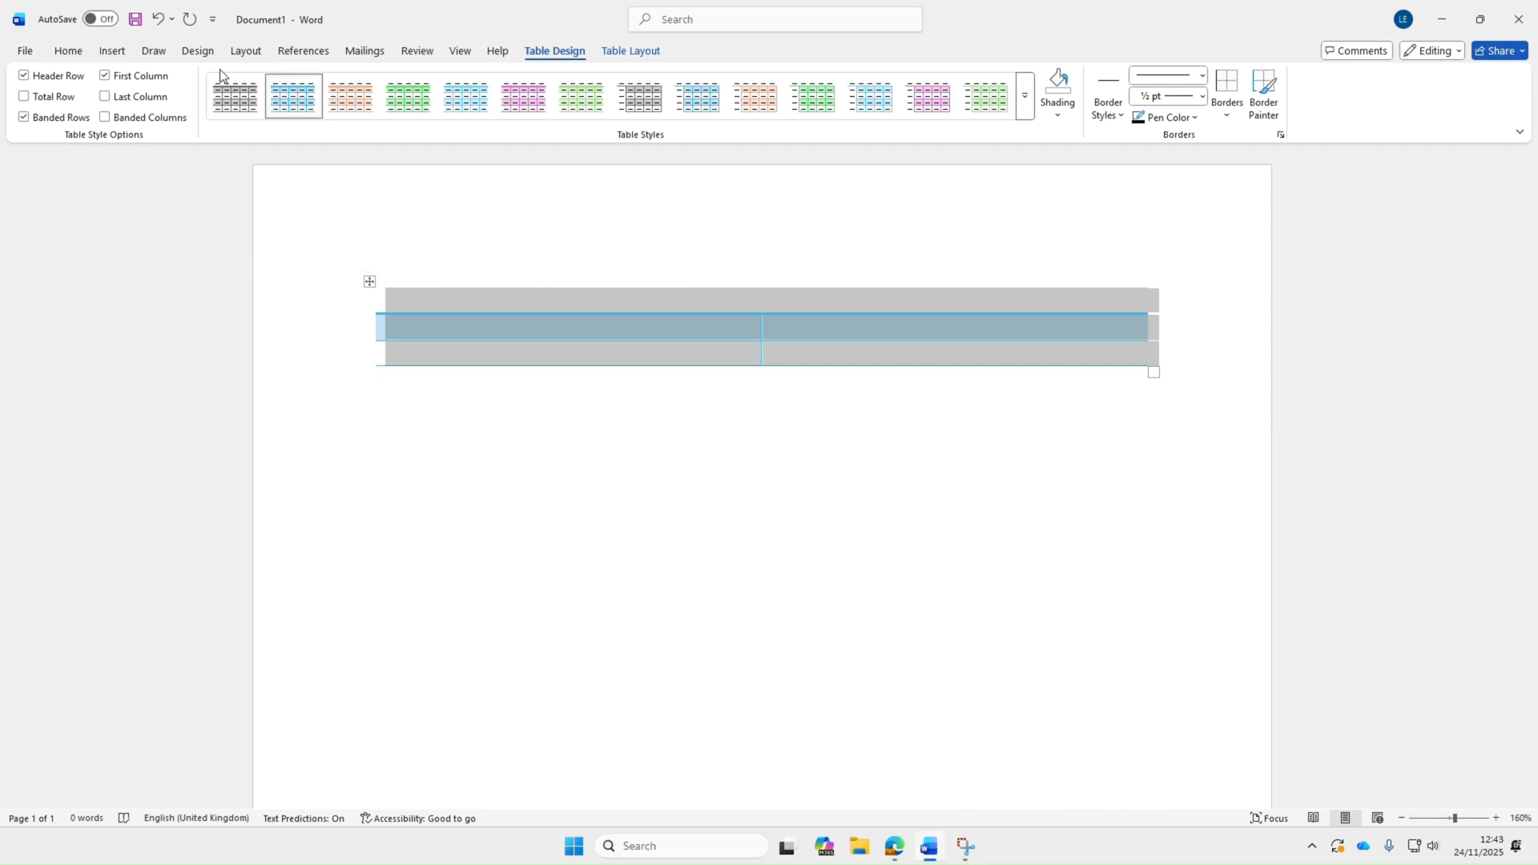
click(83, 51)
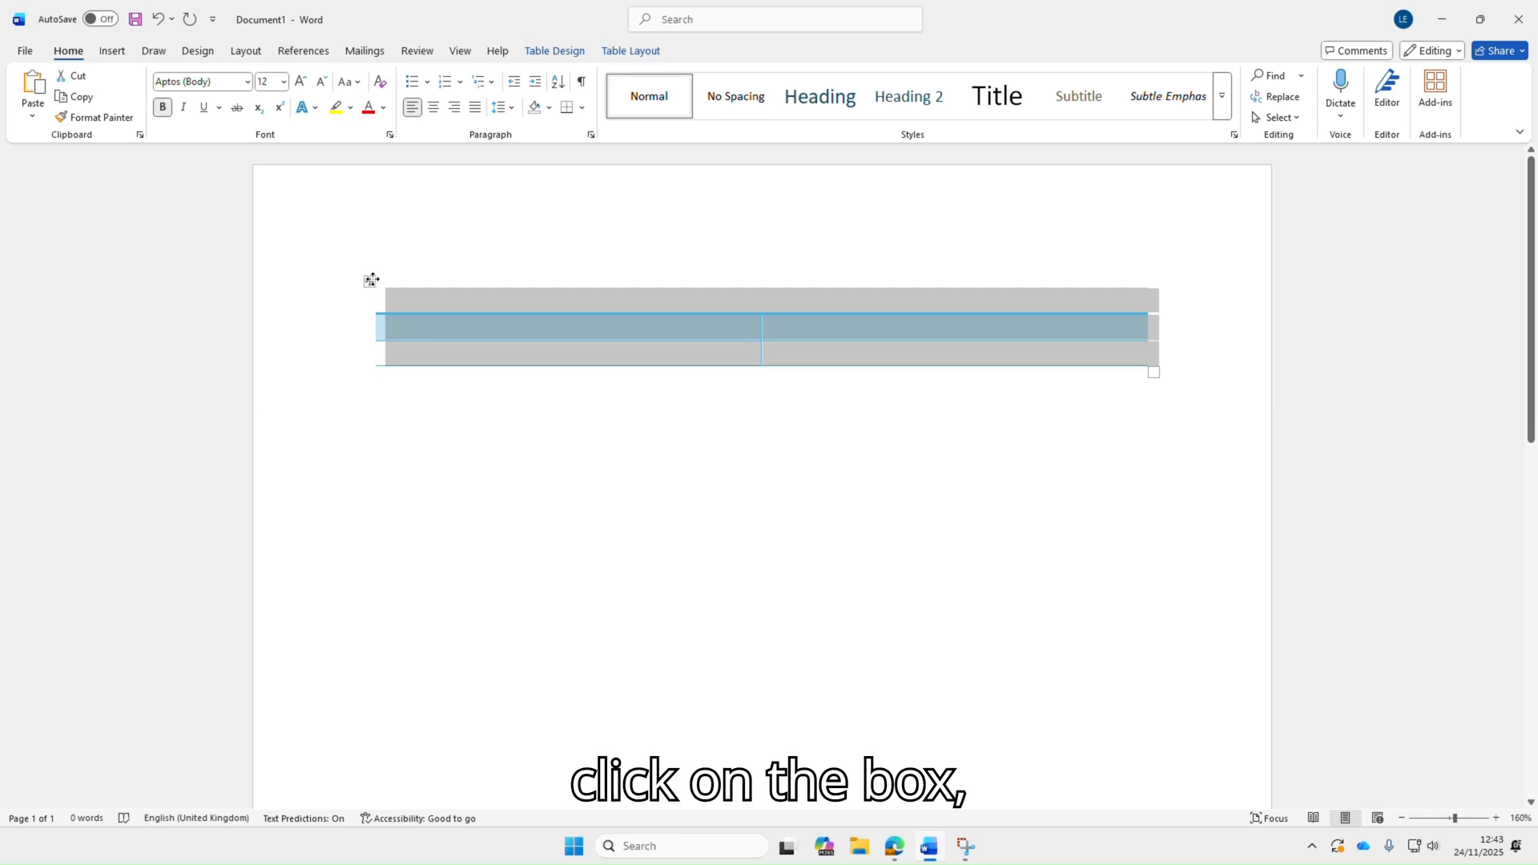
click(371, 384)
click(369, 282)
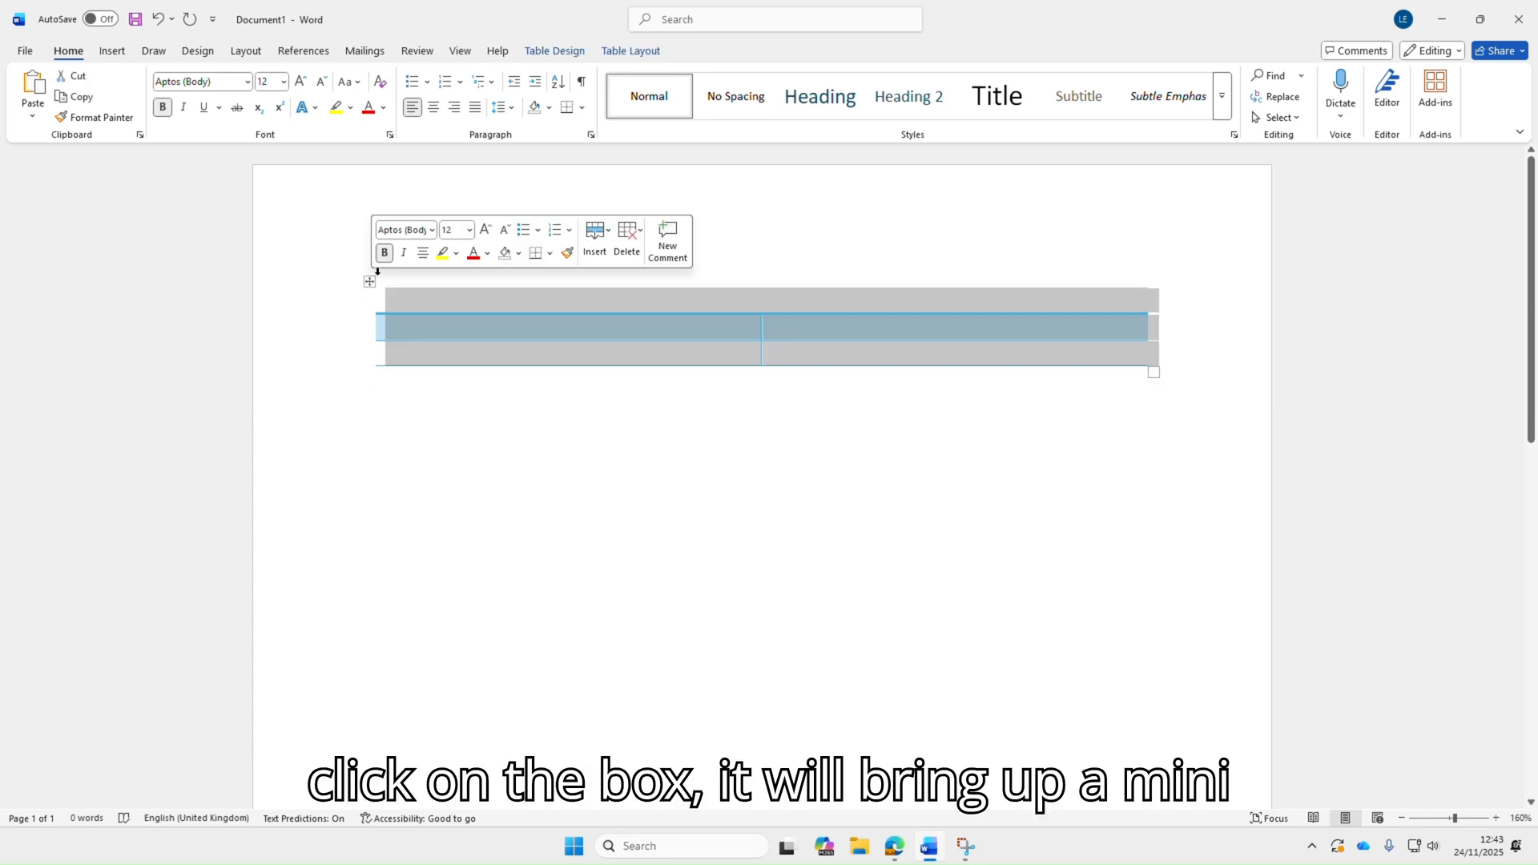
click(551, 254)
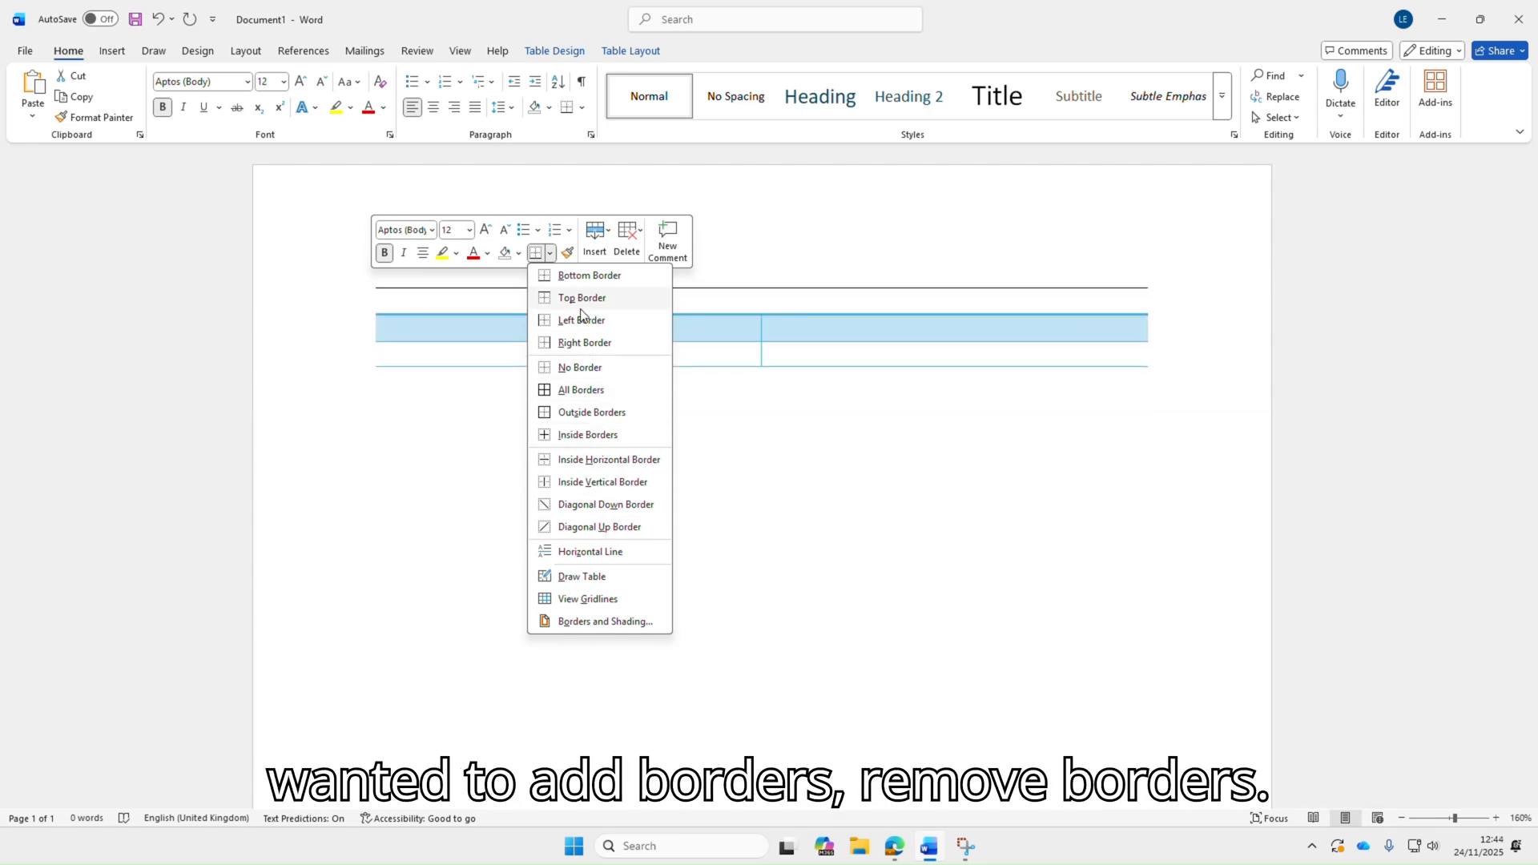
click(553, 275)
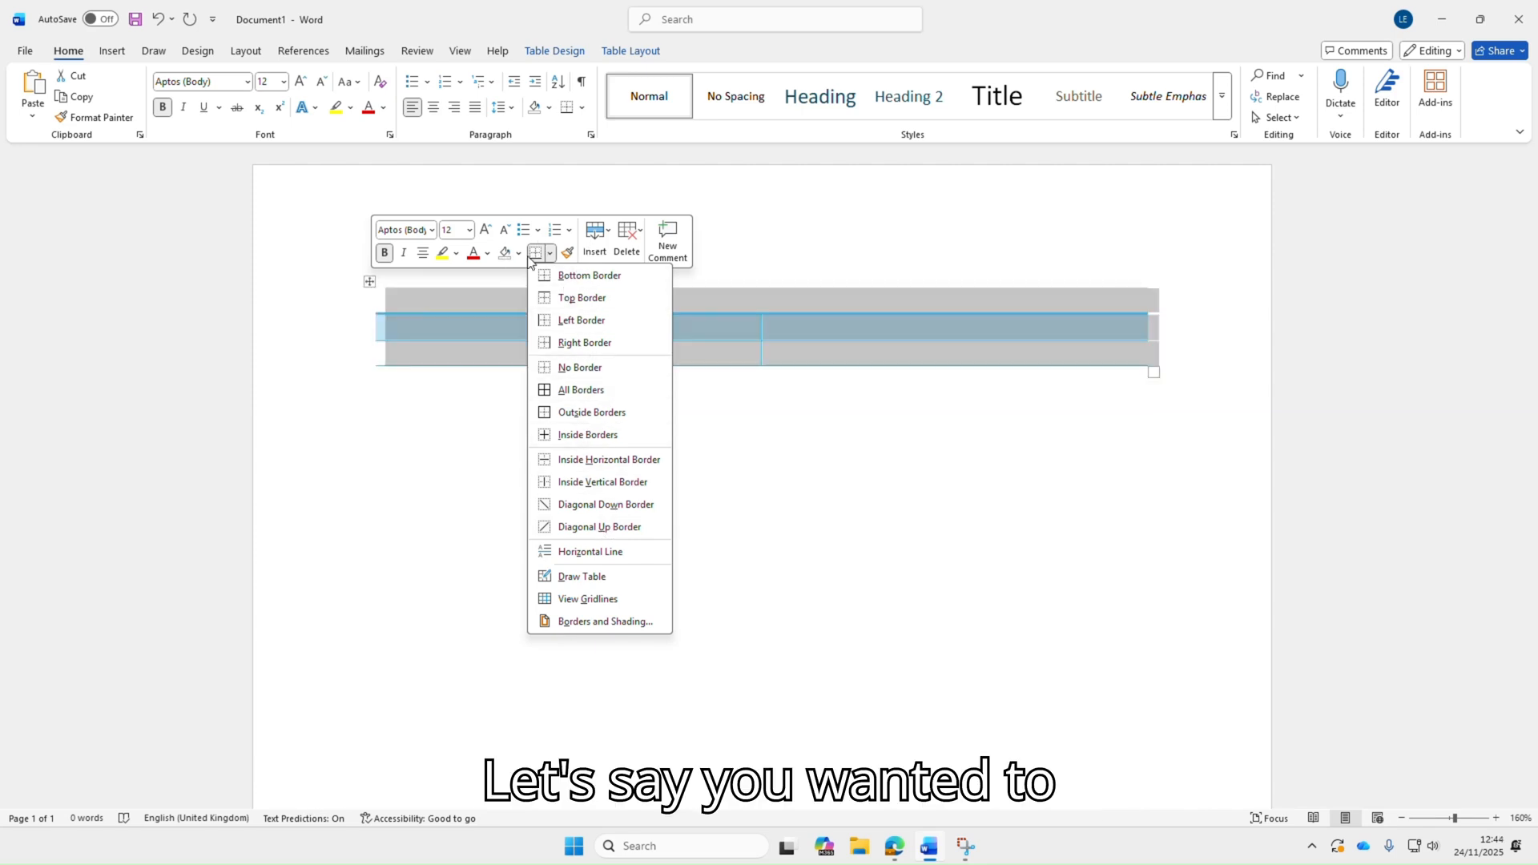
Shade the table's second row dark blue
drag(1159, 353, 460, 358)
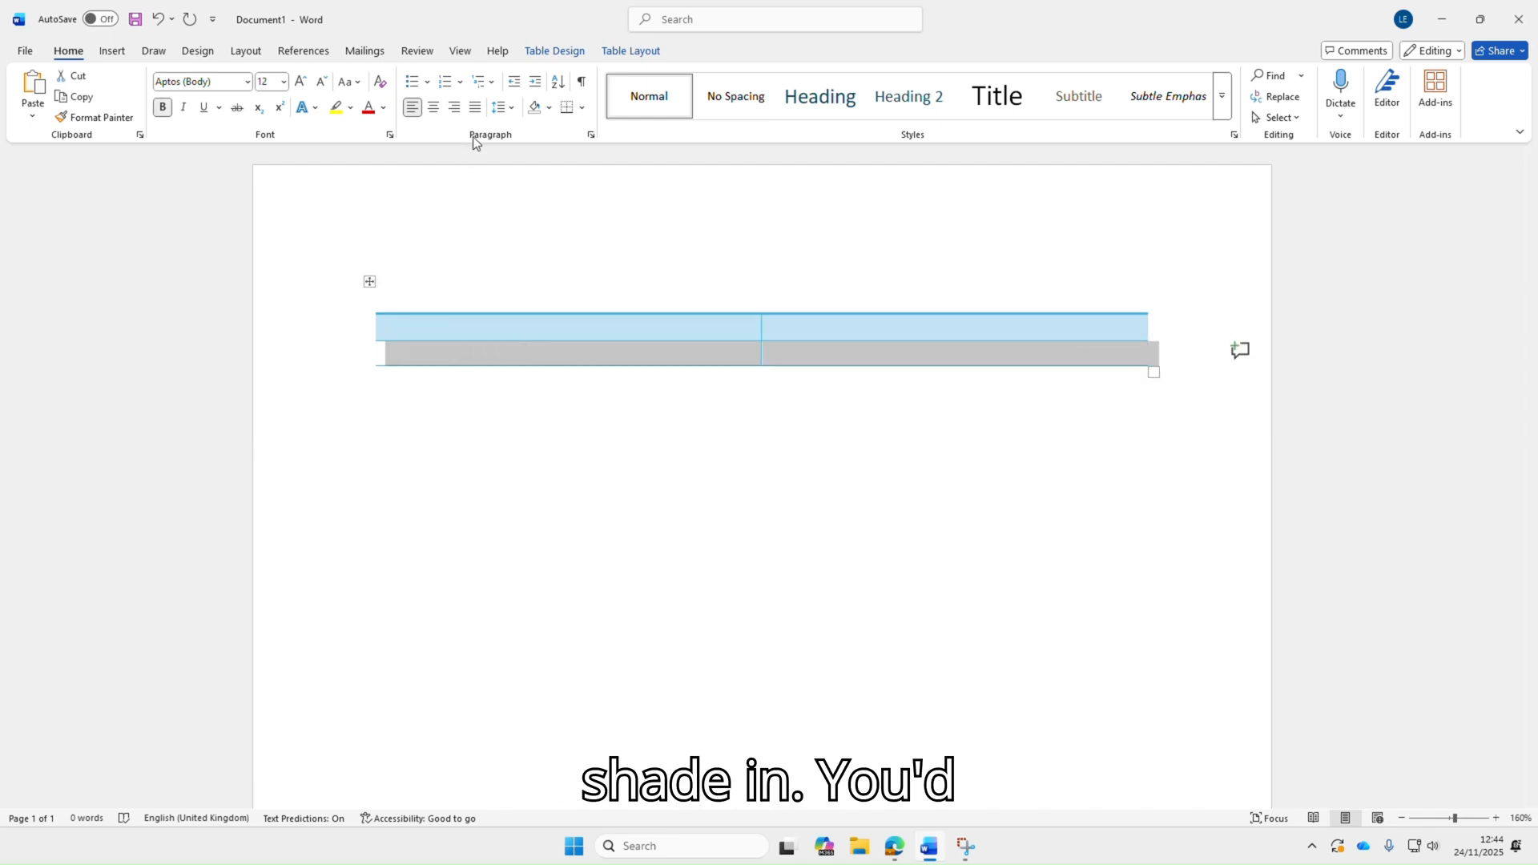
click(550, 107)
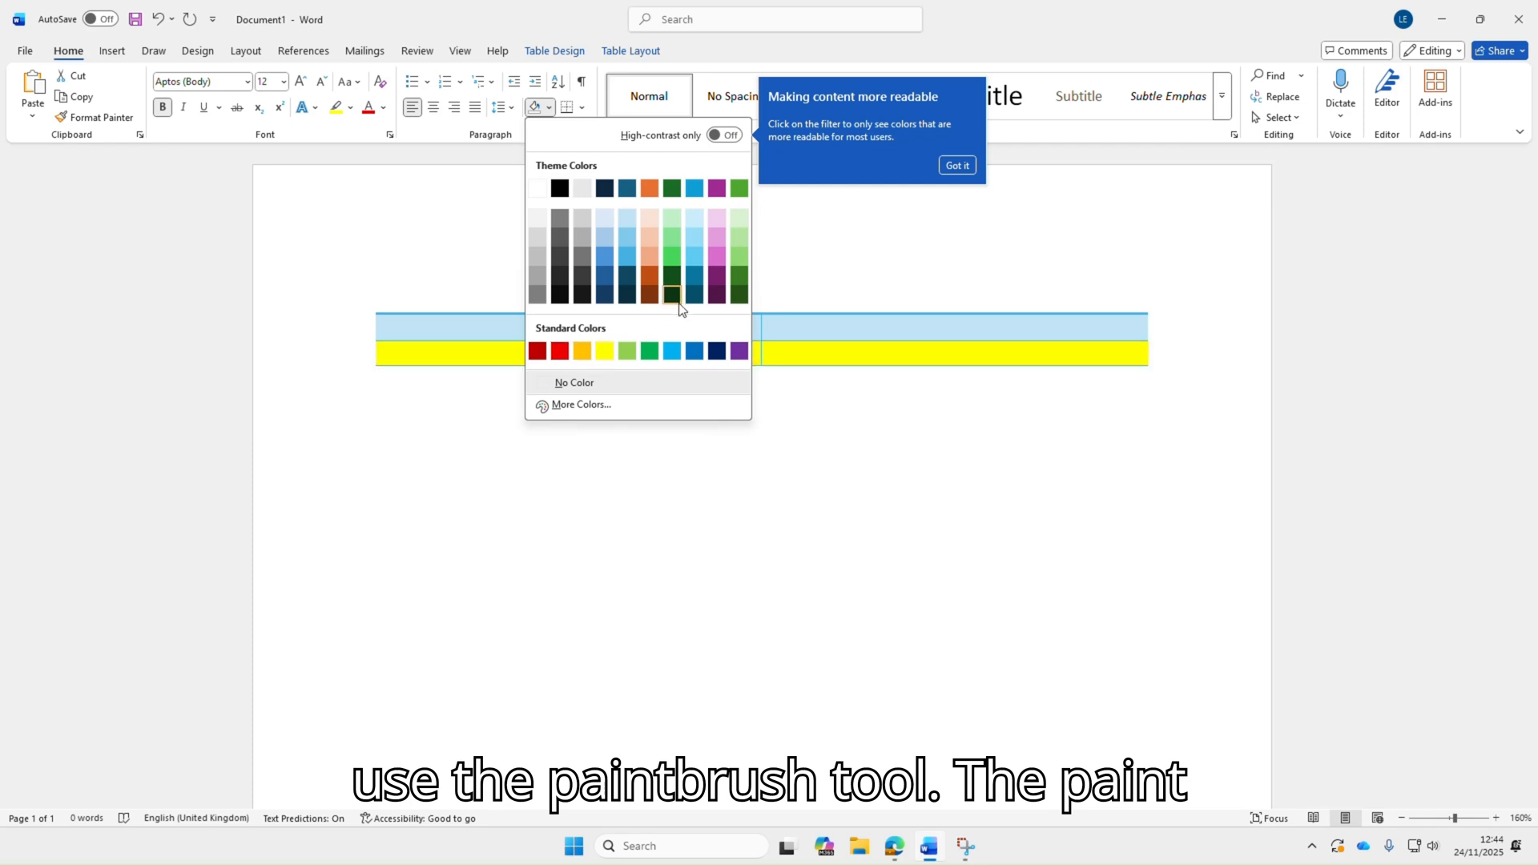
click(607, 258)
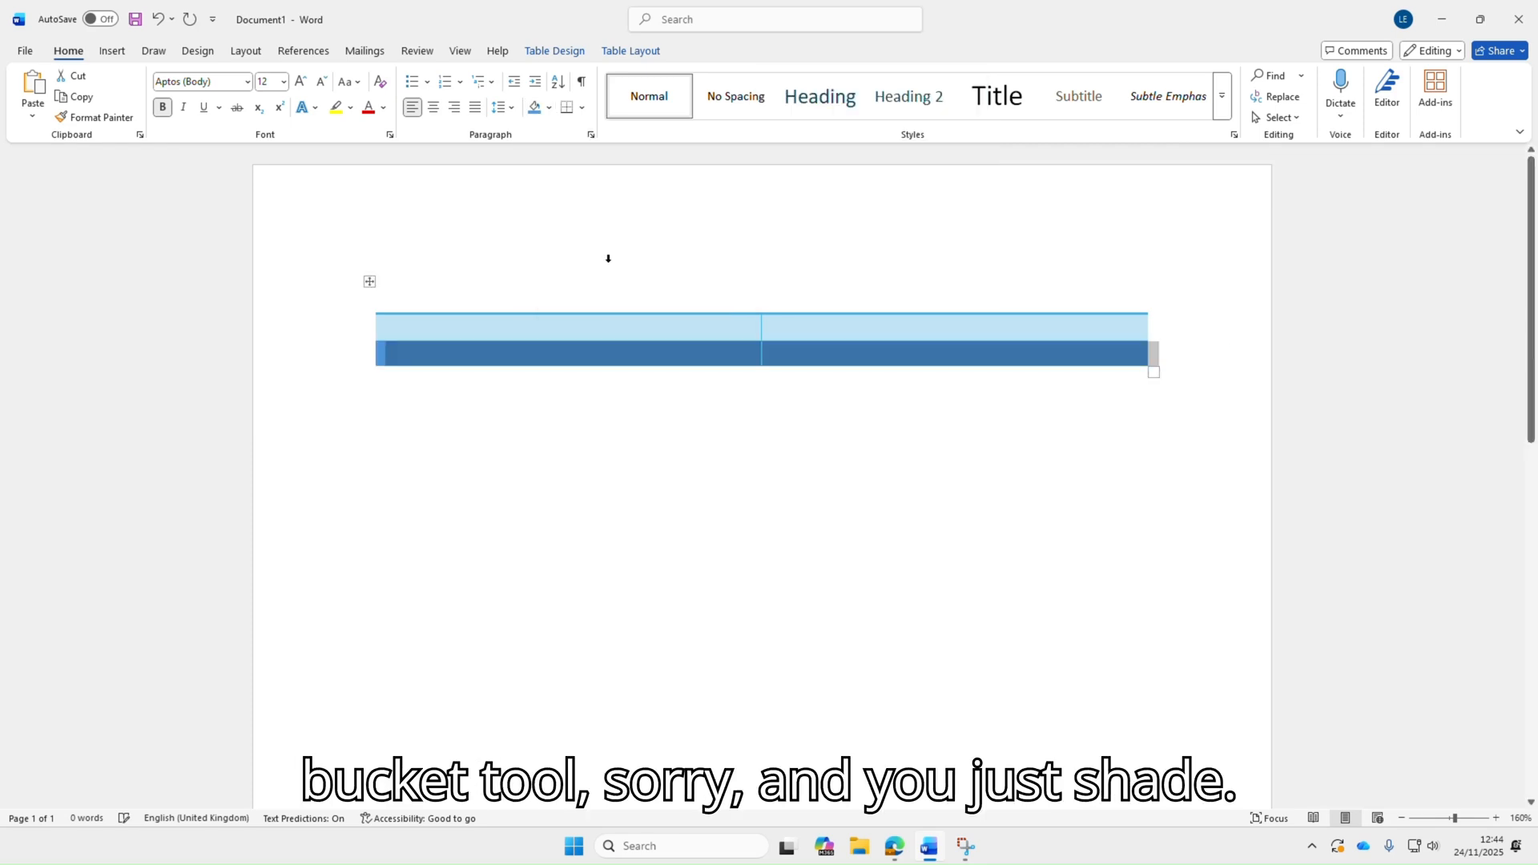
click(885, 425)
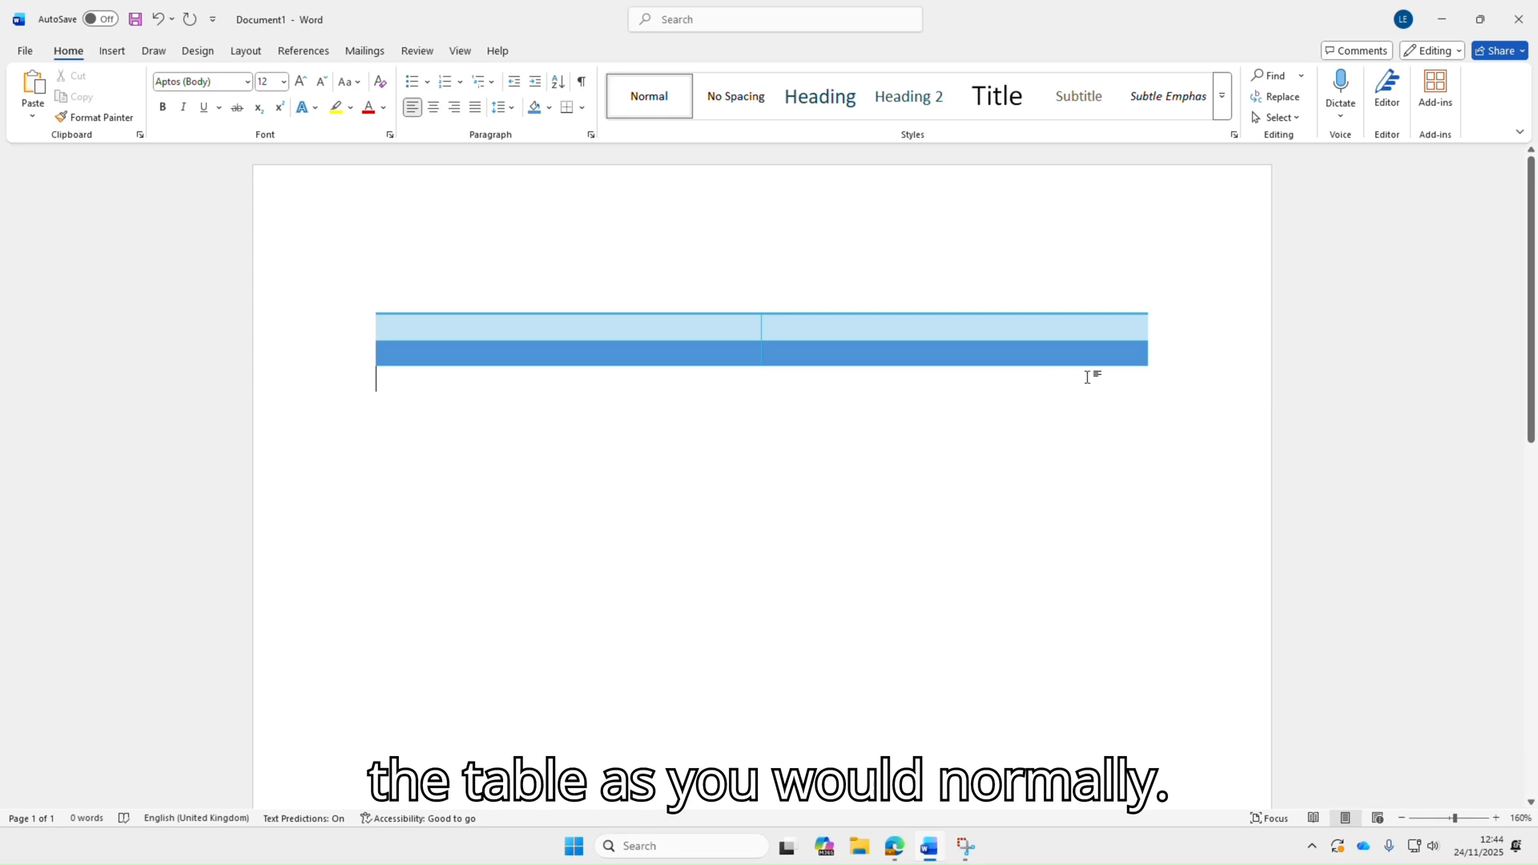
Select the whole table and delete it
click(1199, 340)
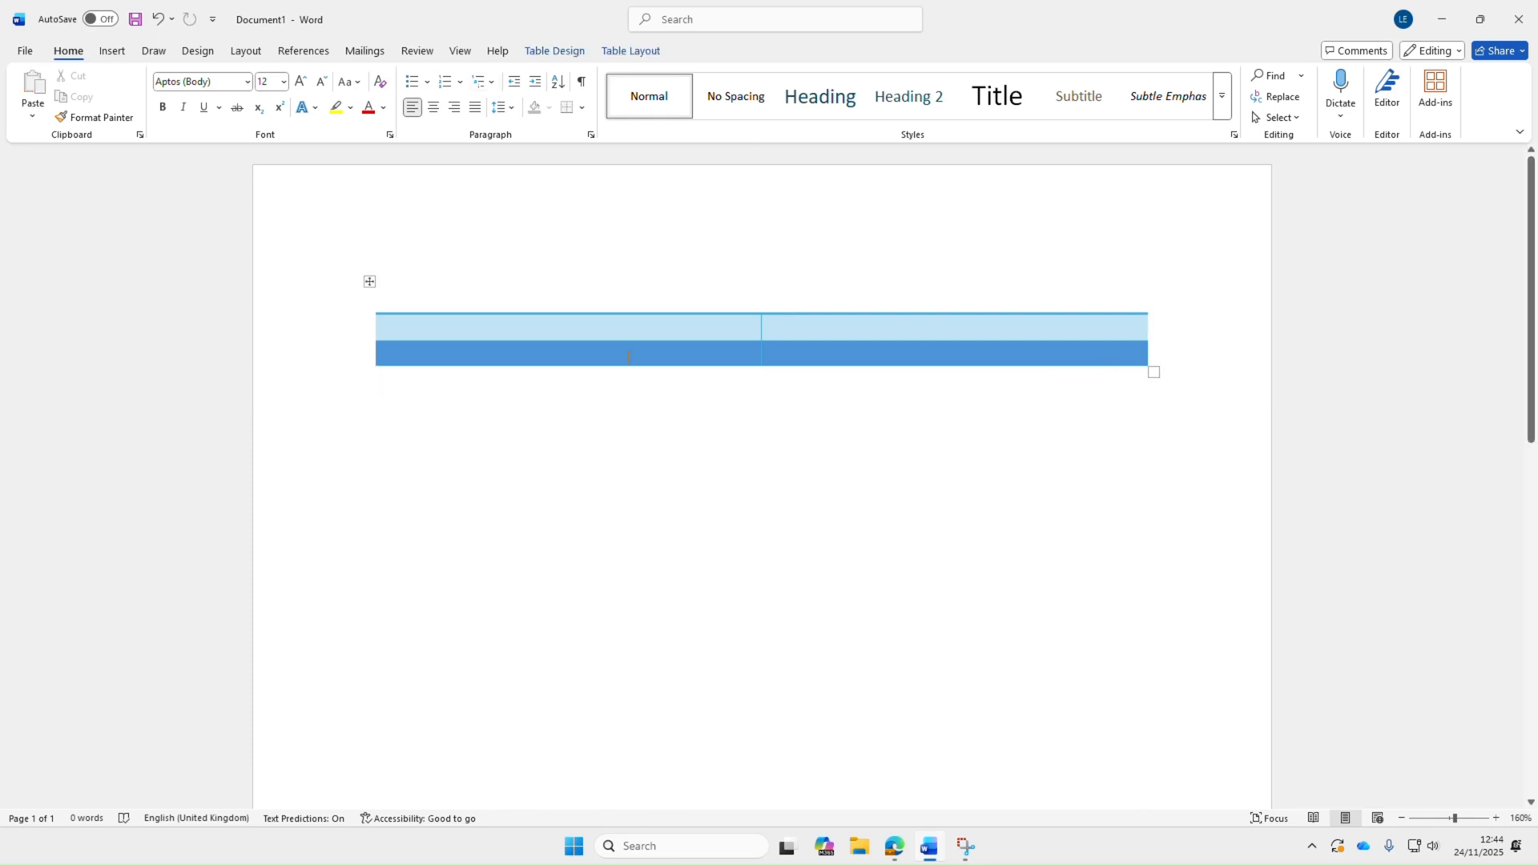
click(370, 281)
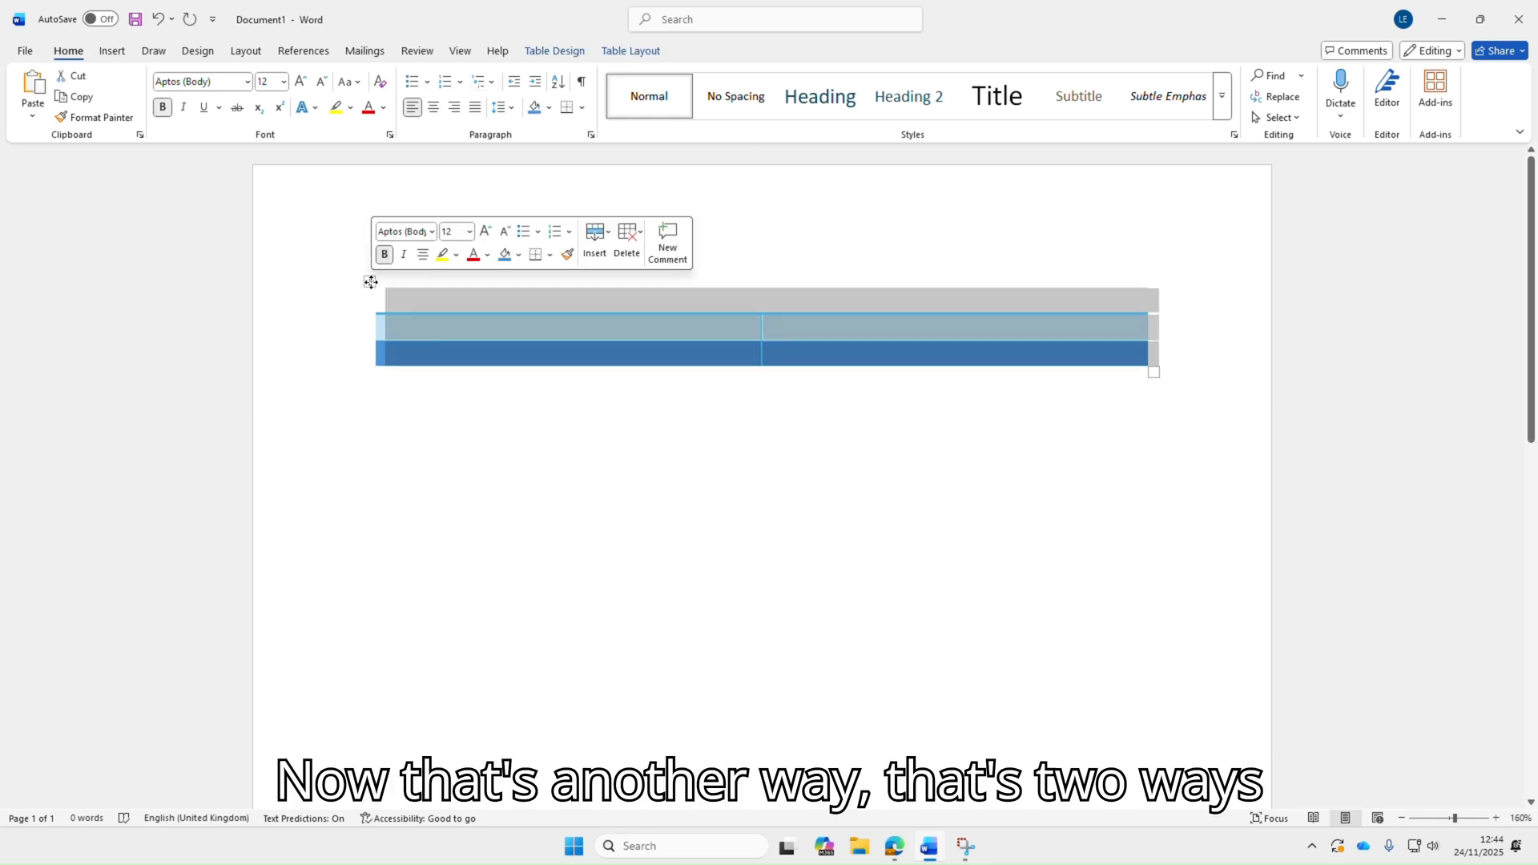
key(Left)
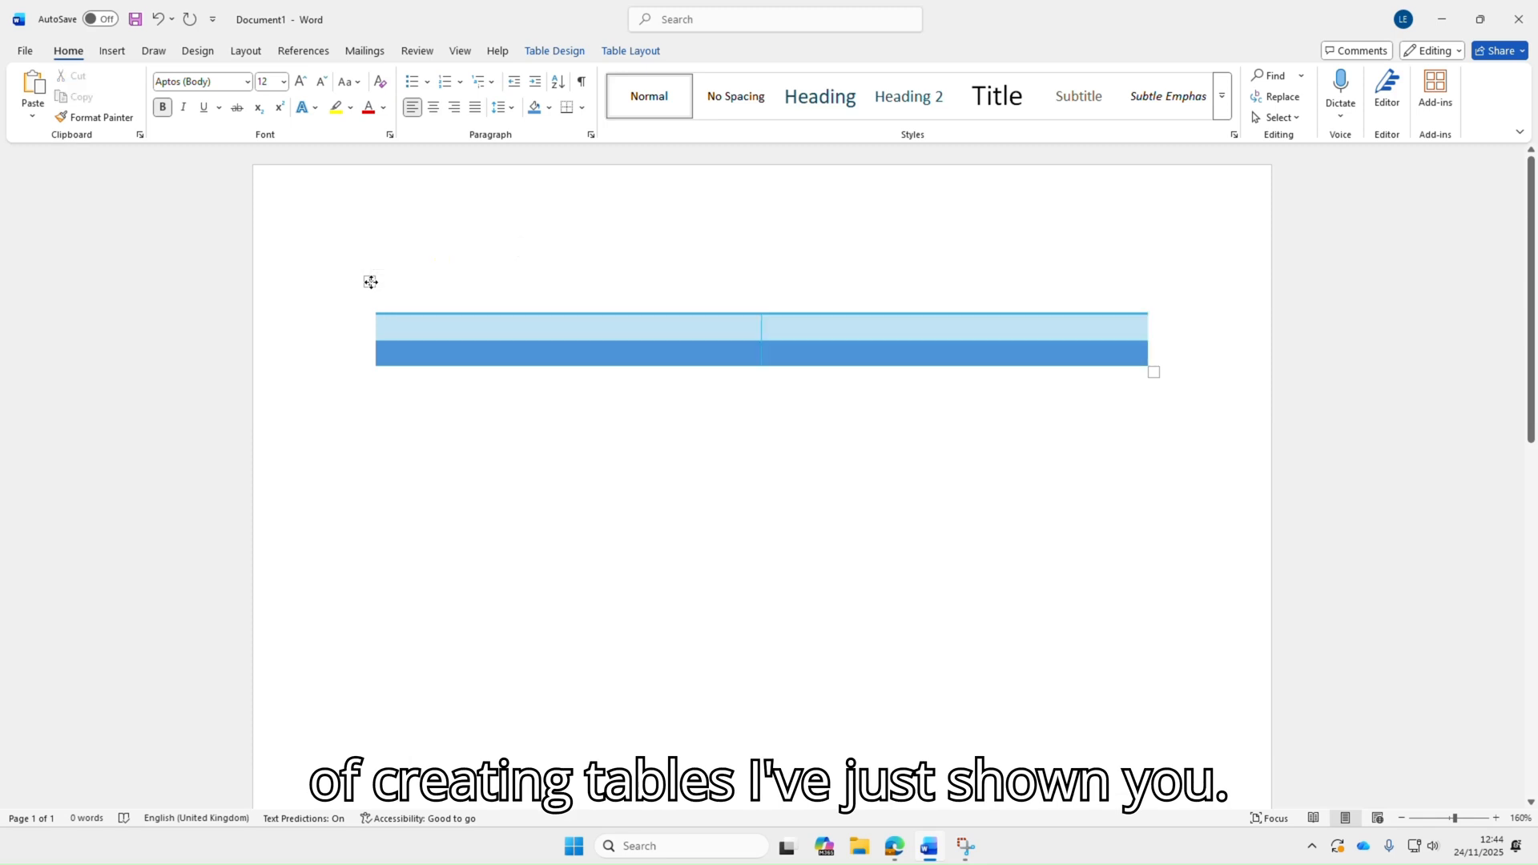
right_click(370, 282)
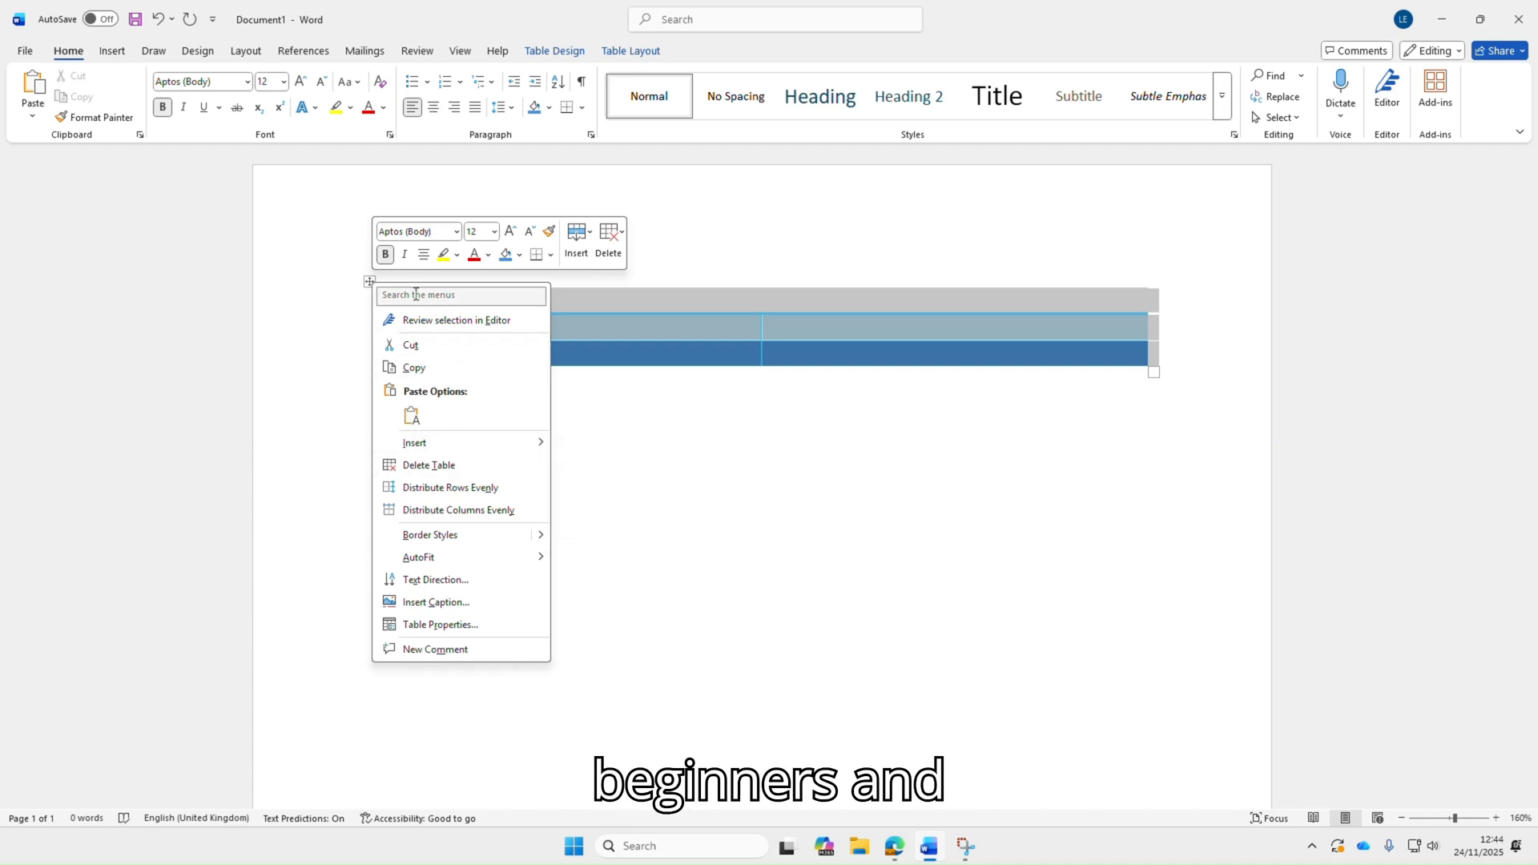
click(428, 465)
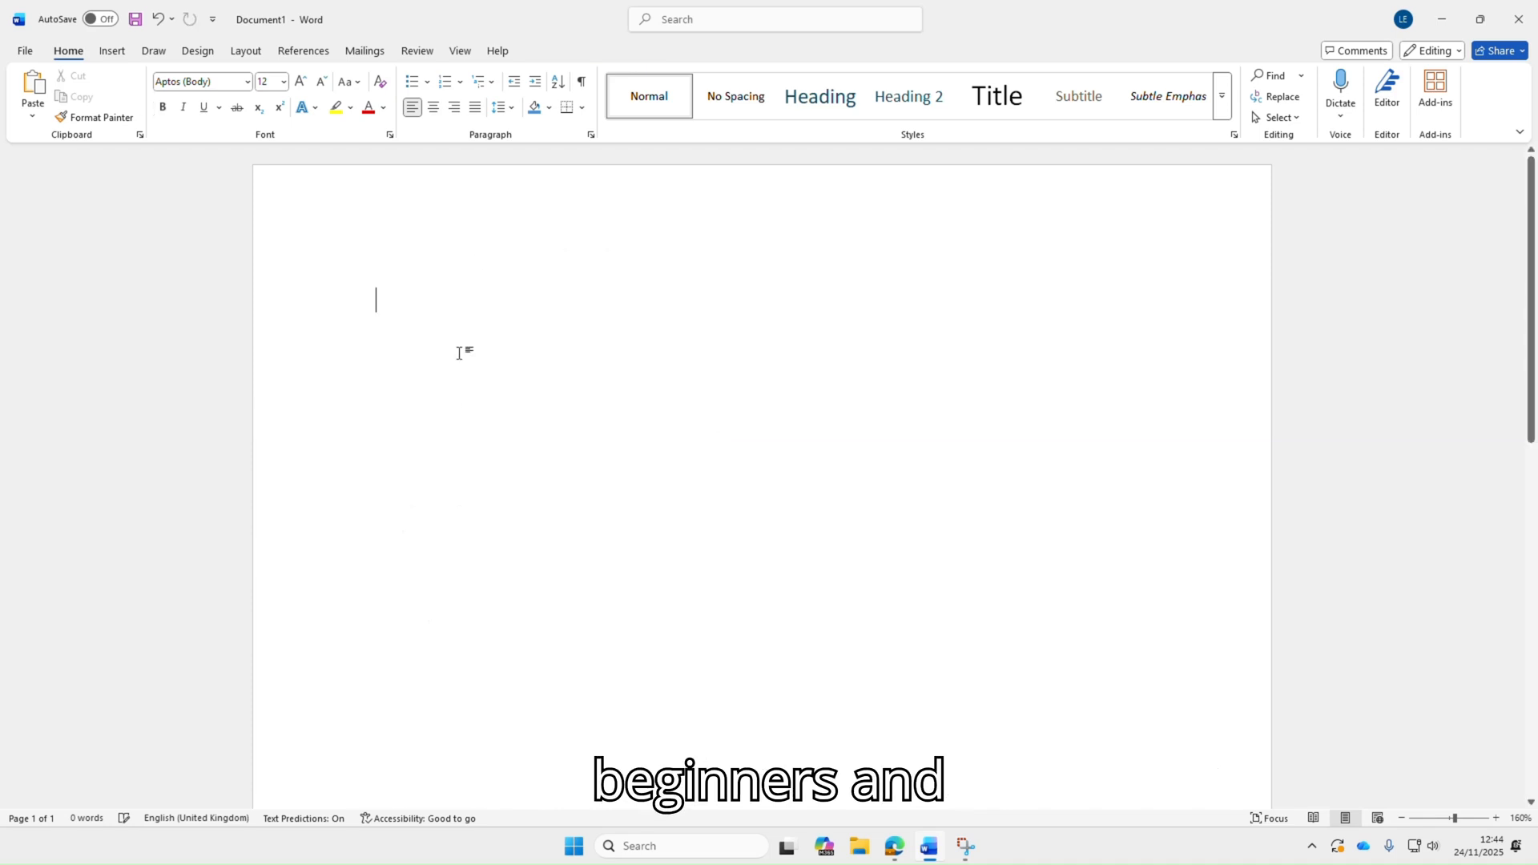
Draw a table outline about 15.3 cm wide and 6.4 cm tall with the Draw Table pencil
click(109, 53)
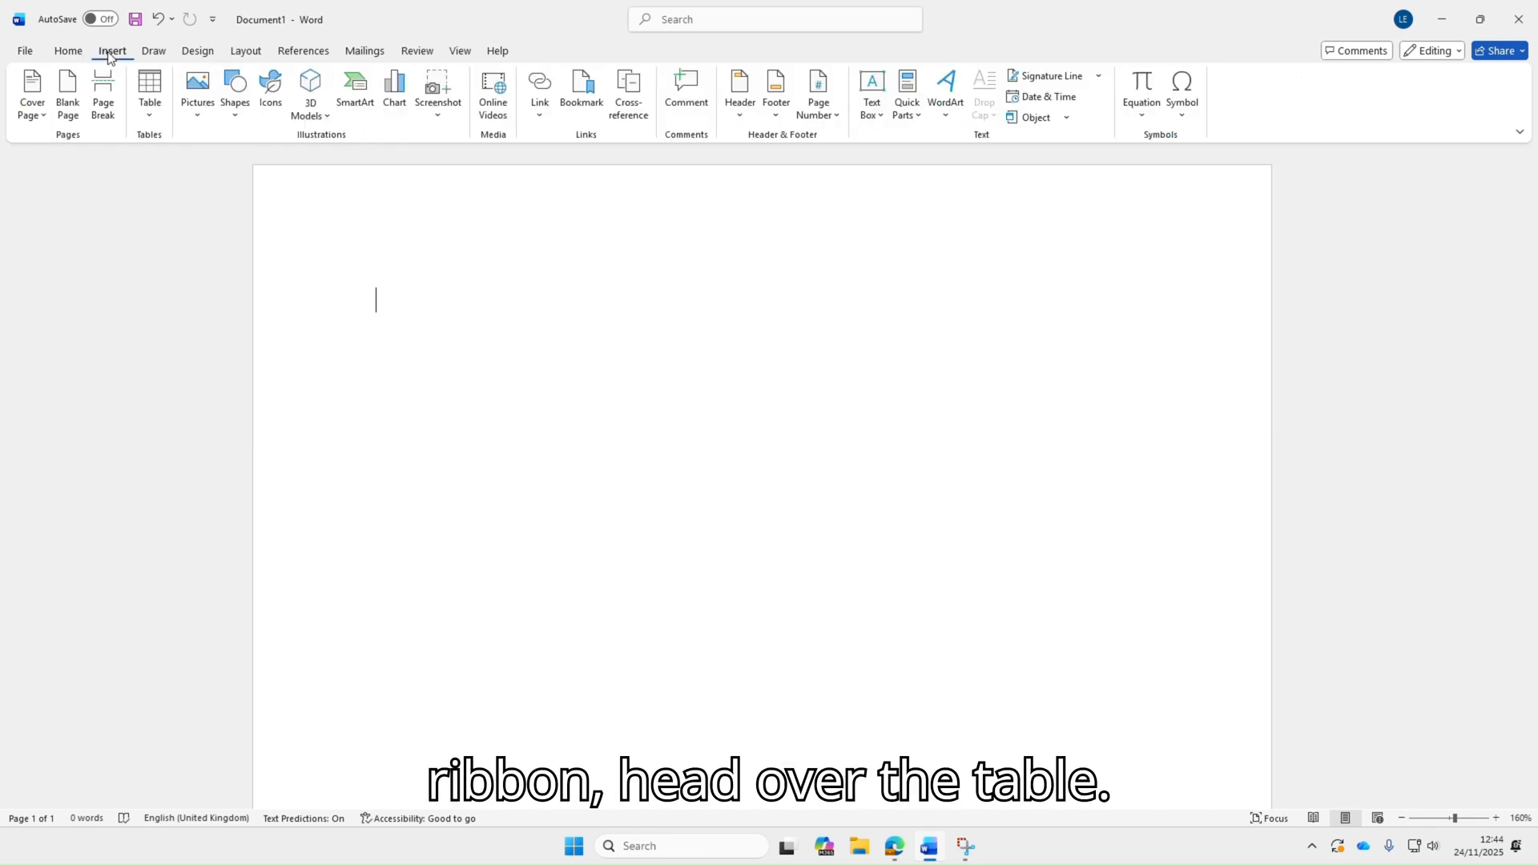
click(152, 115)
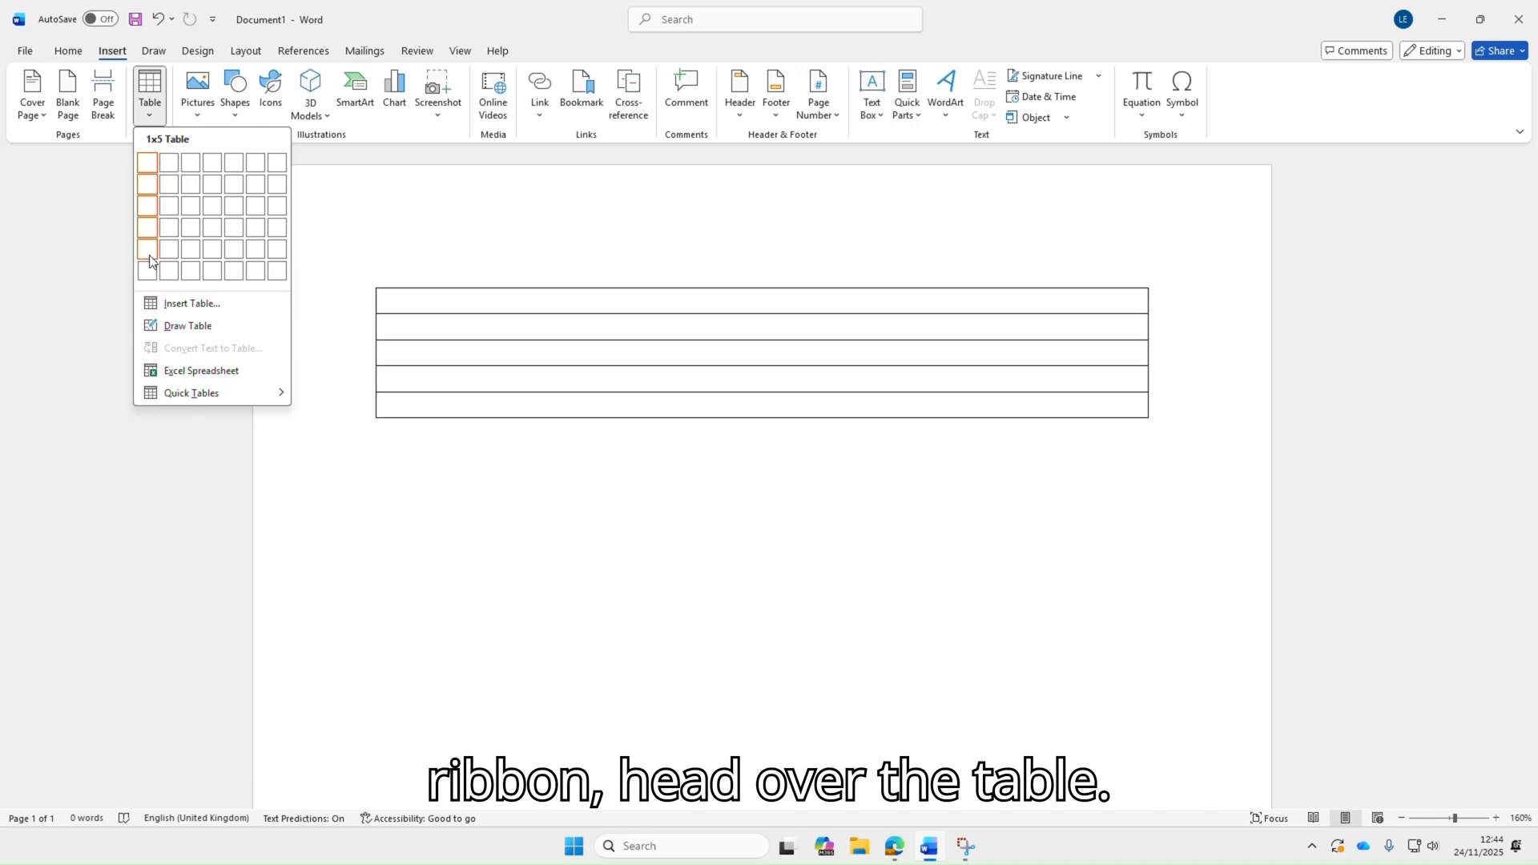
click(185, 326)
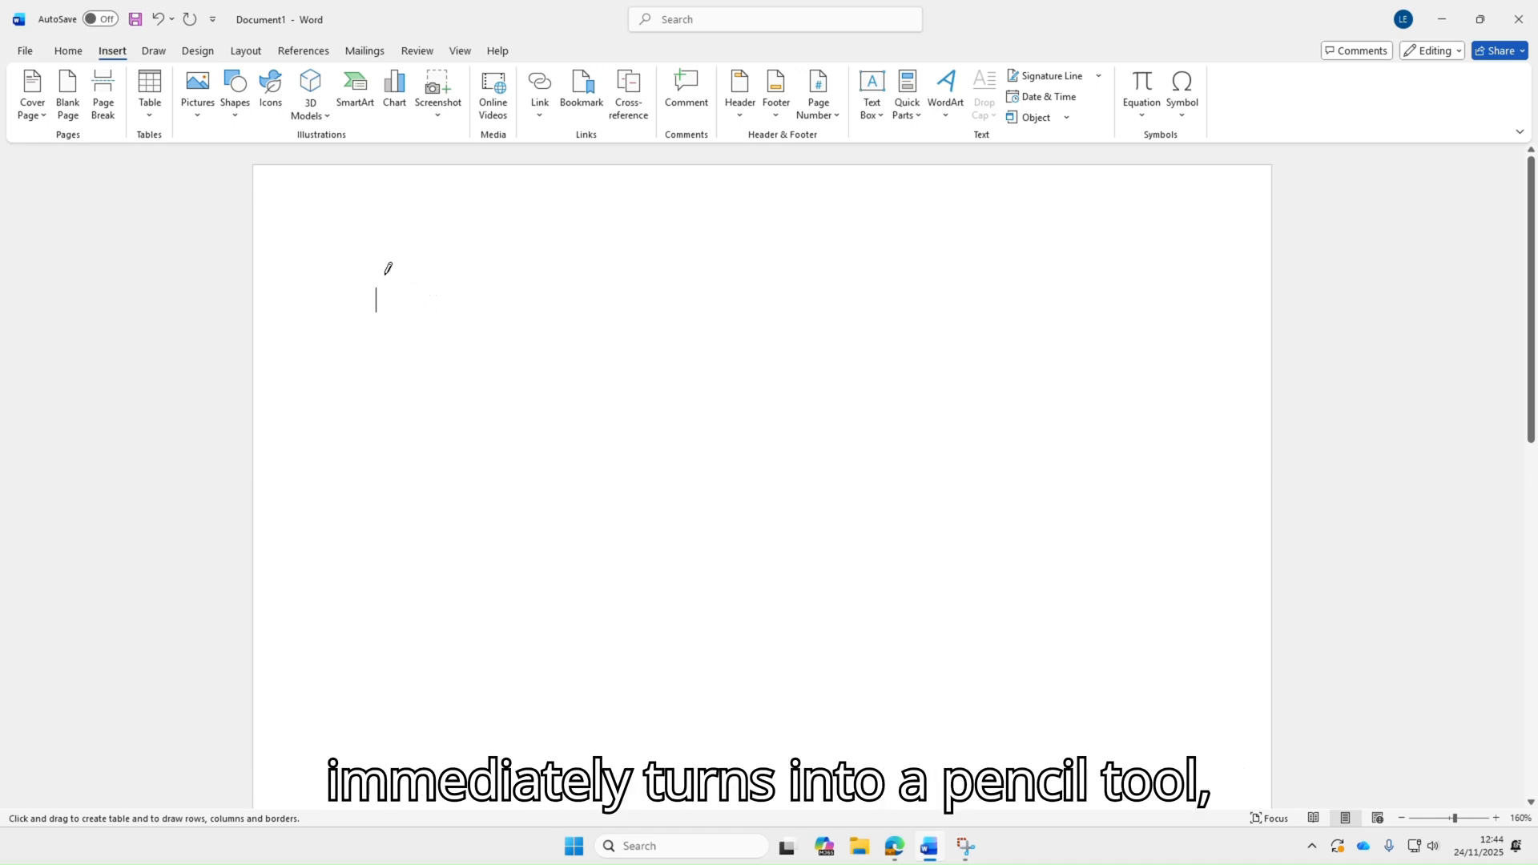
mouse_move(384, 269)
mouse_down()
mouse_move(401, 358)
mouse_move(480, 550)
mouse_move(839, 605)
mouse_move(1122, 579)
mouse_up()
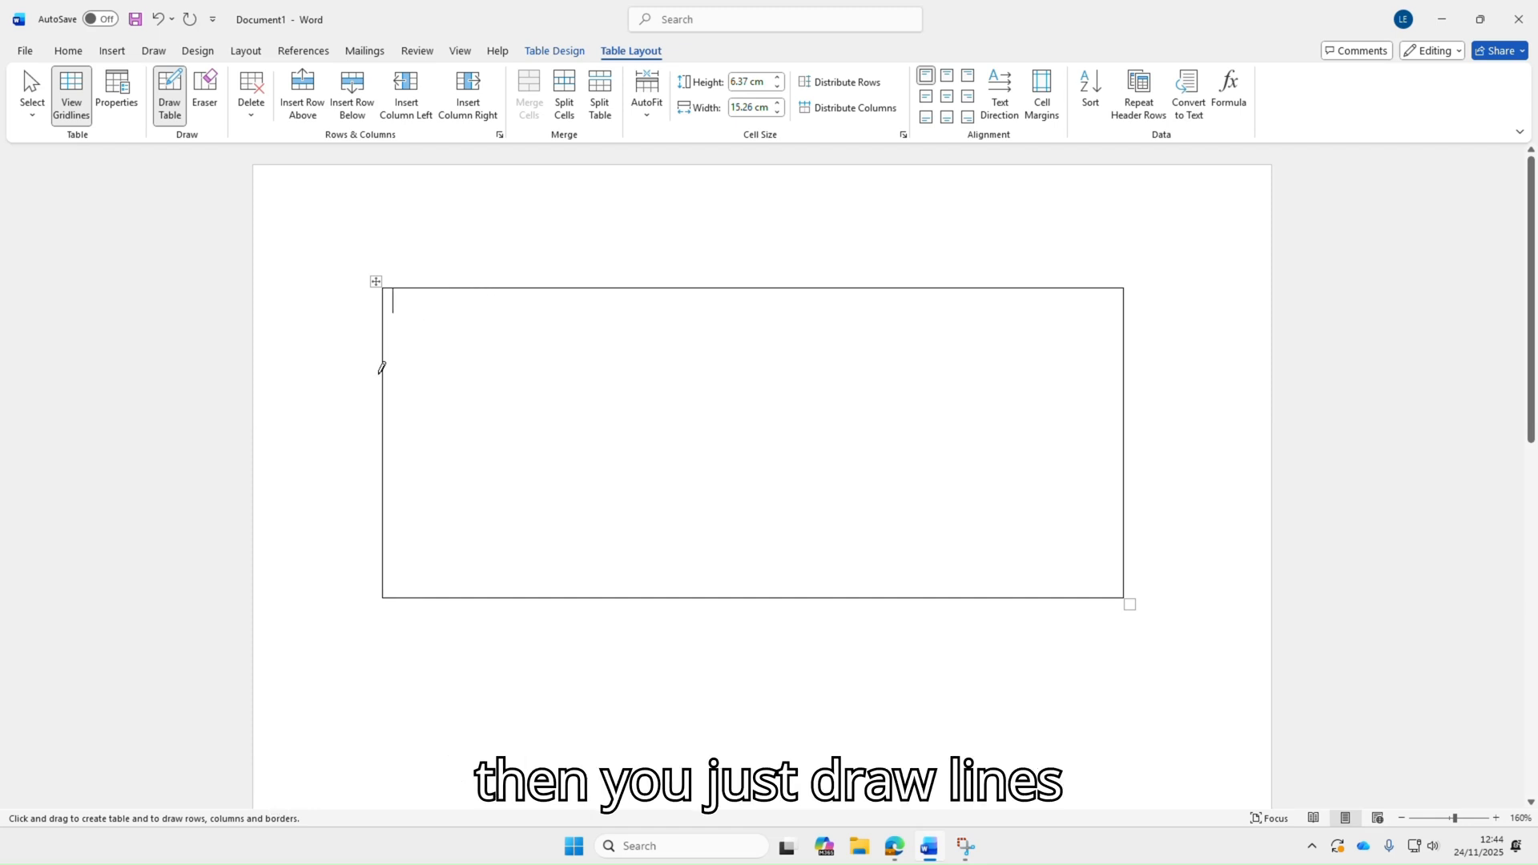
Draw two horizontal and two vertical lines inside the outline to make a 3 by 3 grid, then leave the pencil
mouse_move(386, 381)
mouse_down()
mouse_move(809, 429)
mouse_move(1159, 374)
mouse_move(1140, 381)
mouse_up()
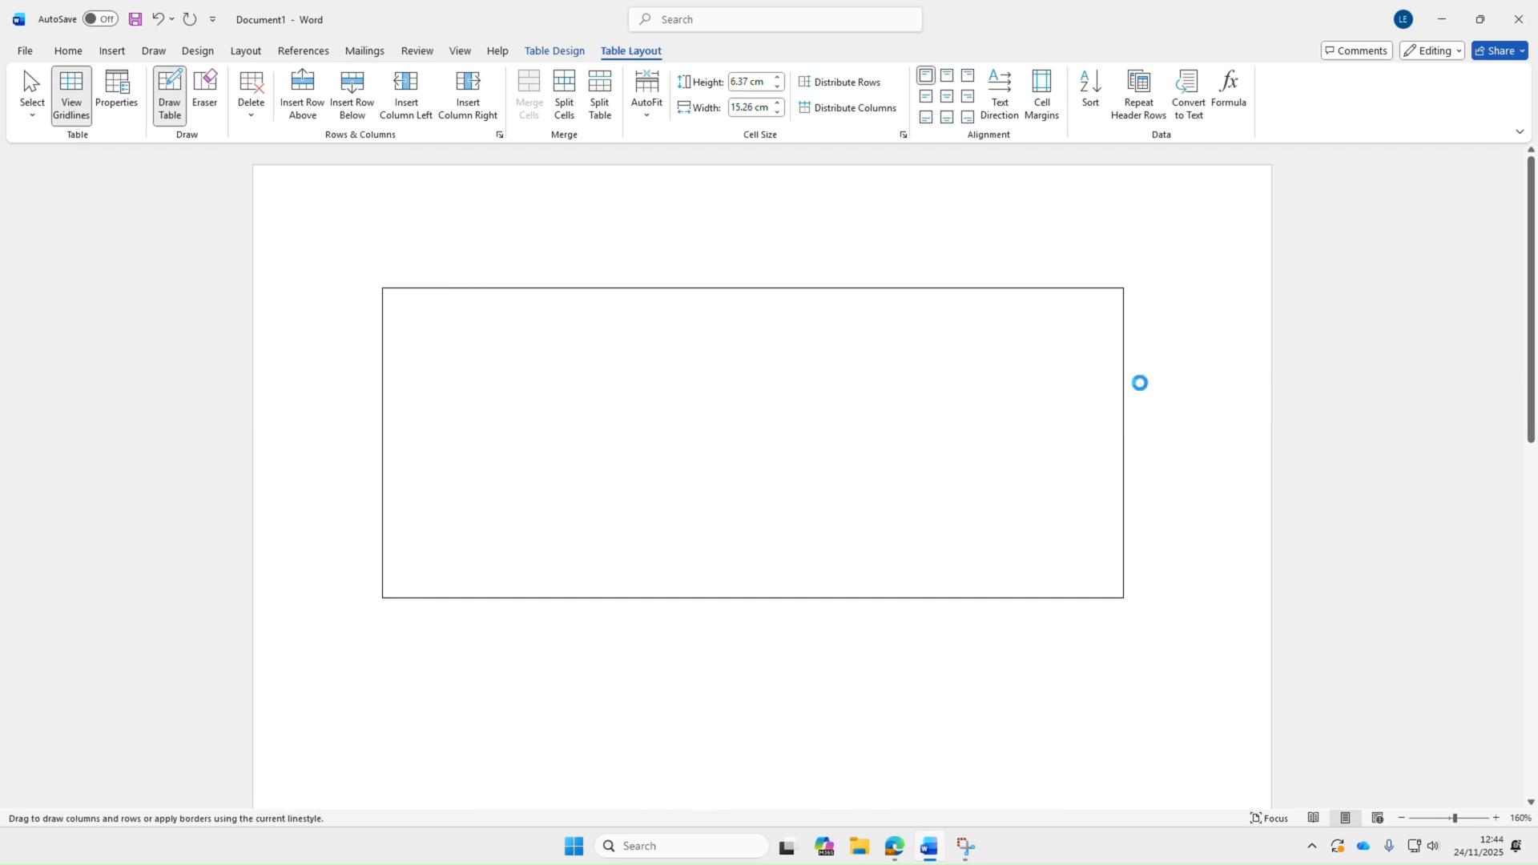
drag(383, 504, 1083, 495)
mouse_move(645, 285)
mouse_down()
mouse_move(637, 484)
mouse_move(659, 530)
mouse_up()
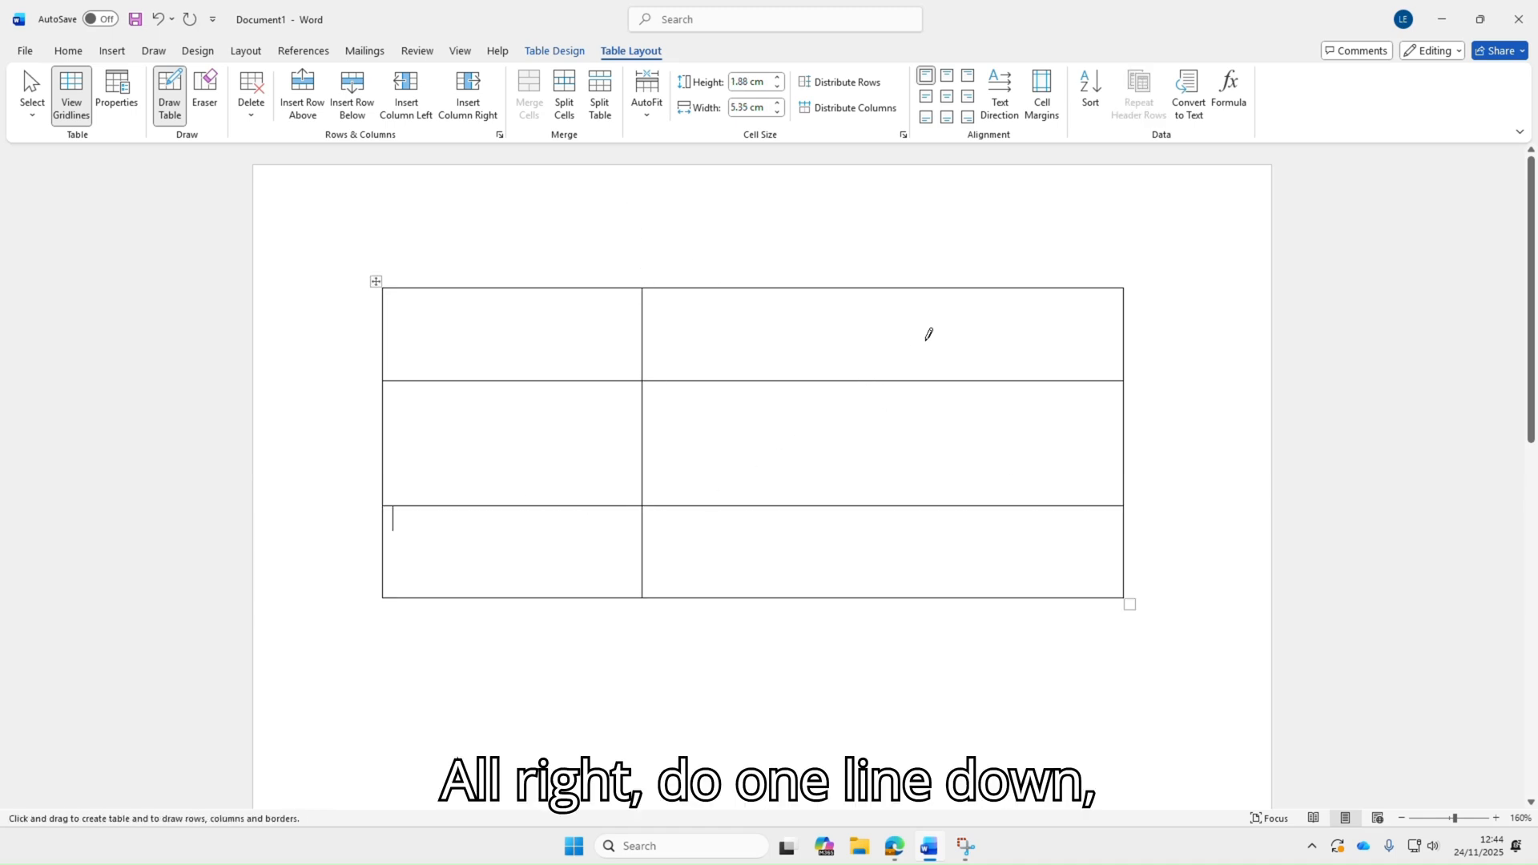
mouse_move(924, 285)
mouse_down()
mouse_move(918, 541)
mouse_move(913, 521)
mouse_up()
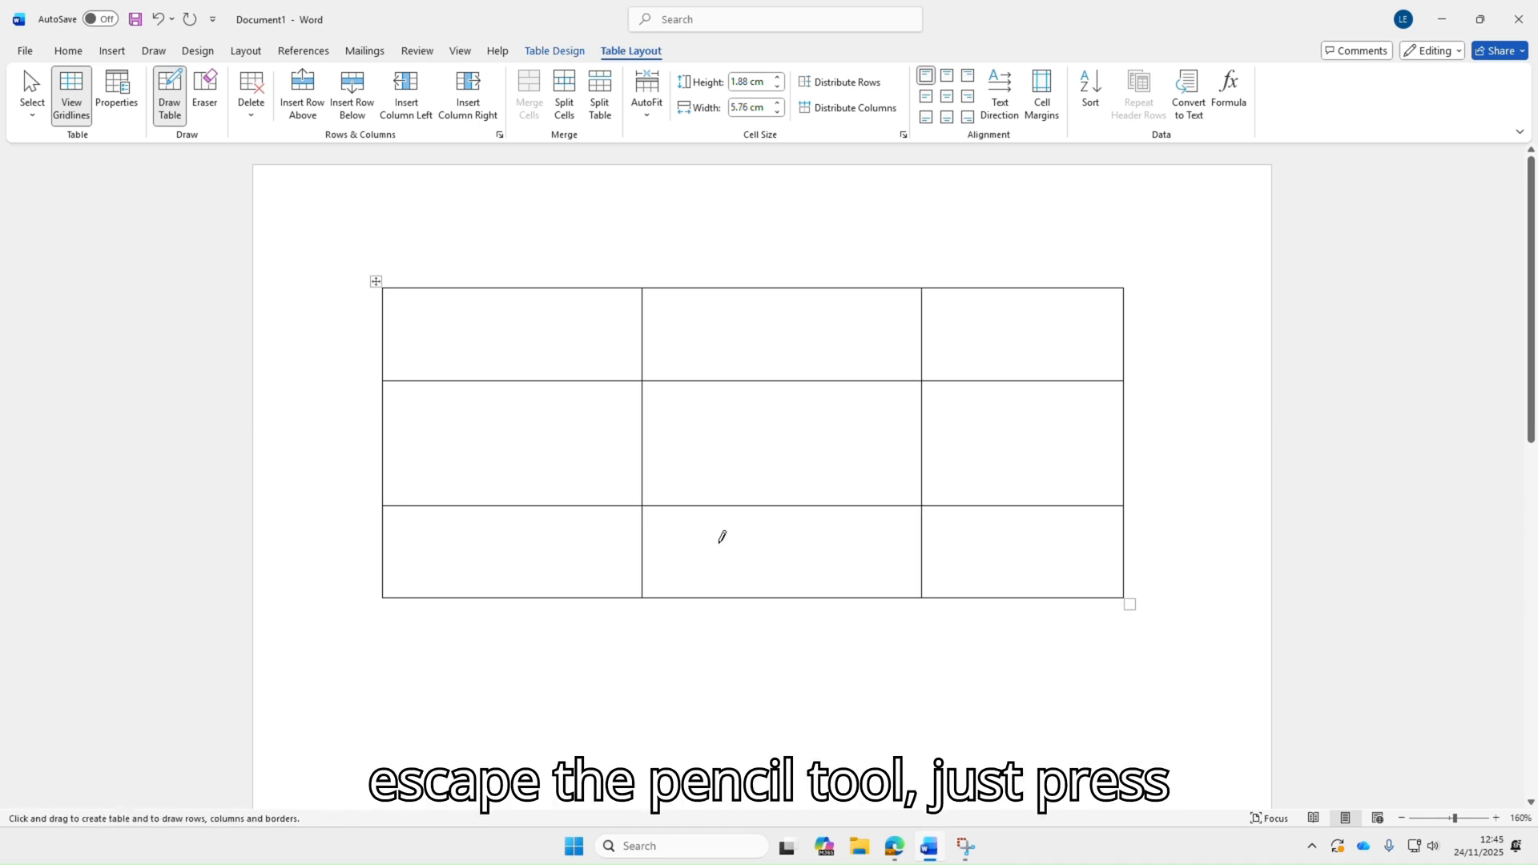
key(Escape)
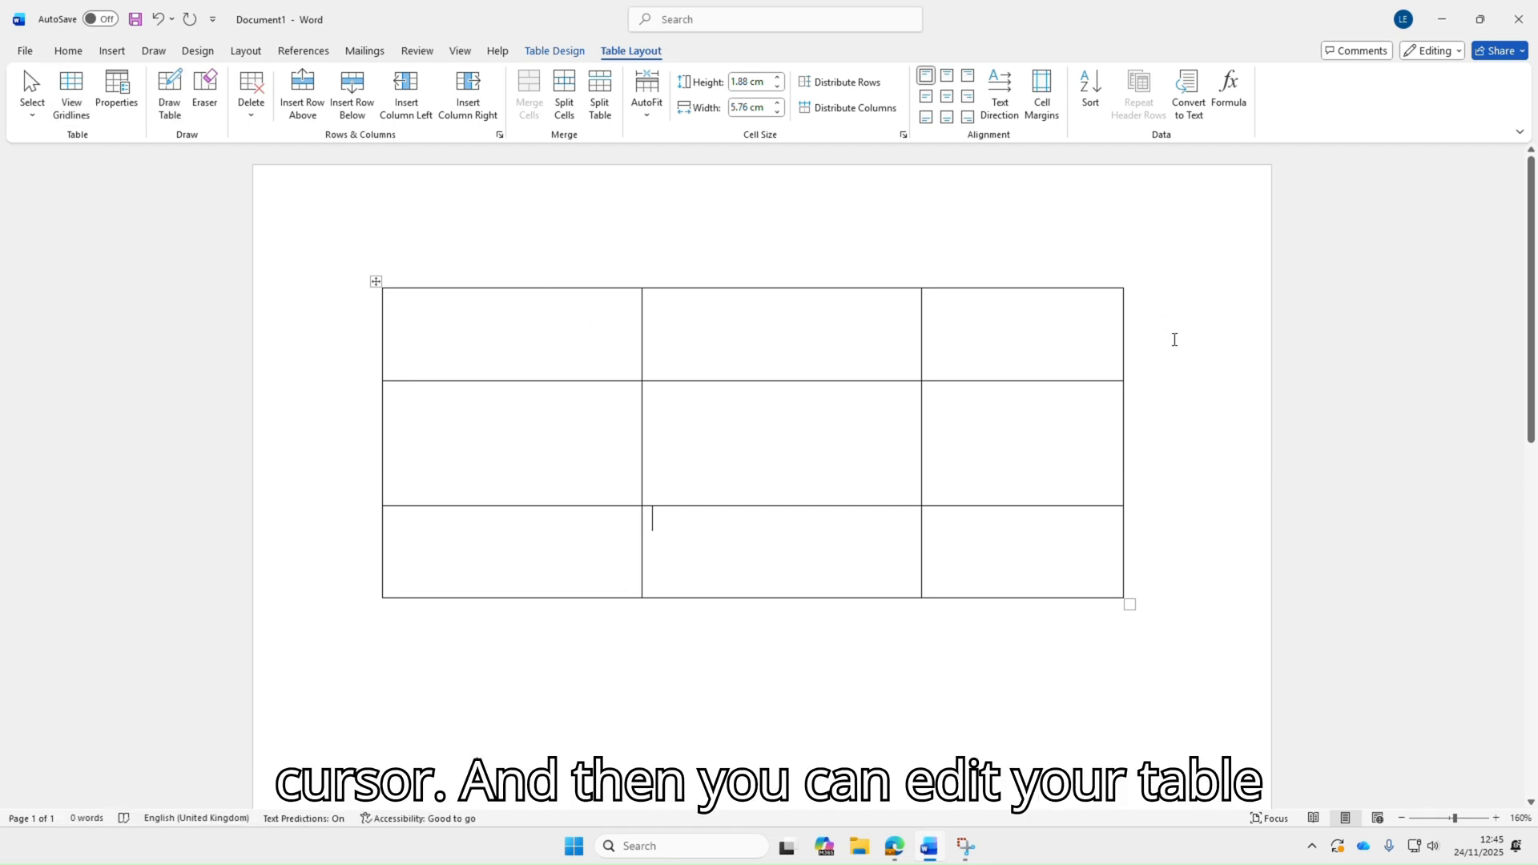
Enter placeholder text "Gfhgjlkkjhk" and "Ihjlik;oiki" in the first two cells of the top row
click(459, 326)
text(gf)
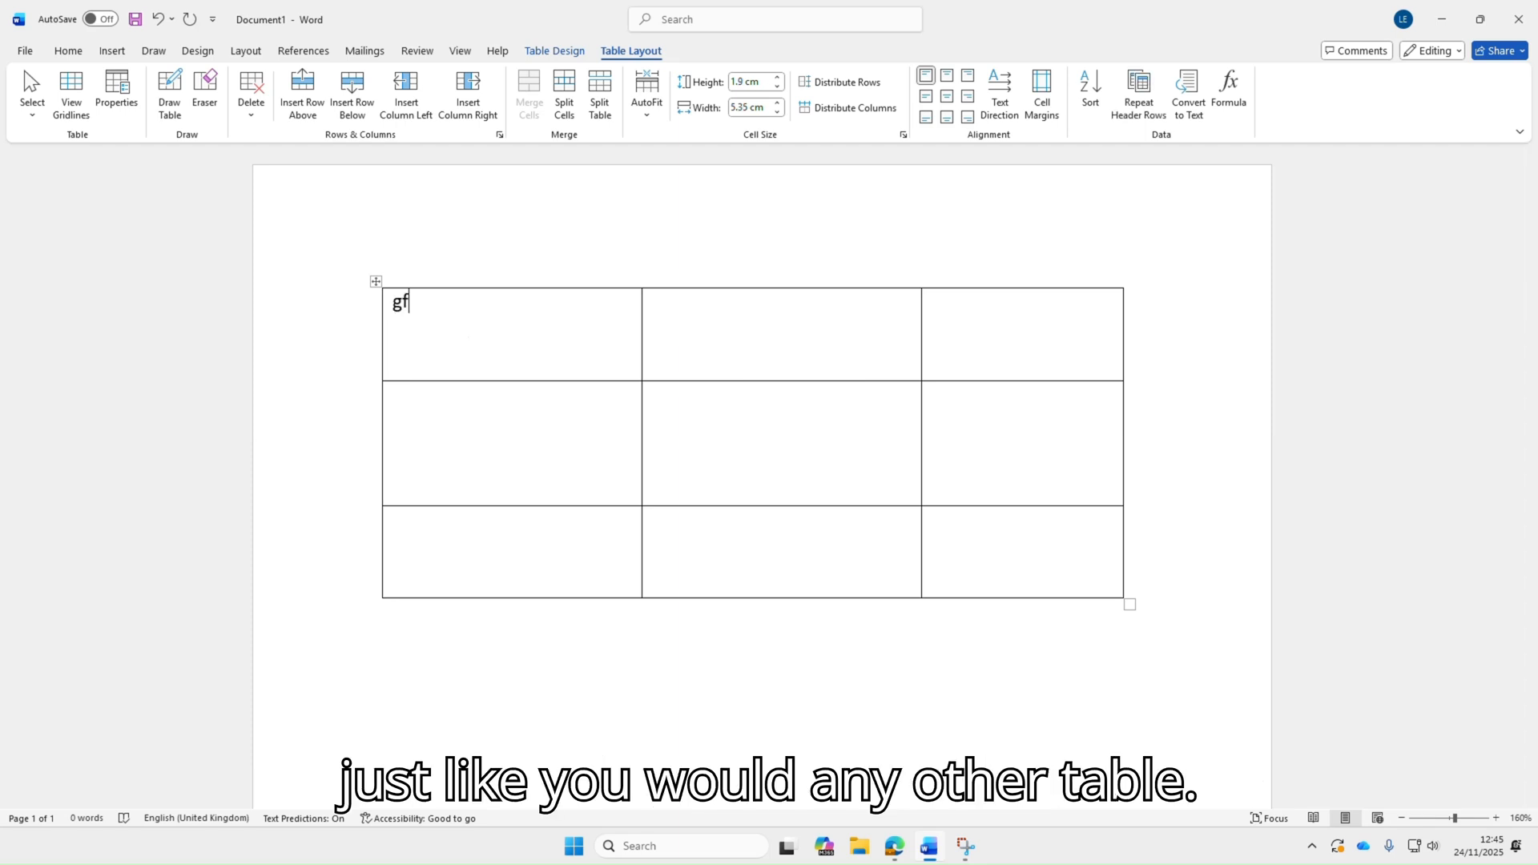
text(hgjlkkjhkj)
key(BackSpace)
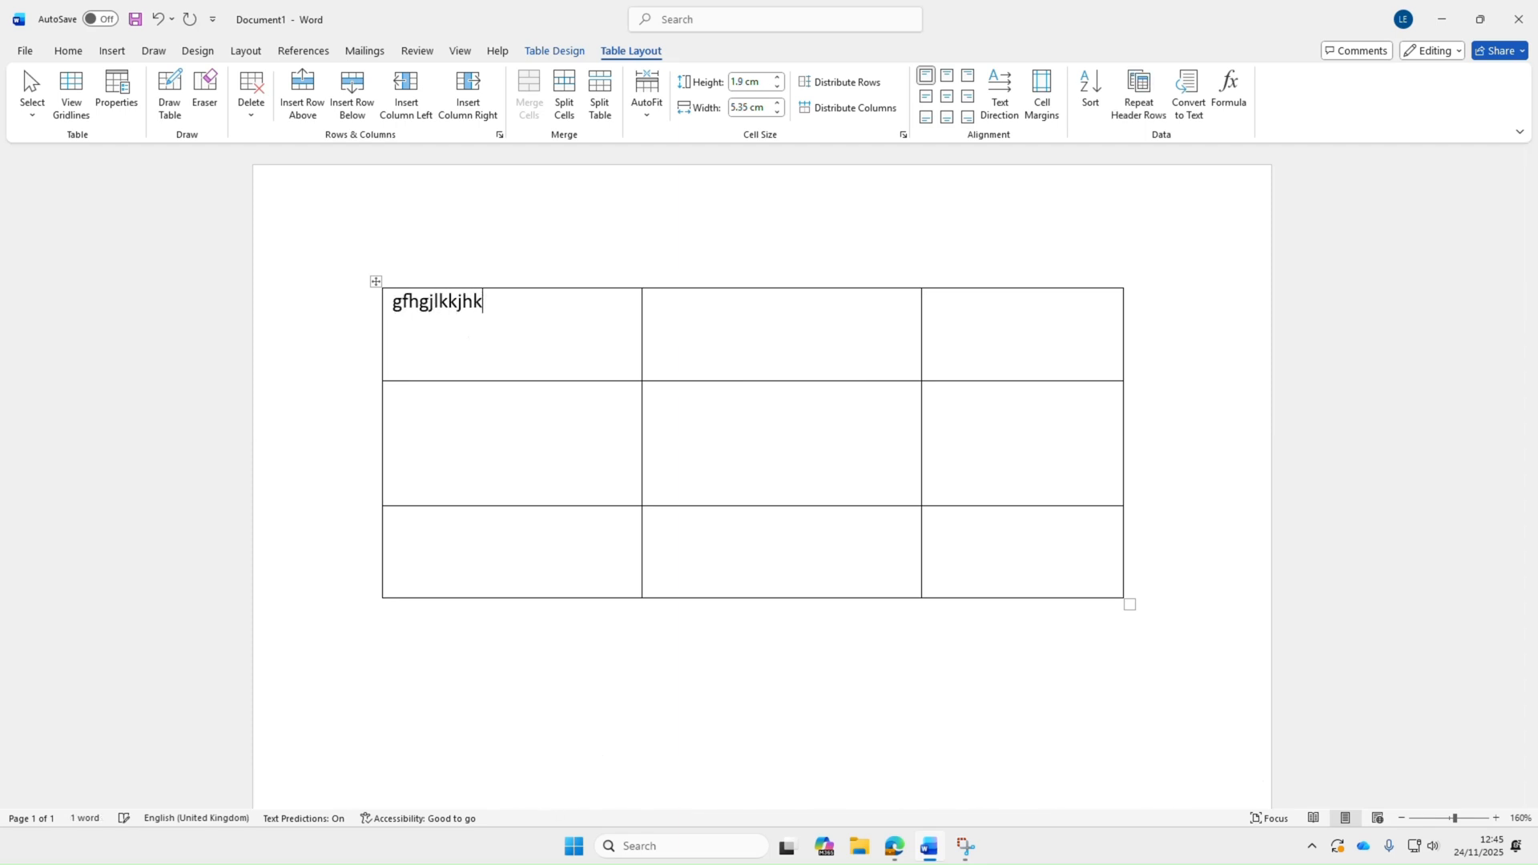
key(Tab)
text(ihjlik;oik)
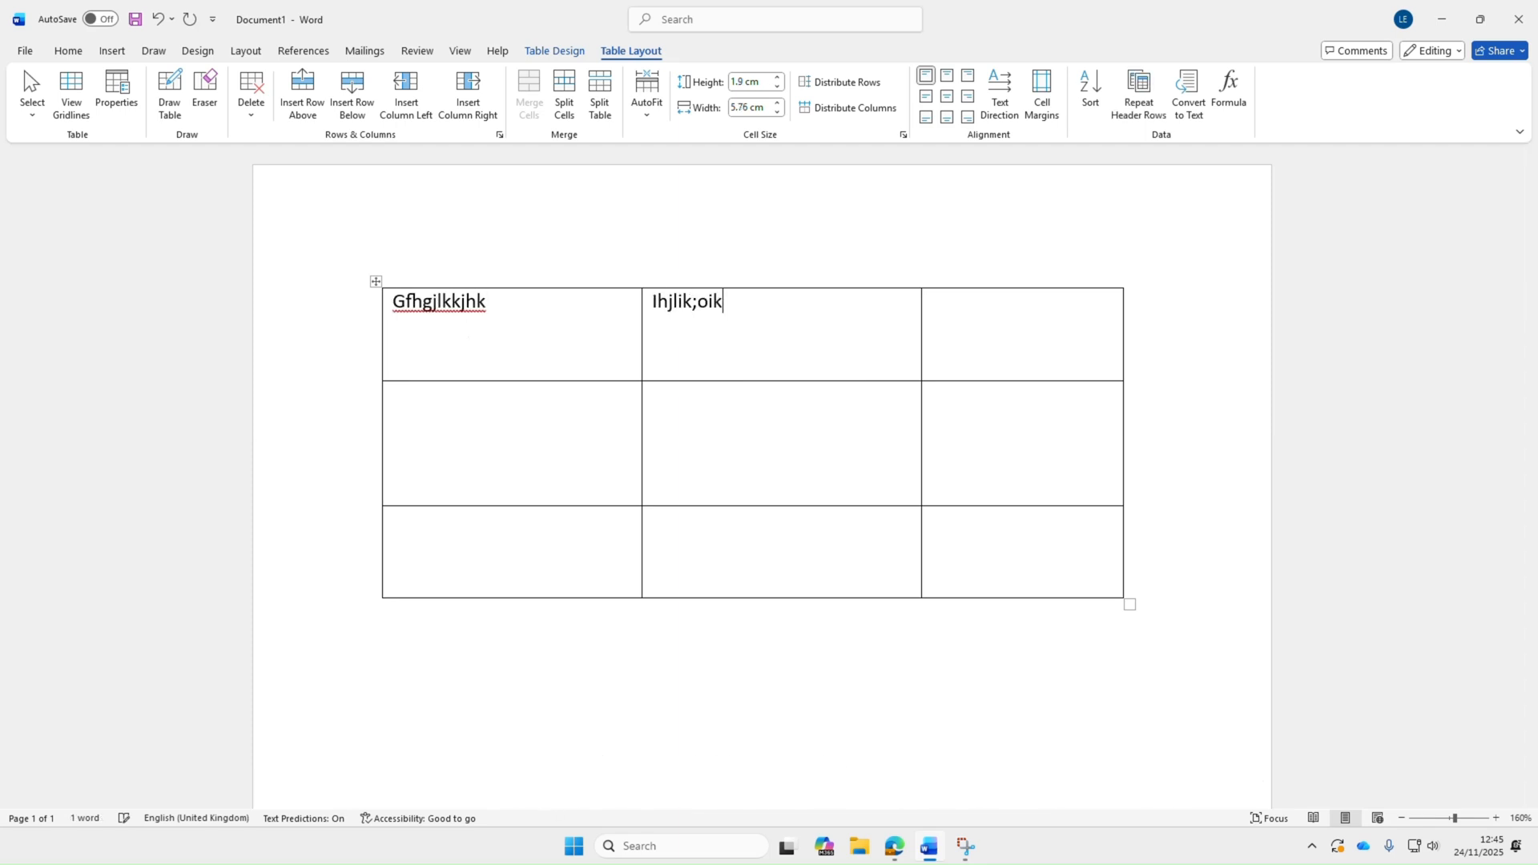
text(i)
key(Tab)
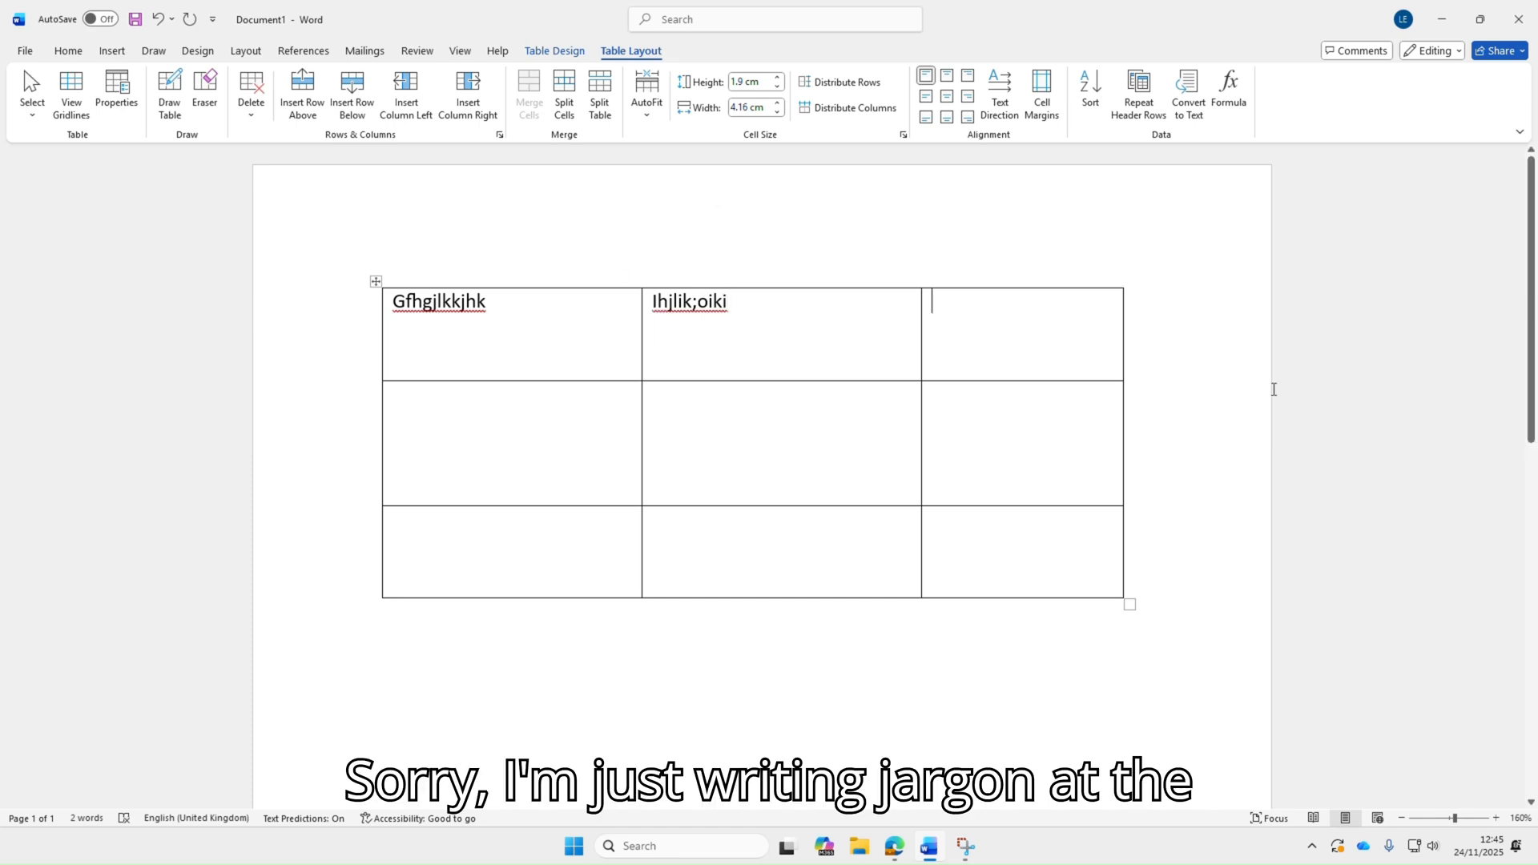
Shade the drawn table's top row dark green
drag(1167, 315, 457, 309)
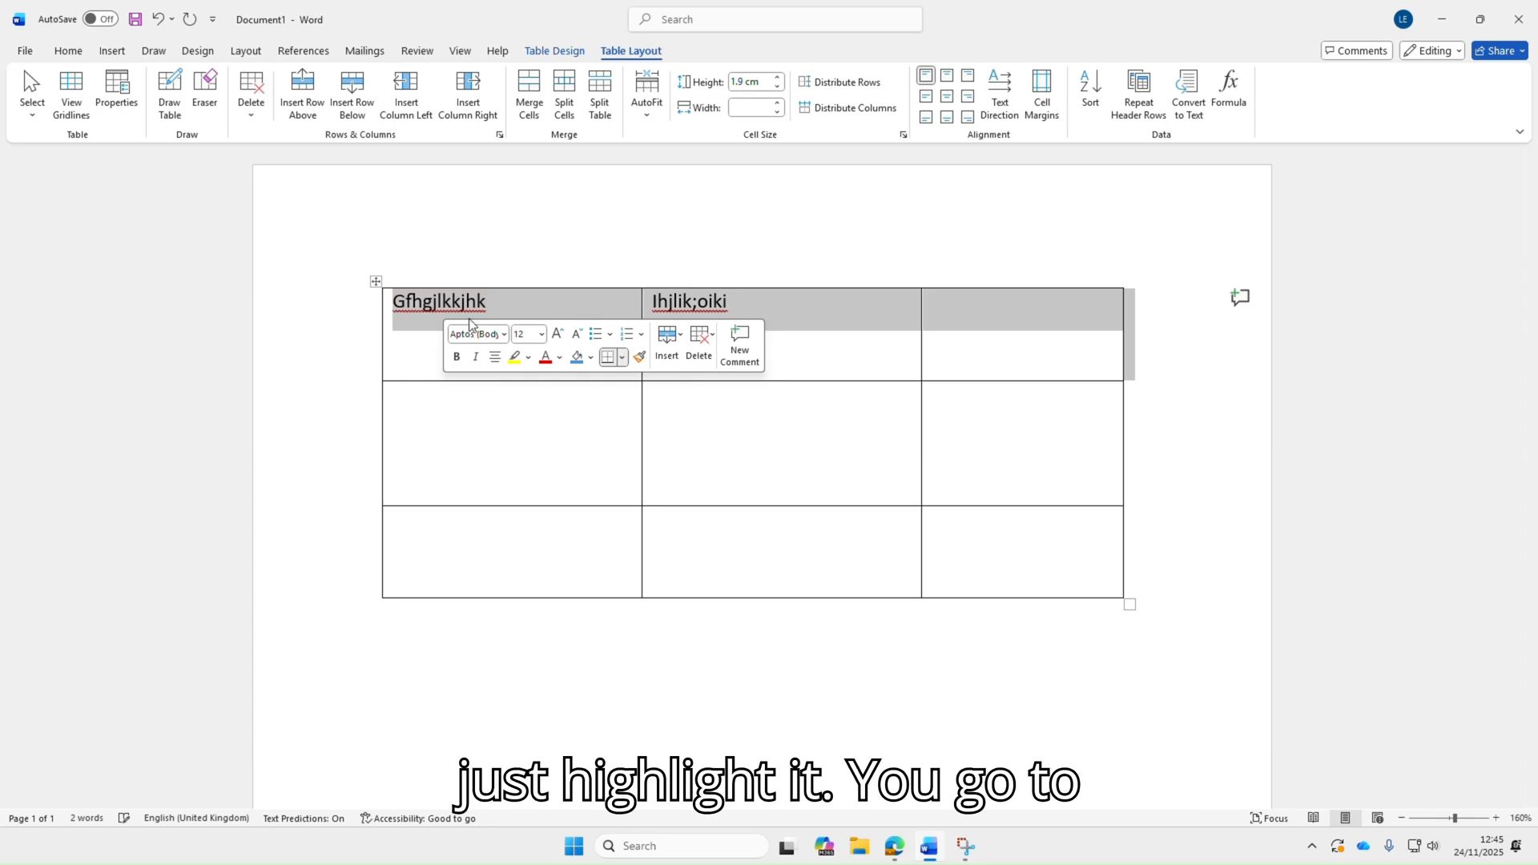
click(197, 51)
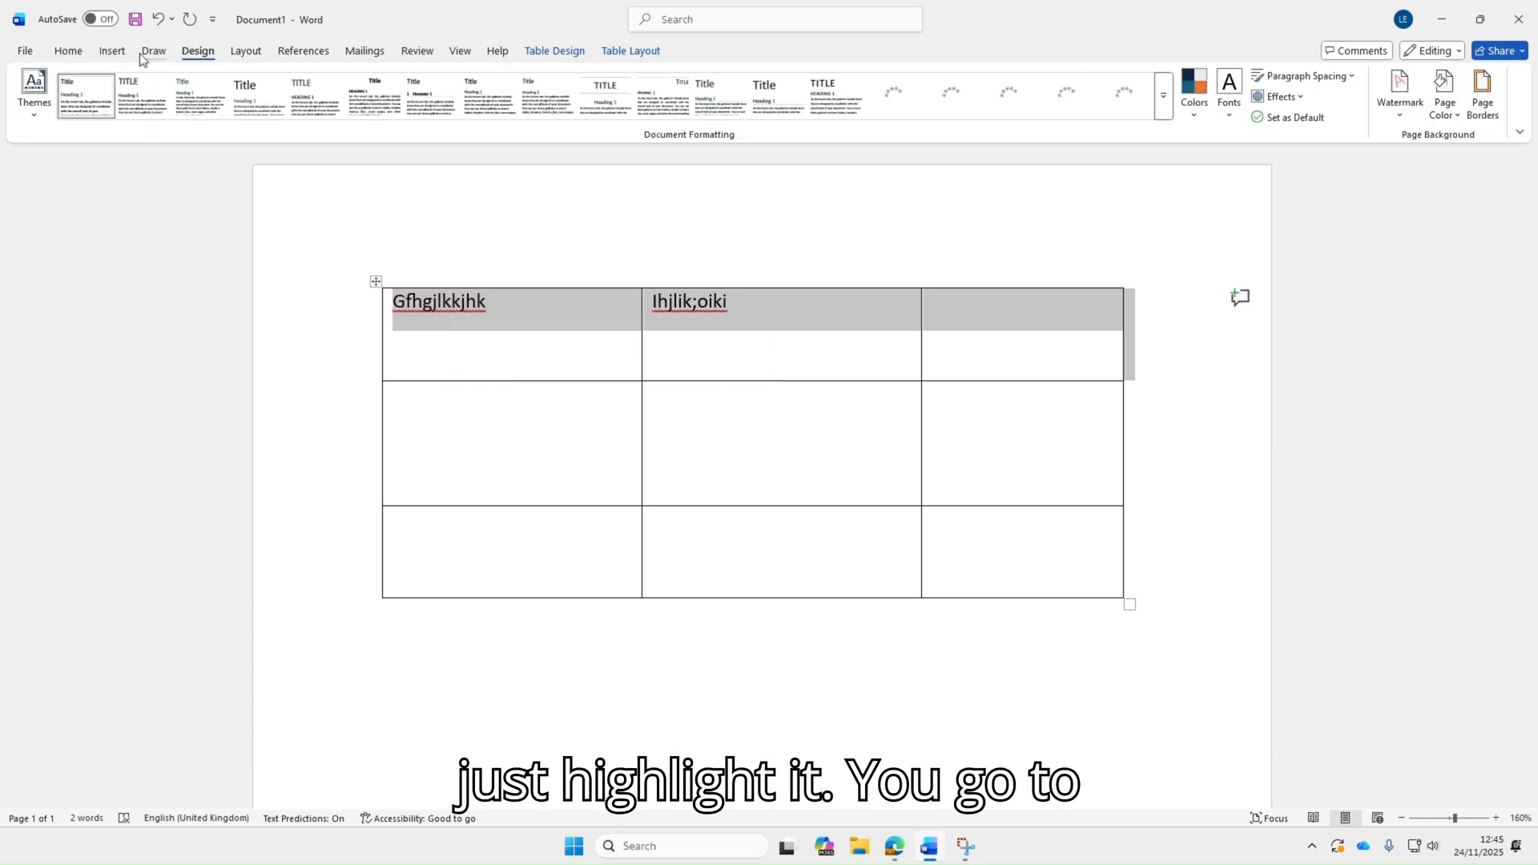
click(119, 53)
click(69, 53)
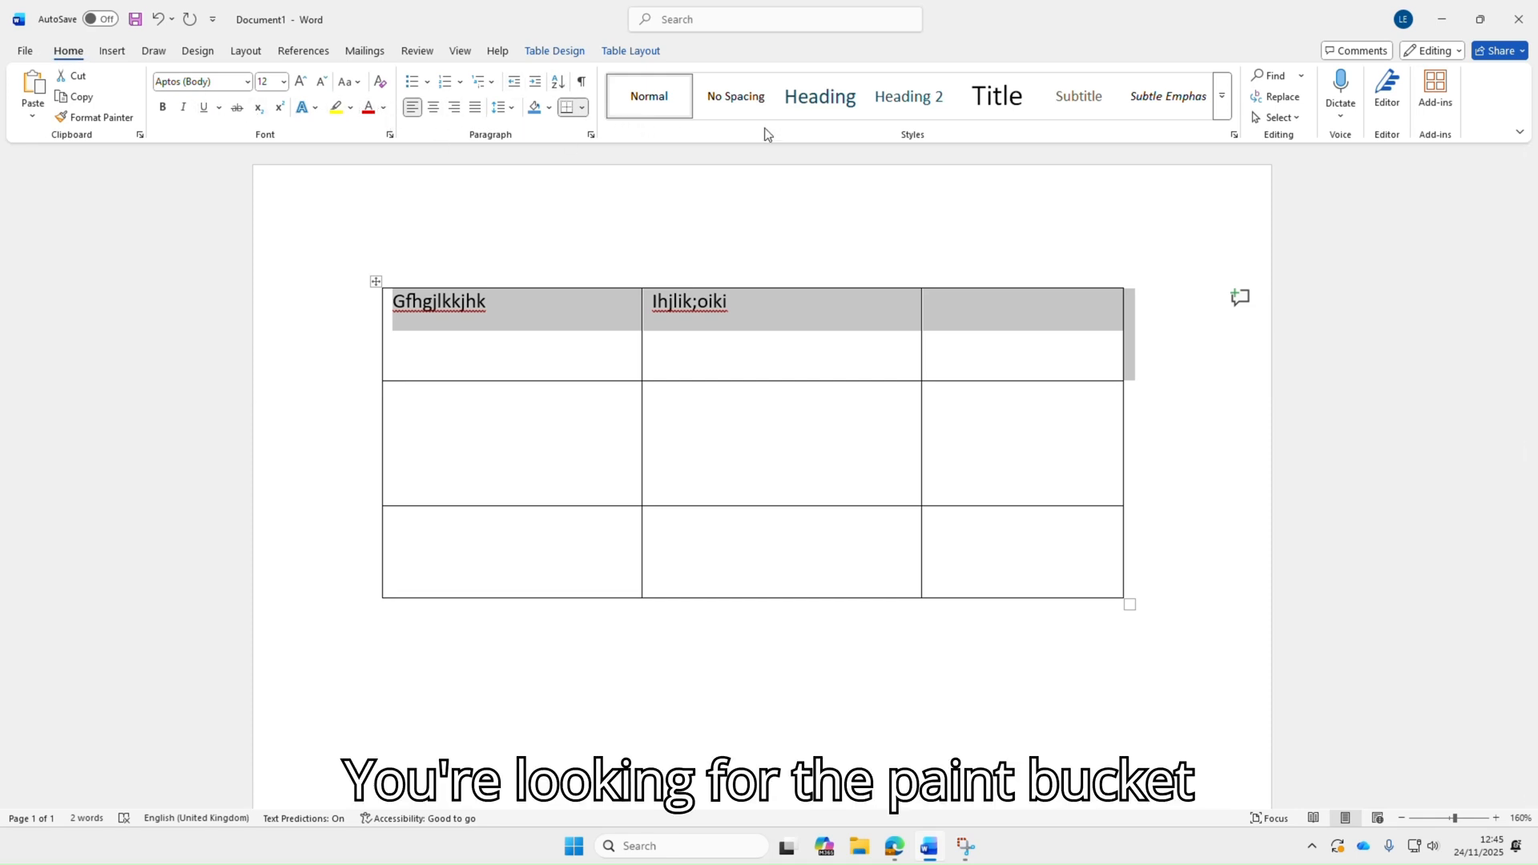
click(548, 107)
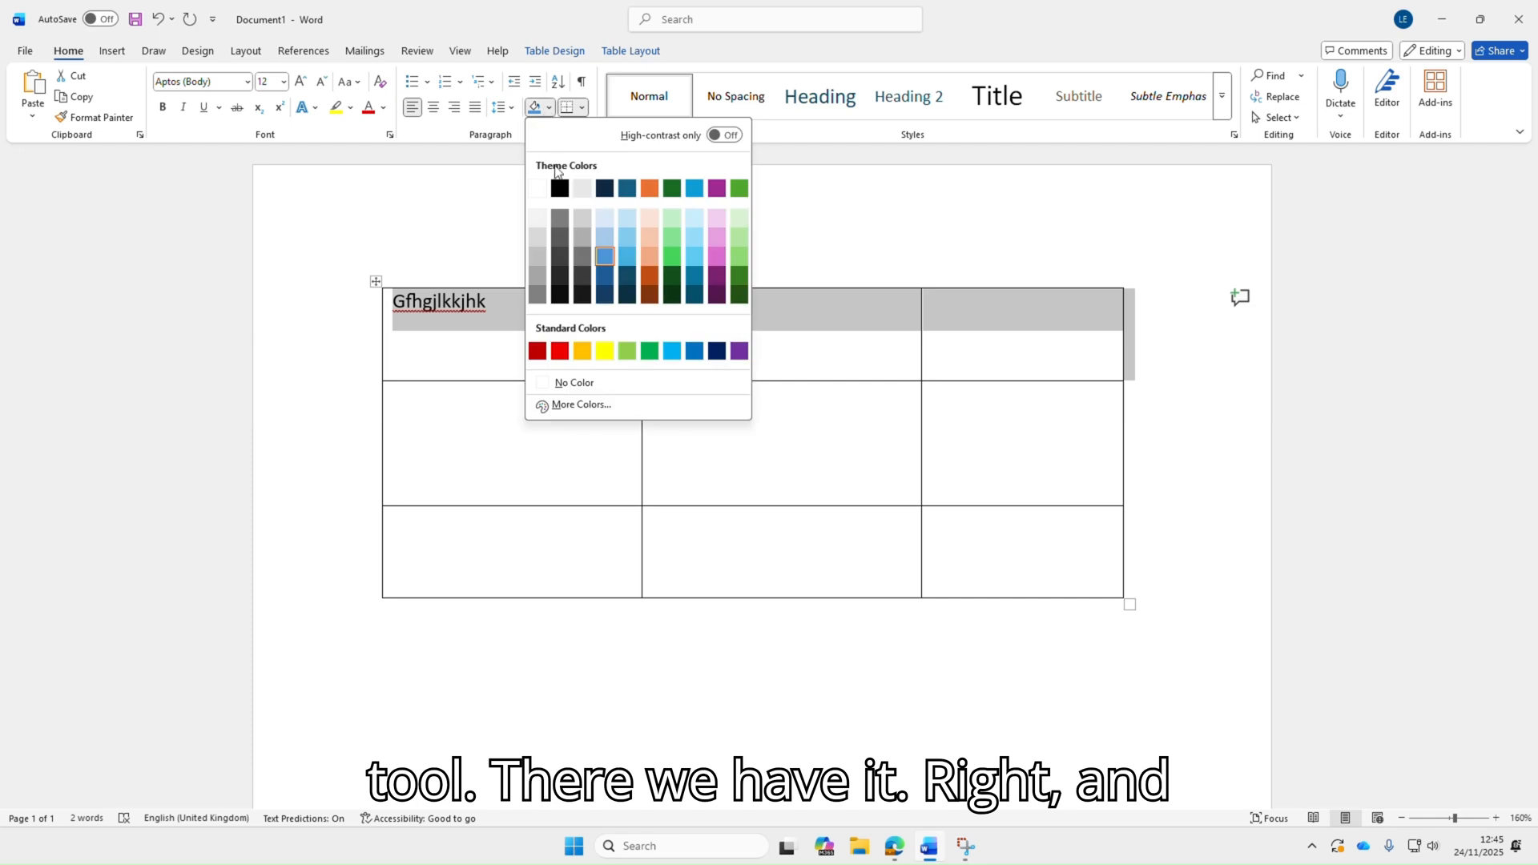
click(740, 277)
Shade the drawn table's middle row light green
drag(1143, 415, 620, 448)
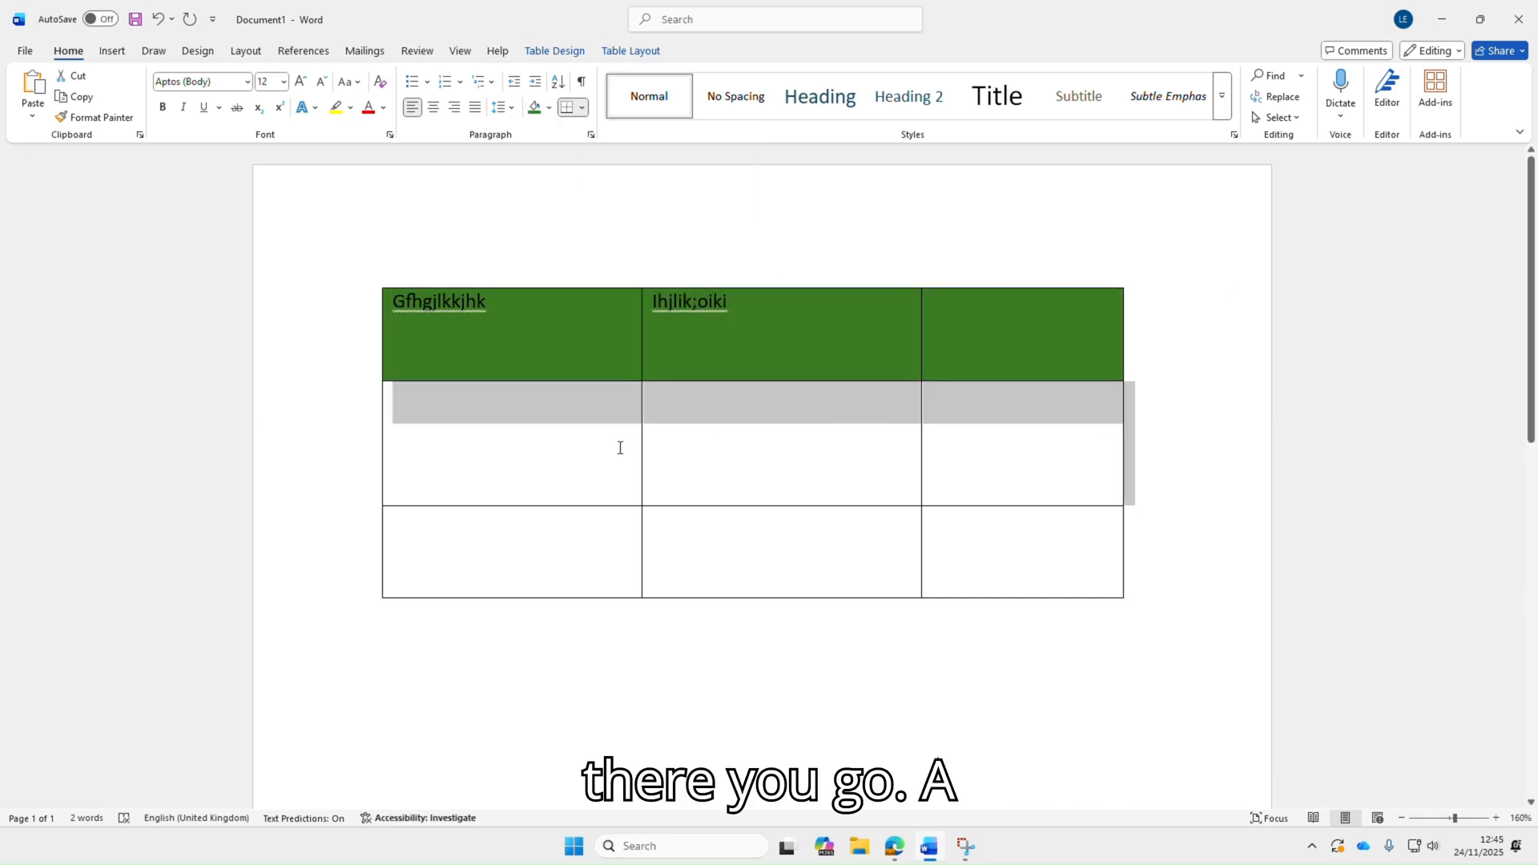
click(549, 107)
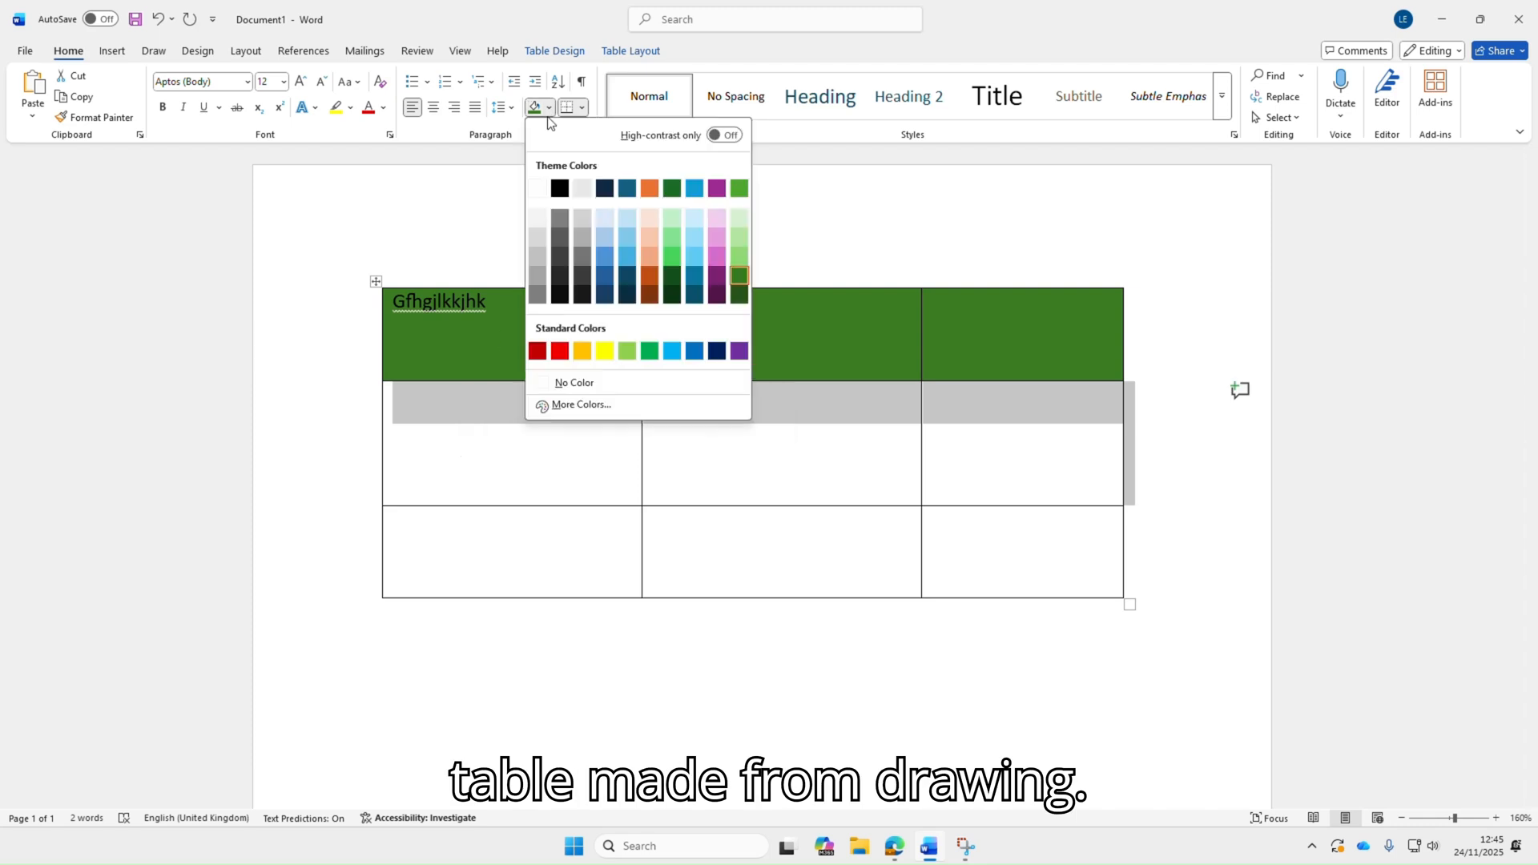
click(738, 258)
Shade the drawn table's bottom row the palest green
drag(1168, 550, 518, 552)
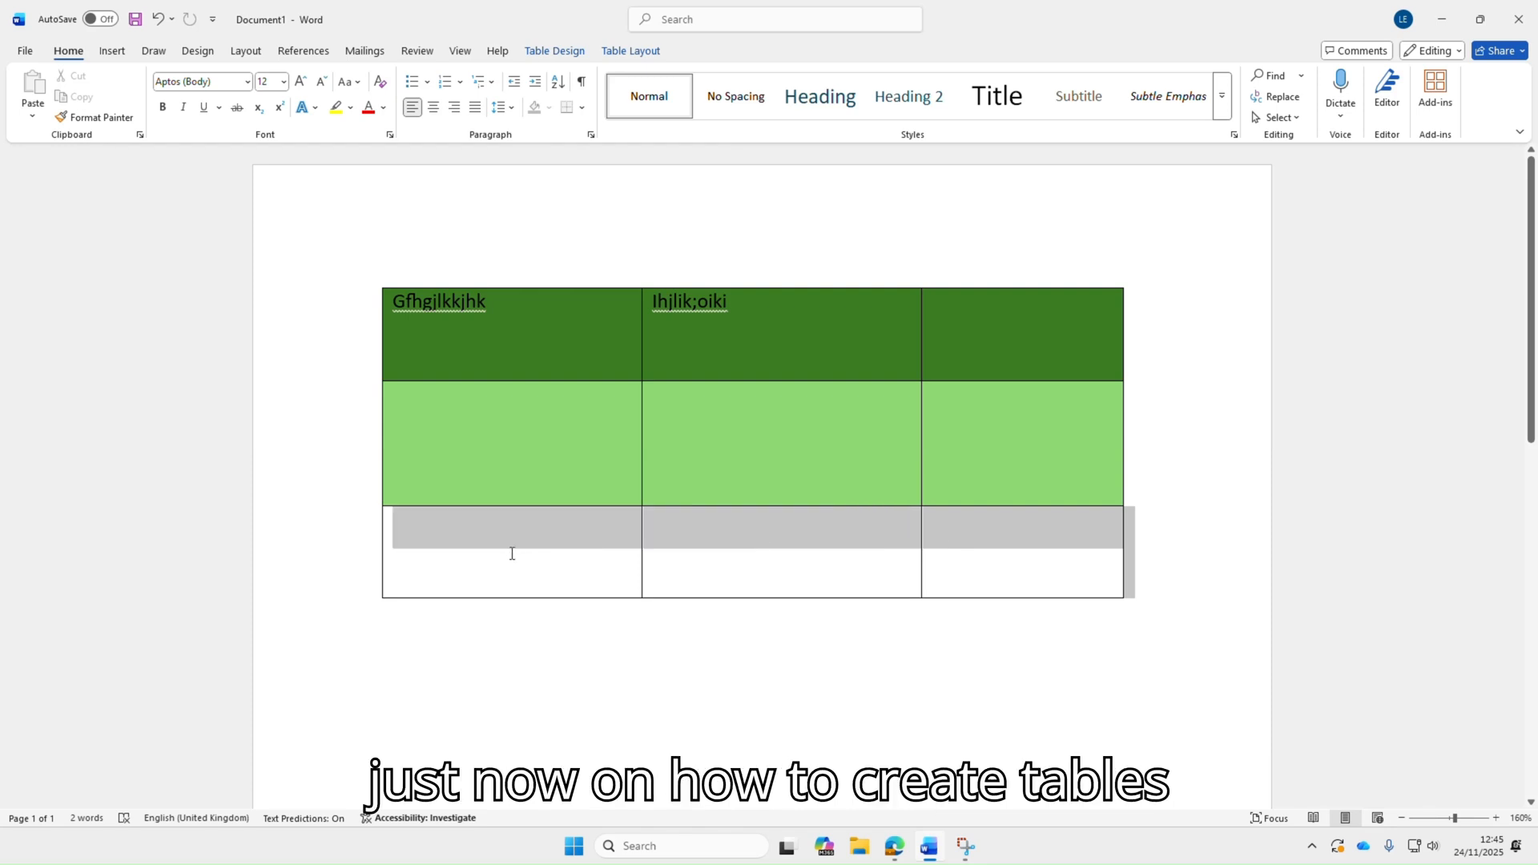
click(548, 108)
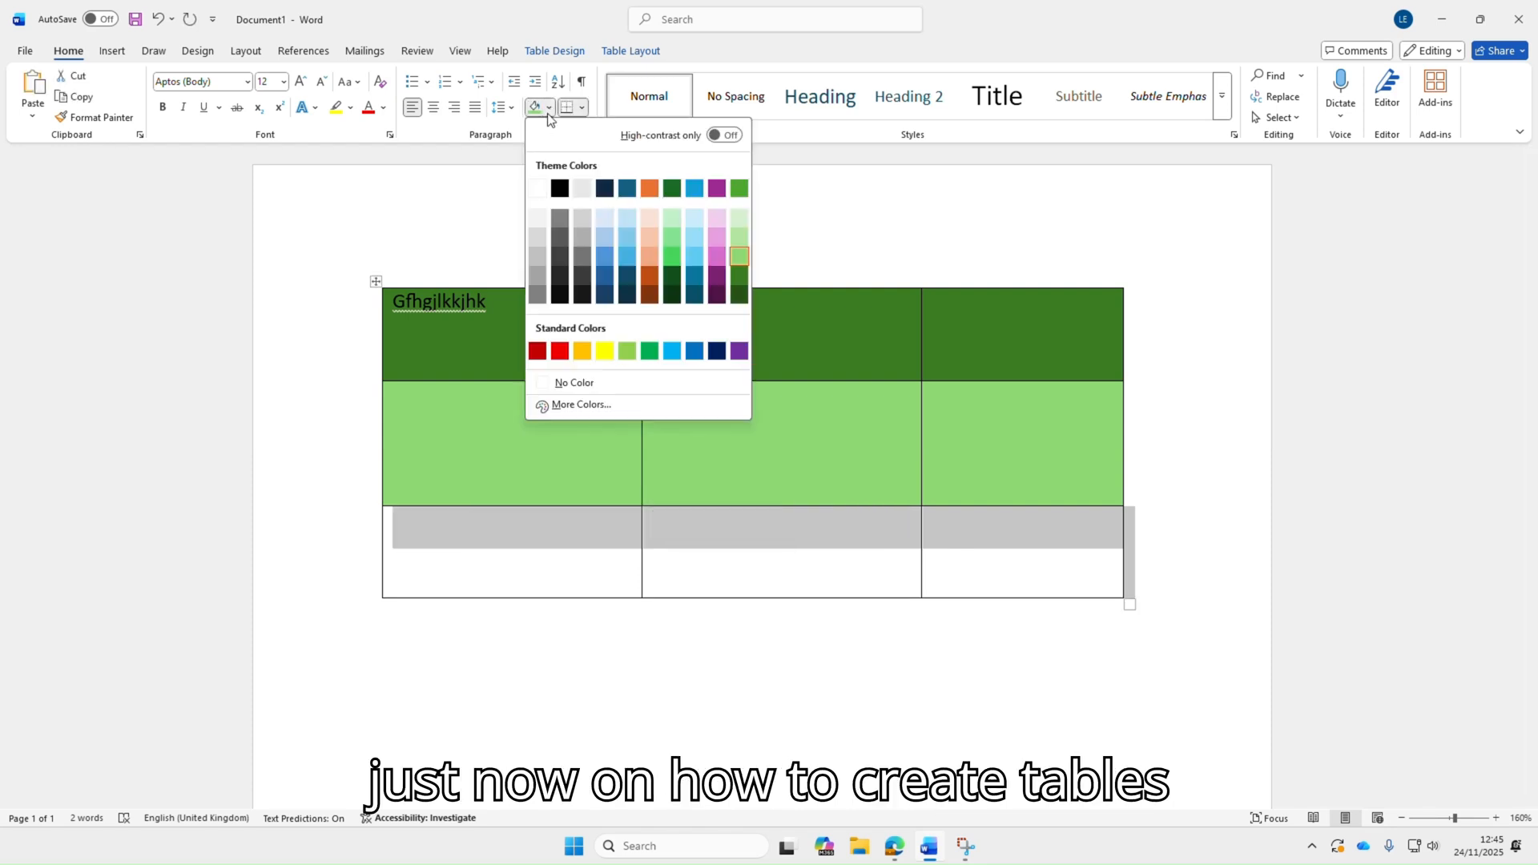
click(747, 223)
click(1158, 442)
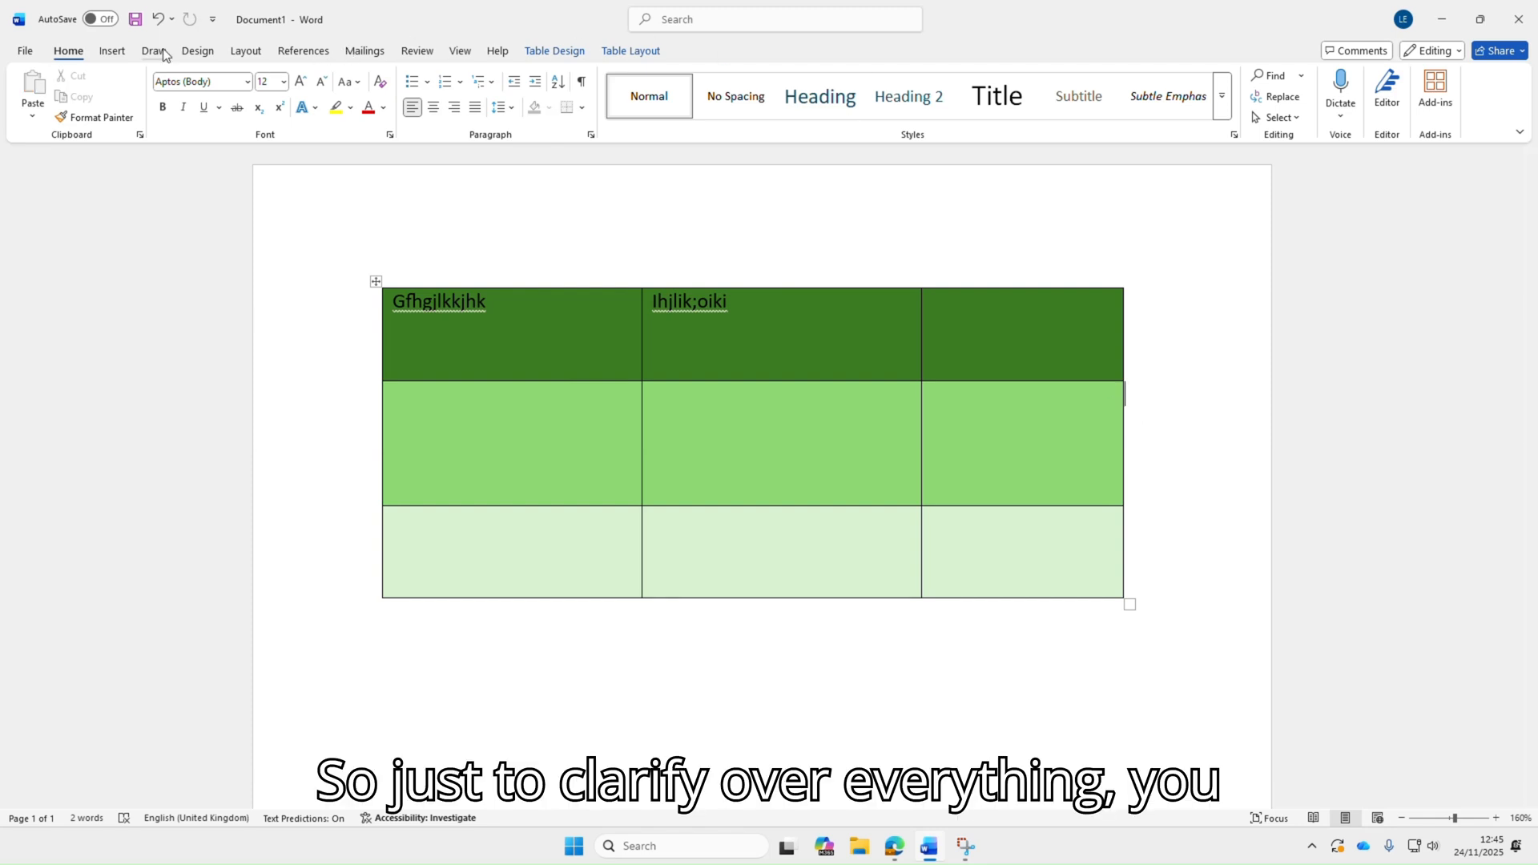
Place the cursor below the table and open the Table menu to review its insertion options
click(112, 51)
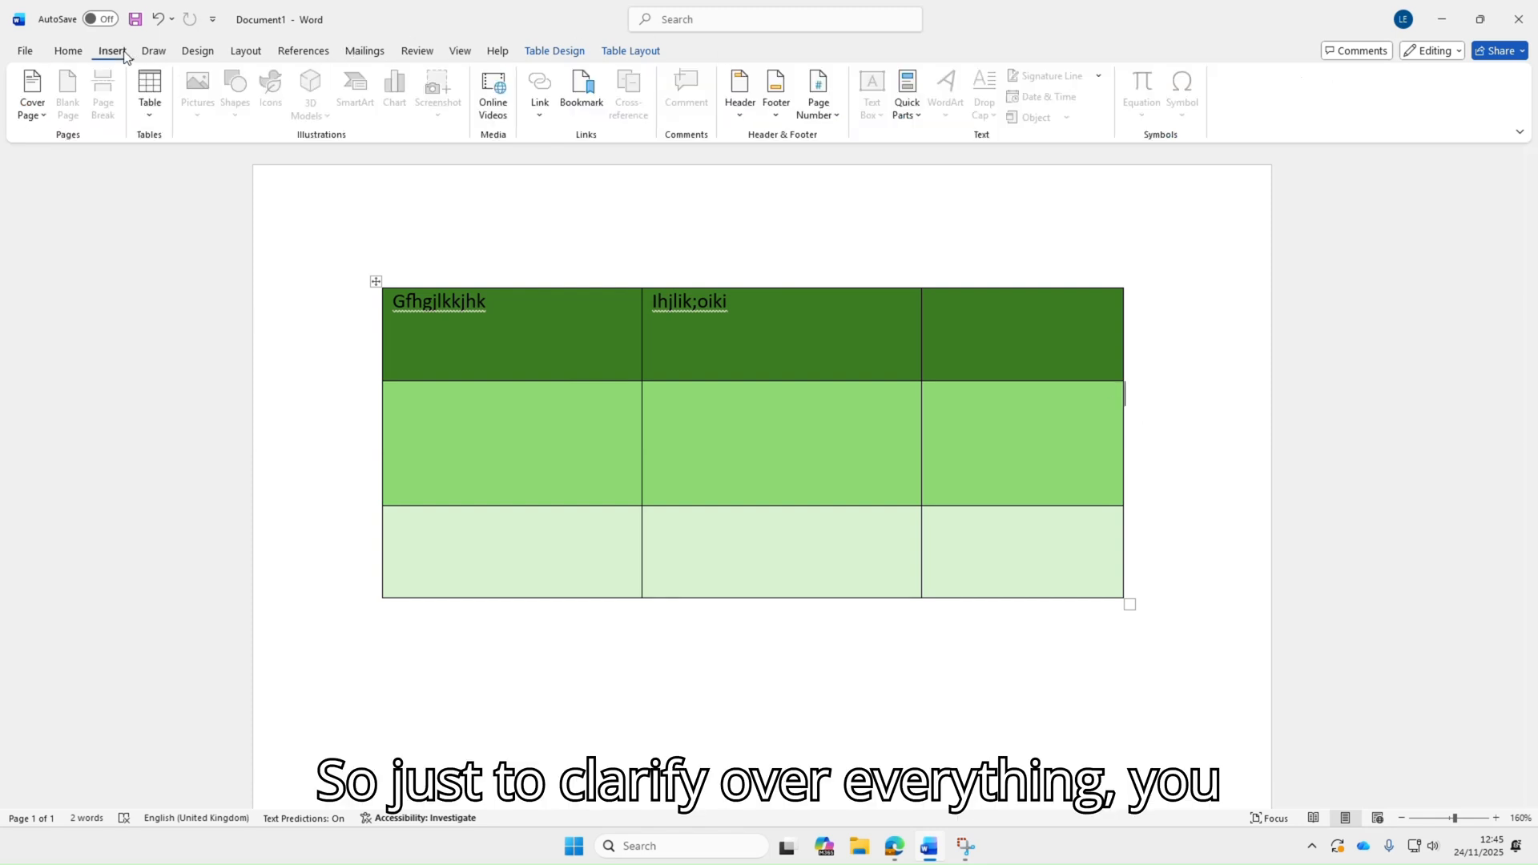
click(151, 116)
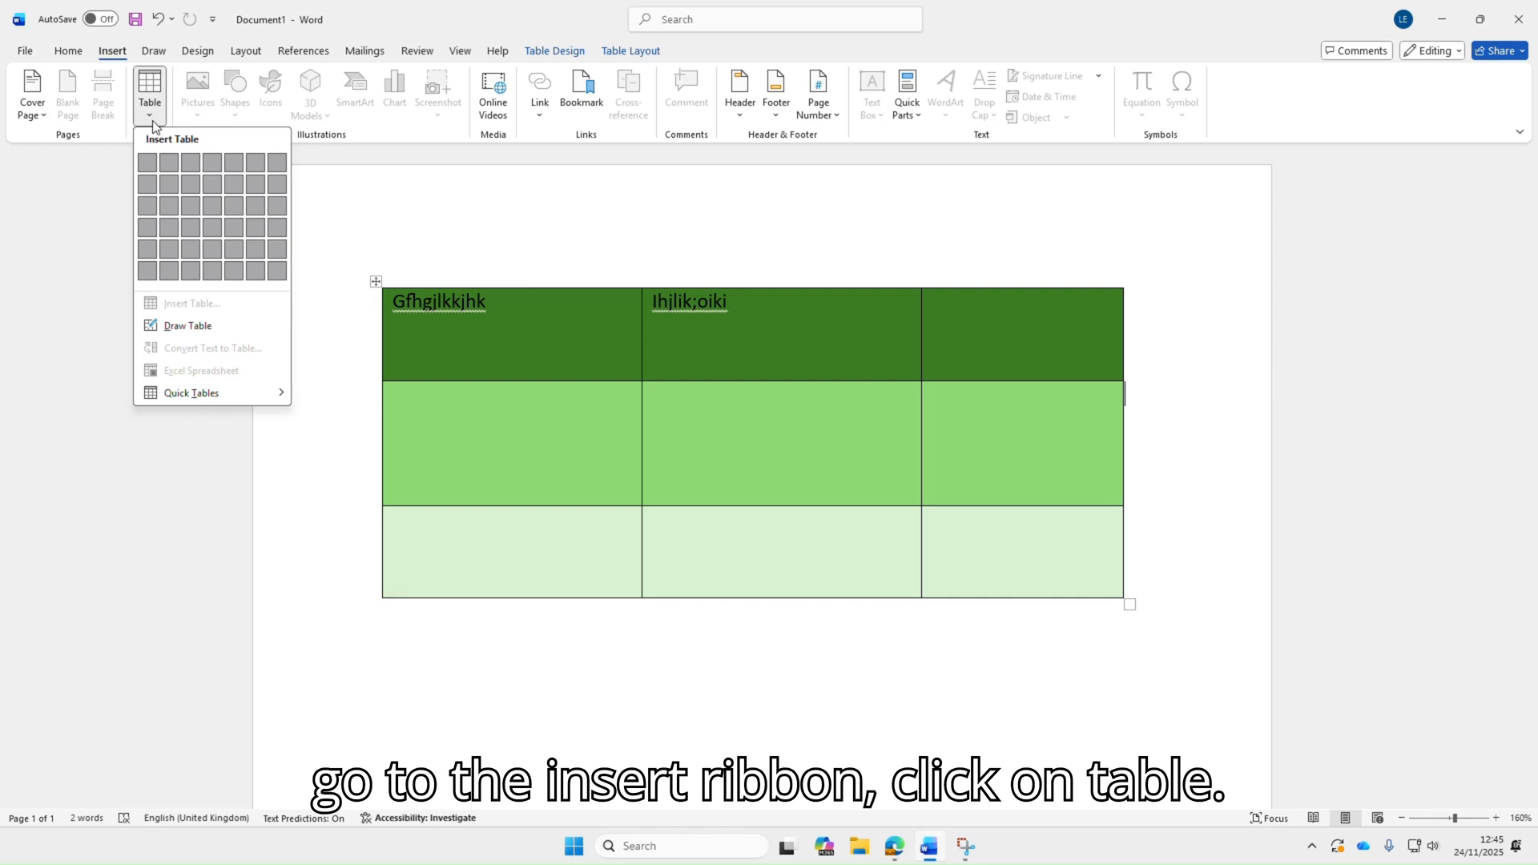
click(563, 264)
click(652, 670)
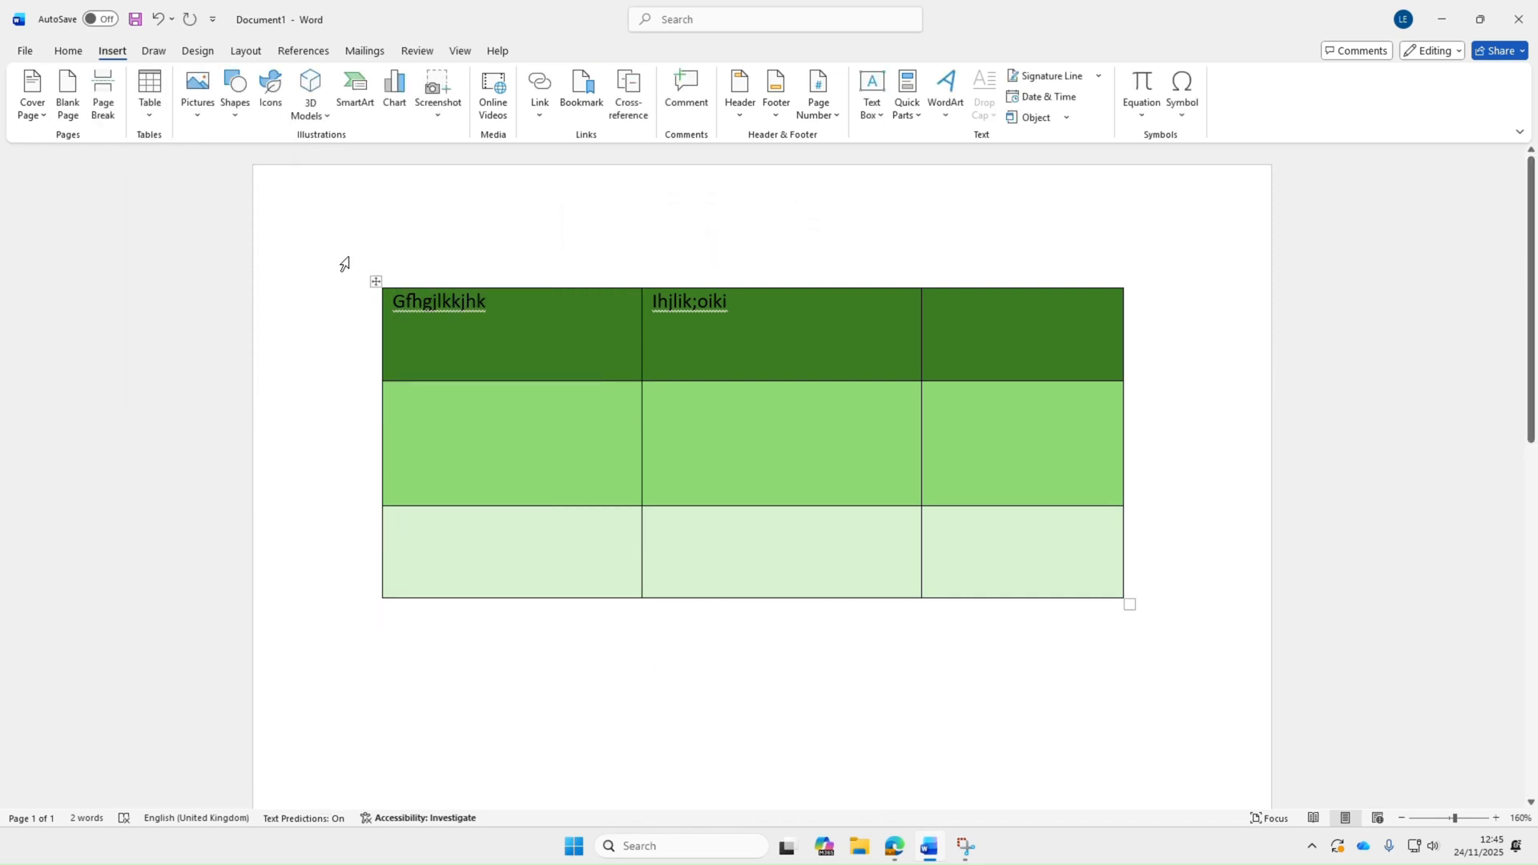
click(152, 111)
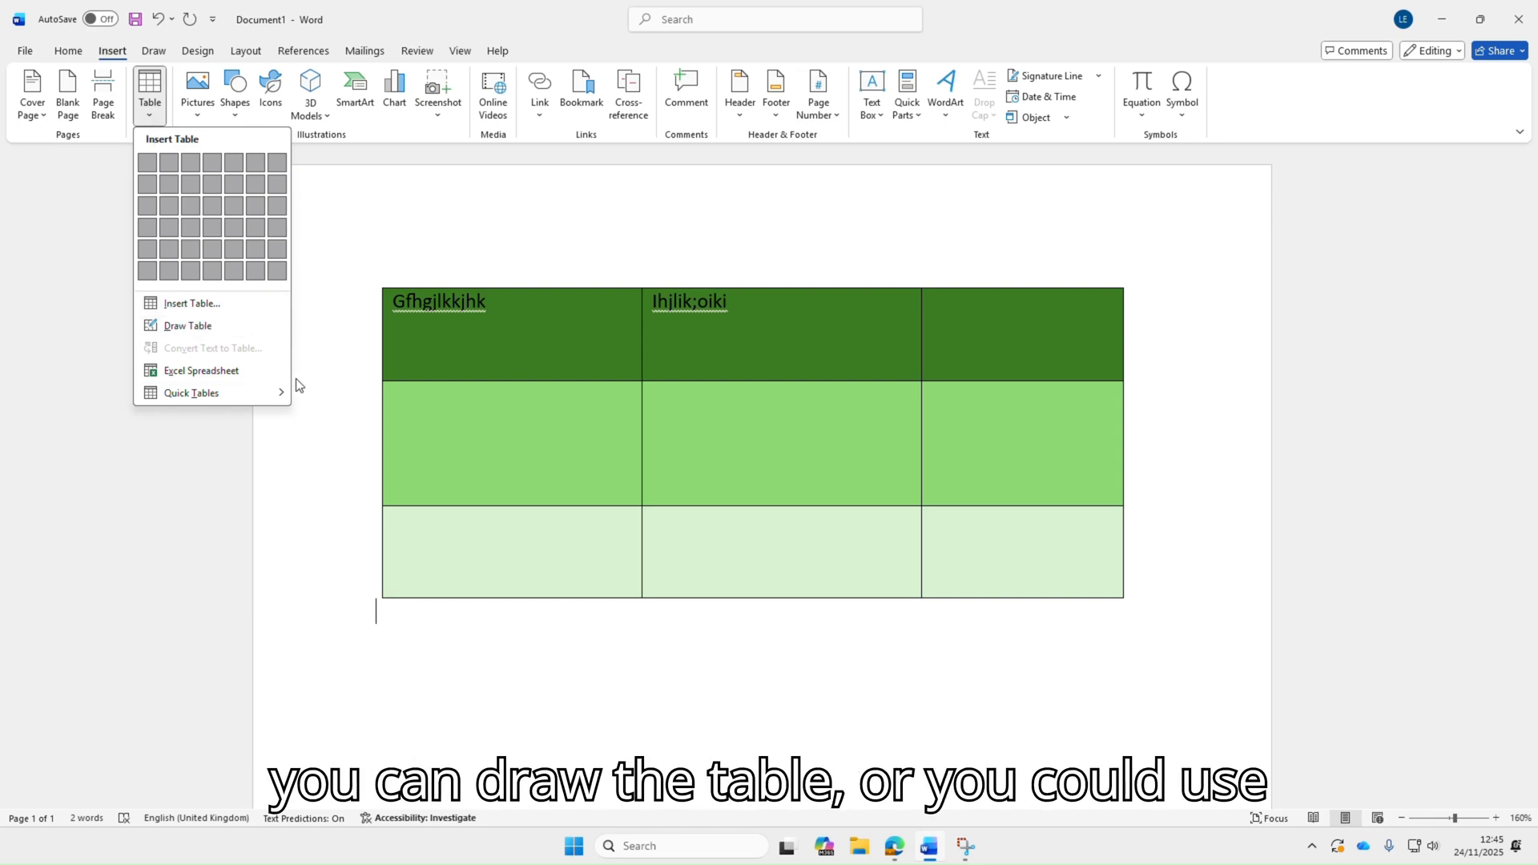
mouse_move(237, 392)
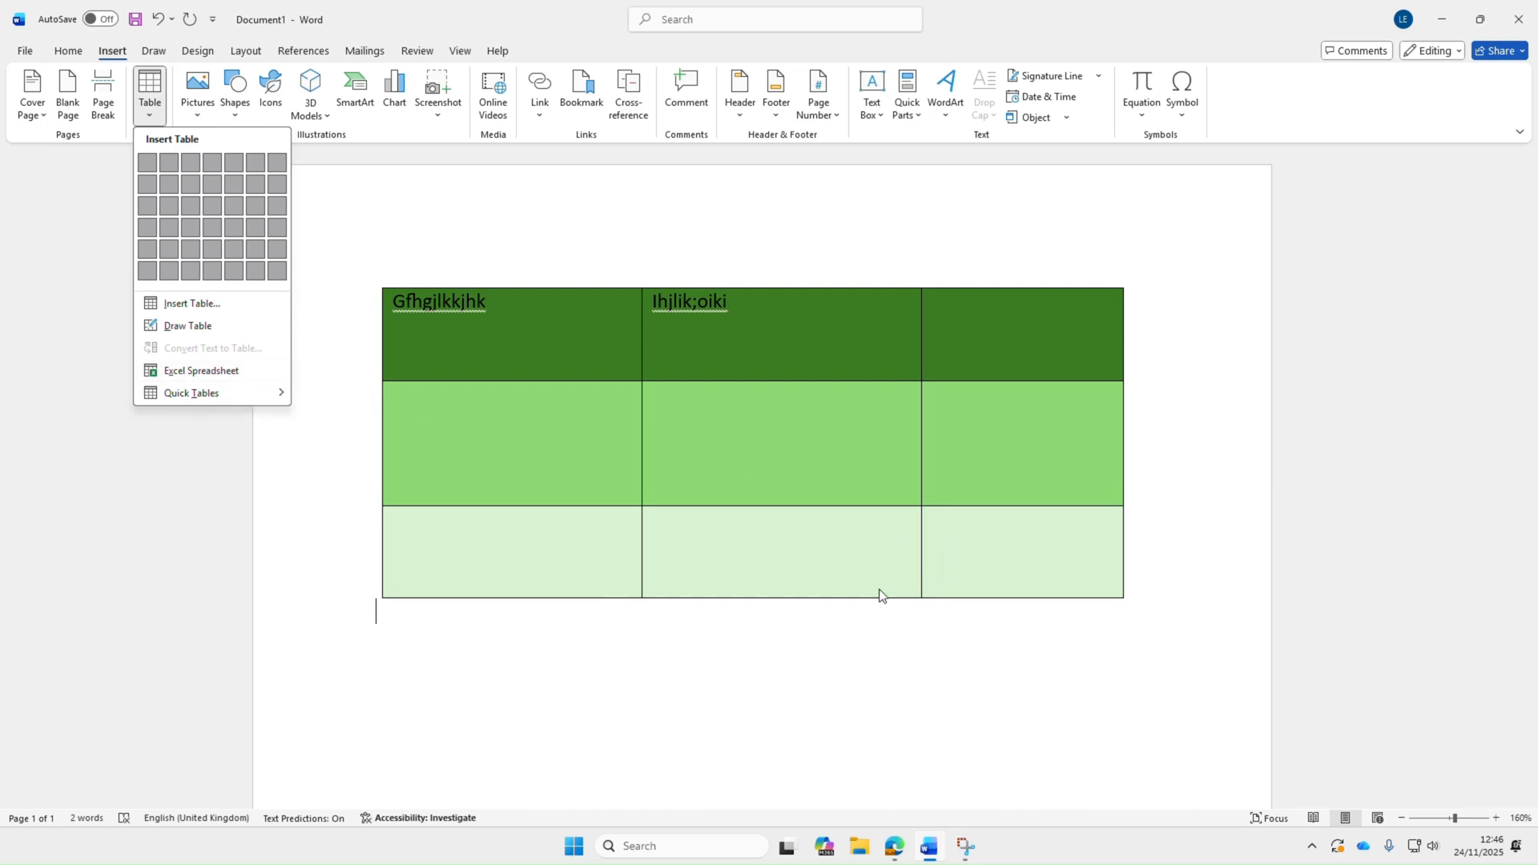
Clear the drawn green table's text and delete the whole table from the document
click(780, 563)
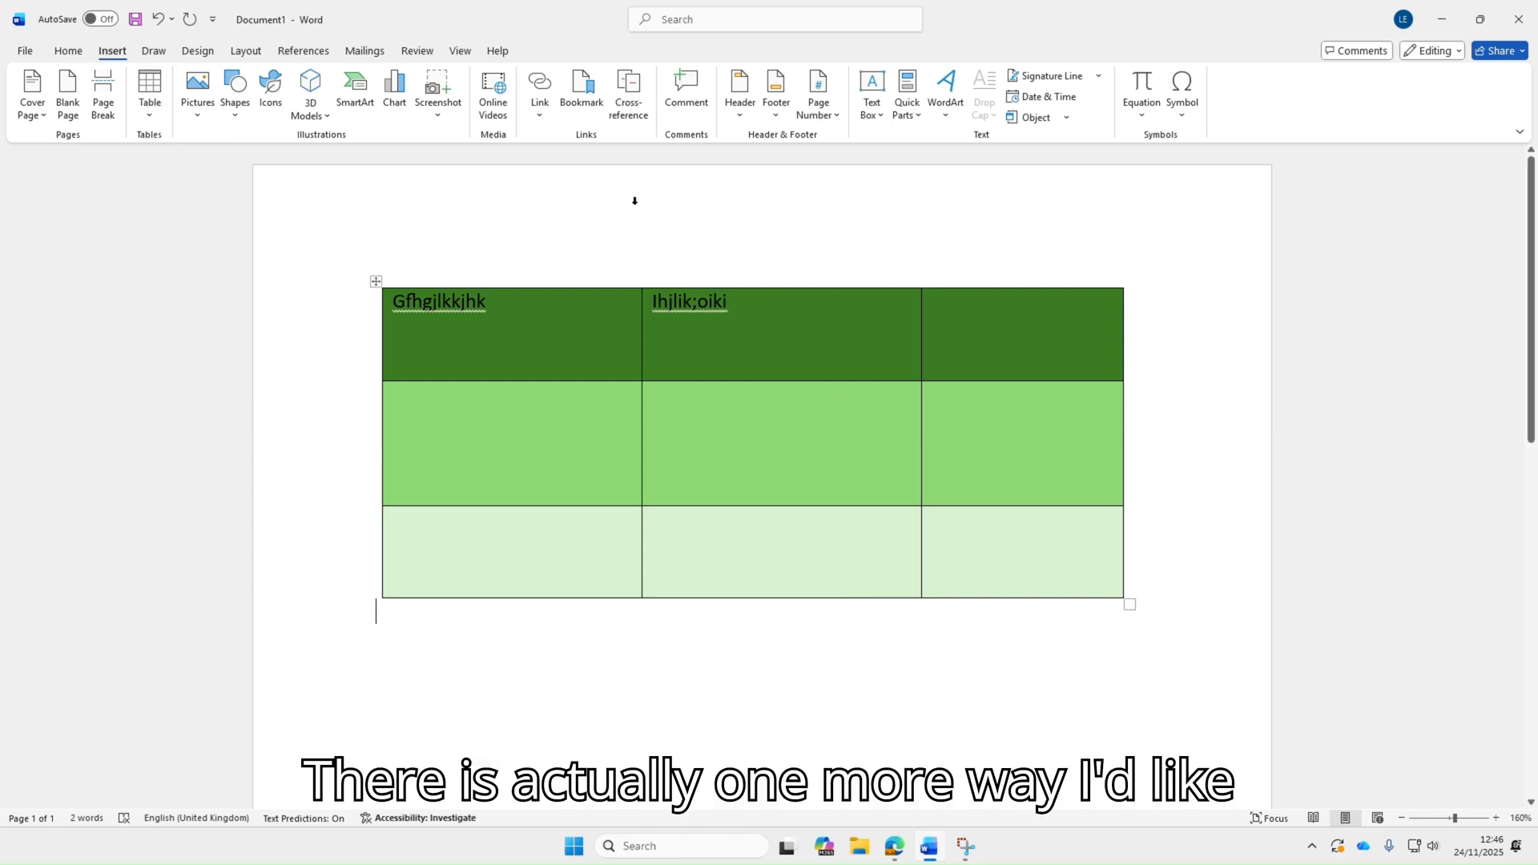
mouse_move(1153, 601)
mouse_down()
mouse_move(611, 480)
mouse_move(362, 284)
mouse_up()
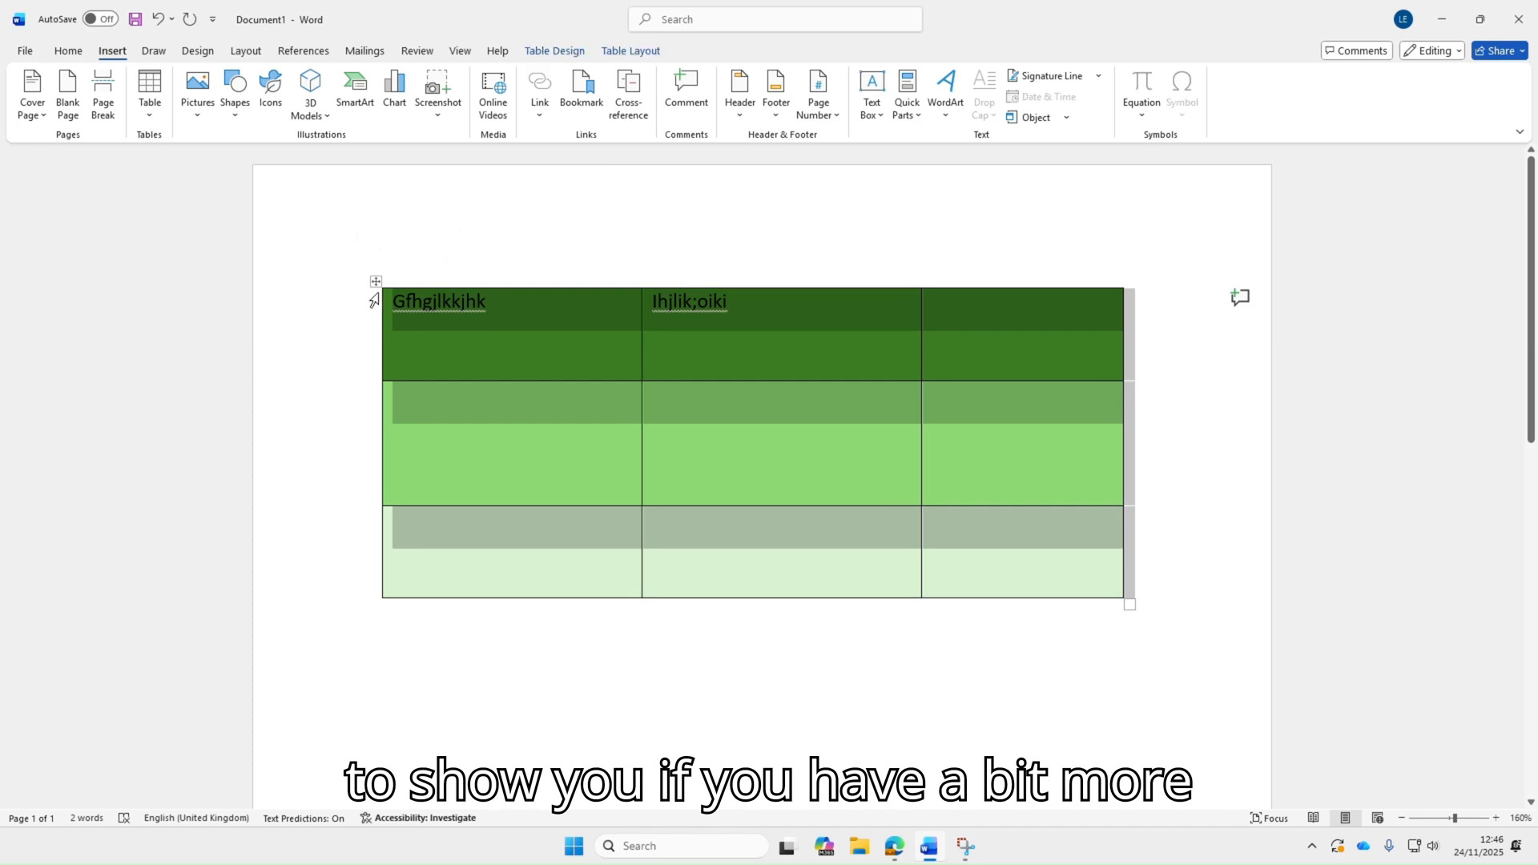
key(Delete)
click(376, 281)
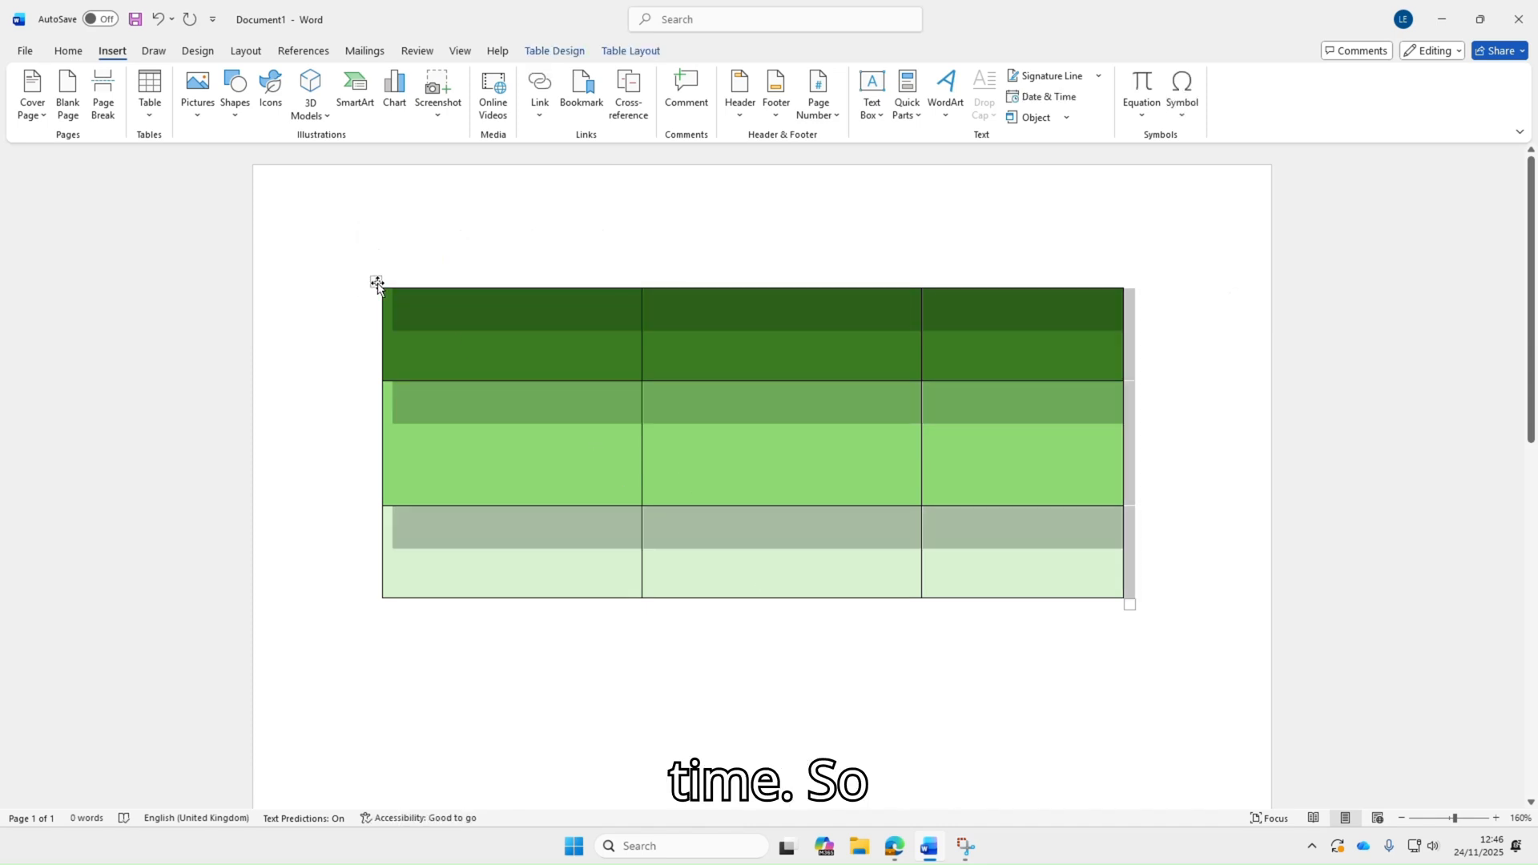
right_click(377, 286)
click(787, 322)
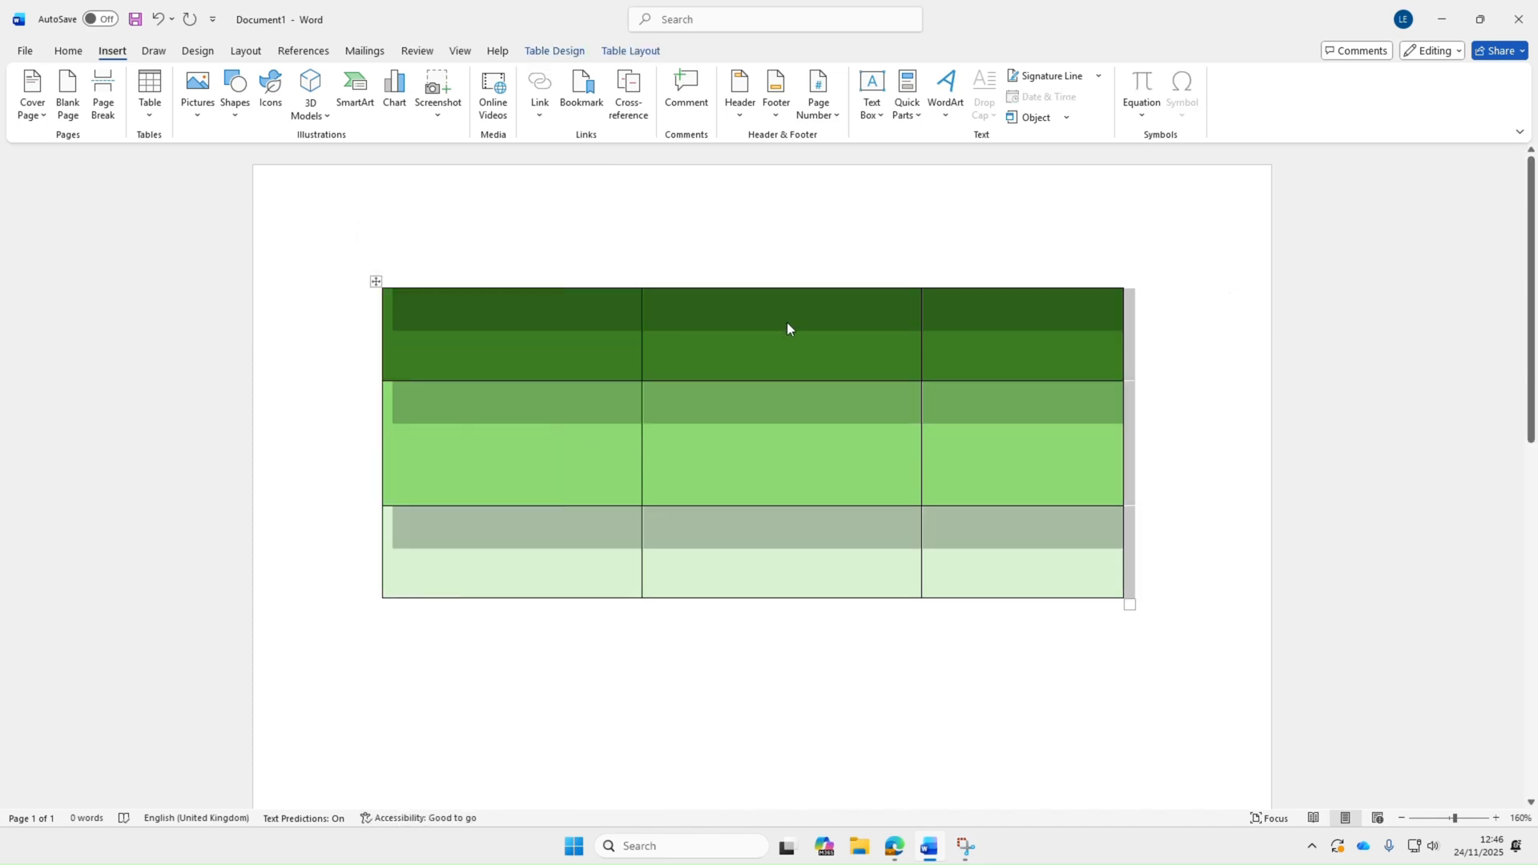
click(1161, 577)
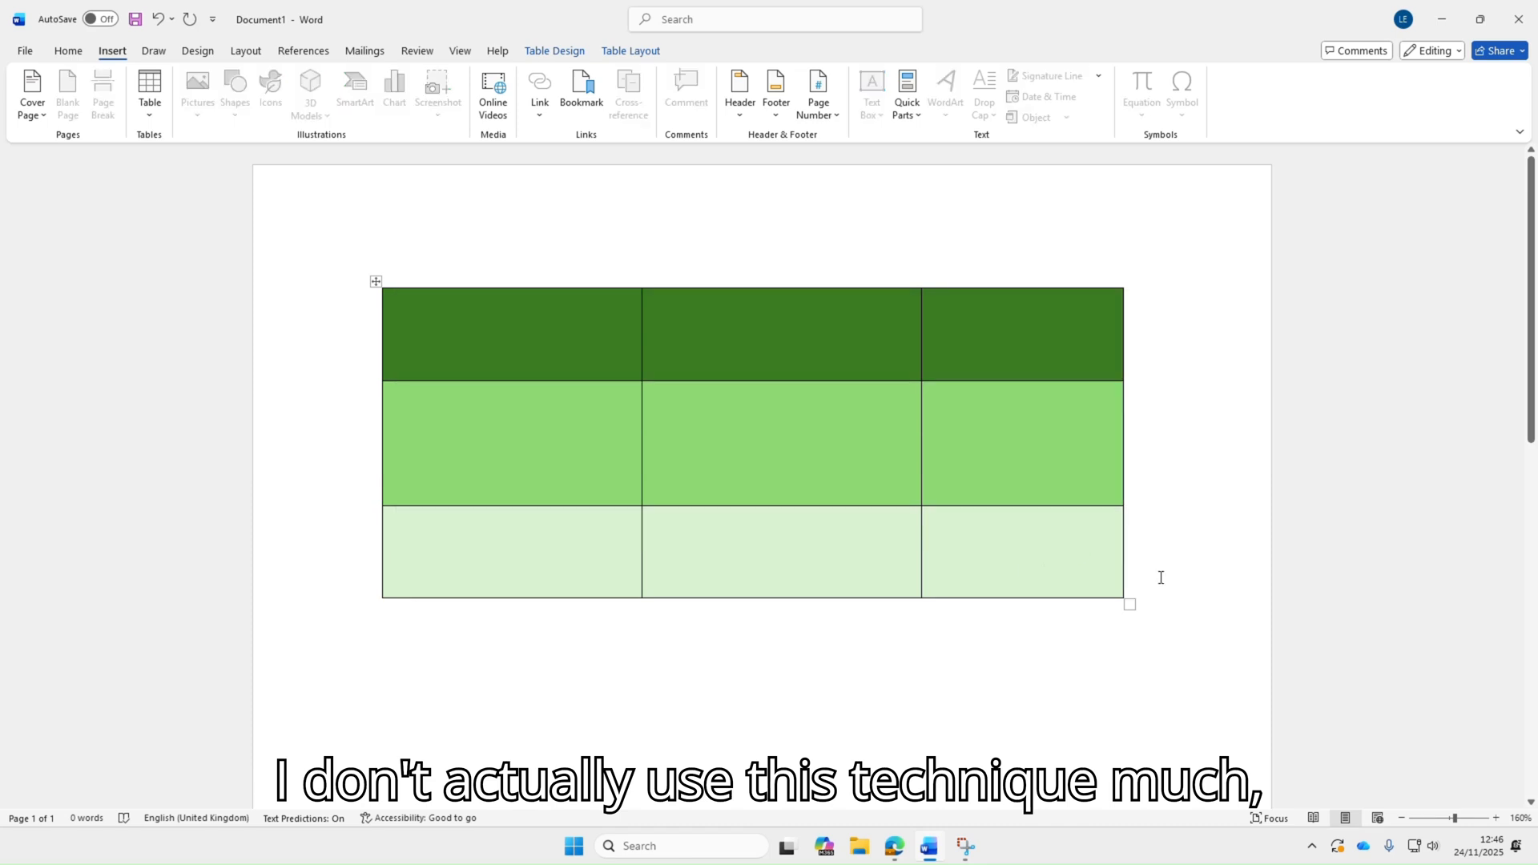
right_click(376, 282)
click(416, 463)
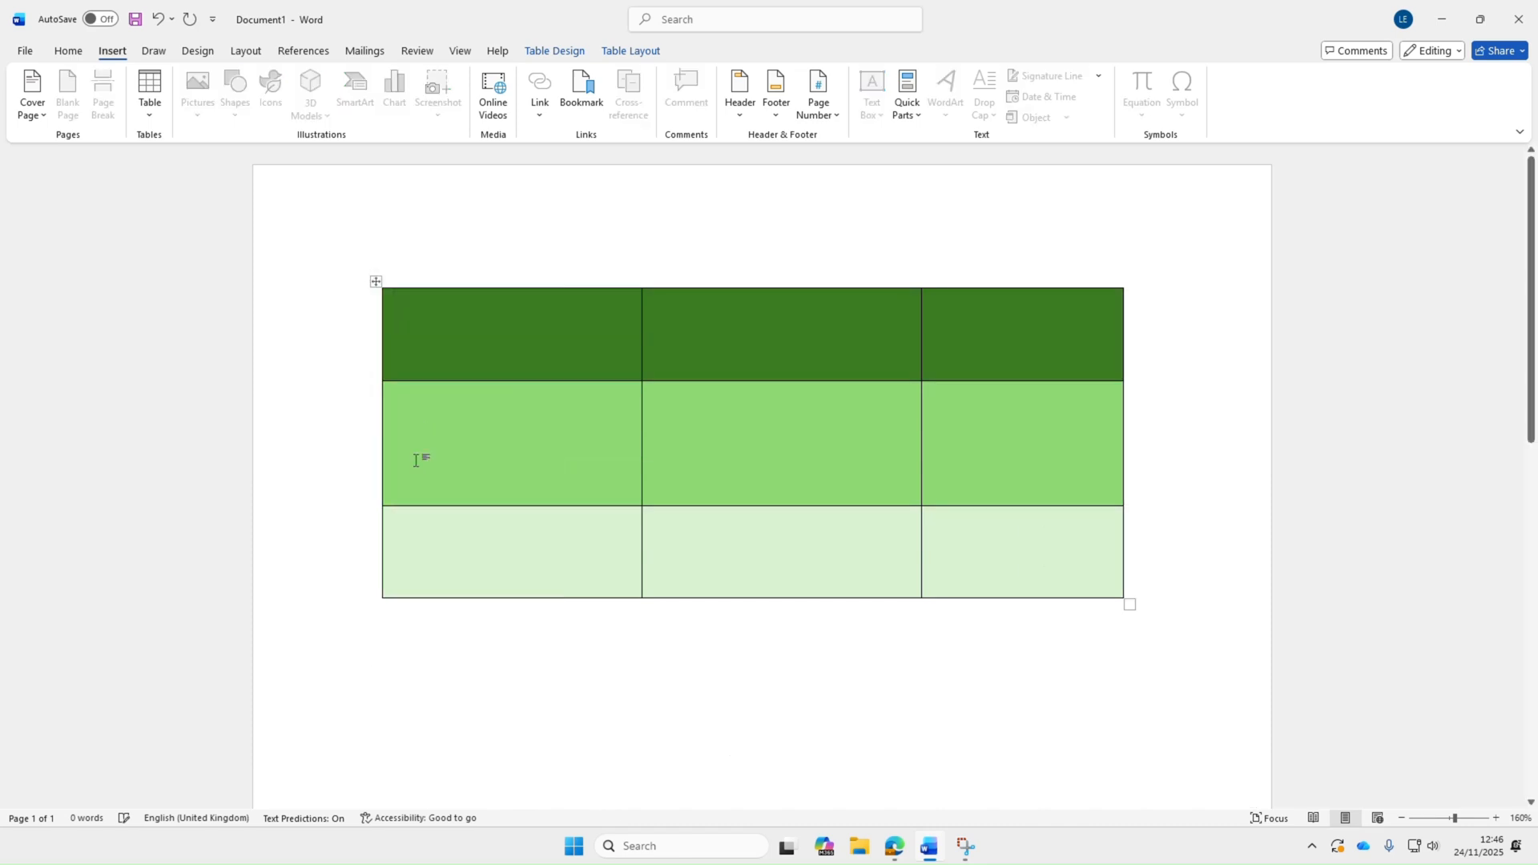
Type a line of sample gibberish text at the top of the empty page
text(jhfjhgf)
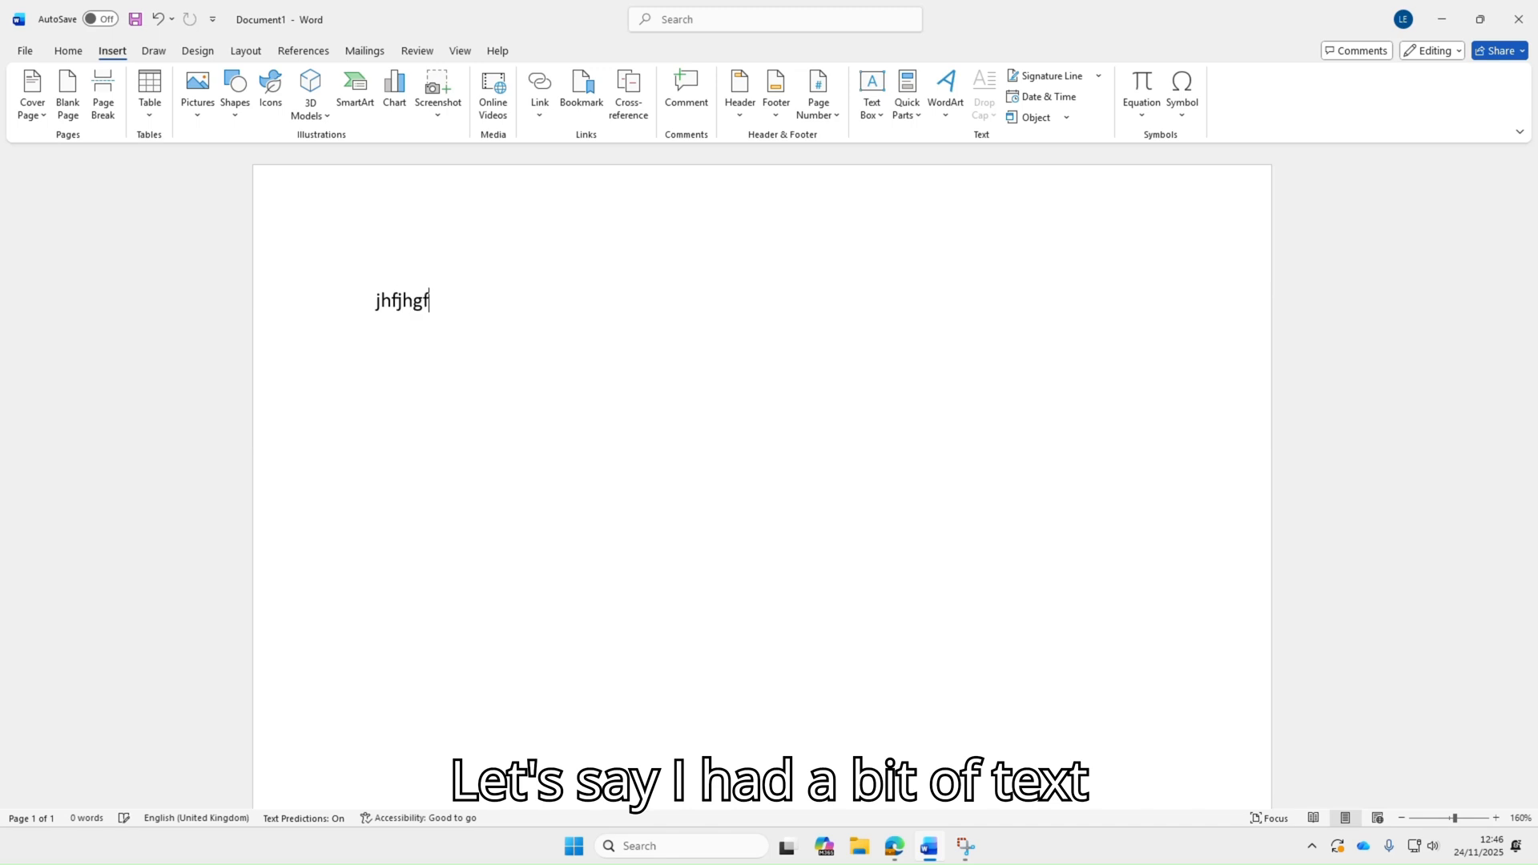
text(kjgfkjgfkjgfjhgfjgfjkjgkgflkgfkhg)
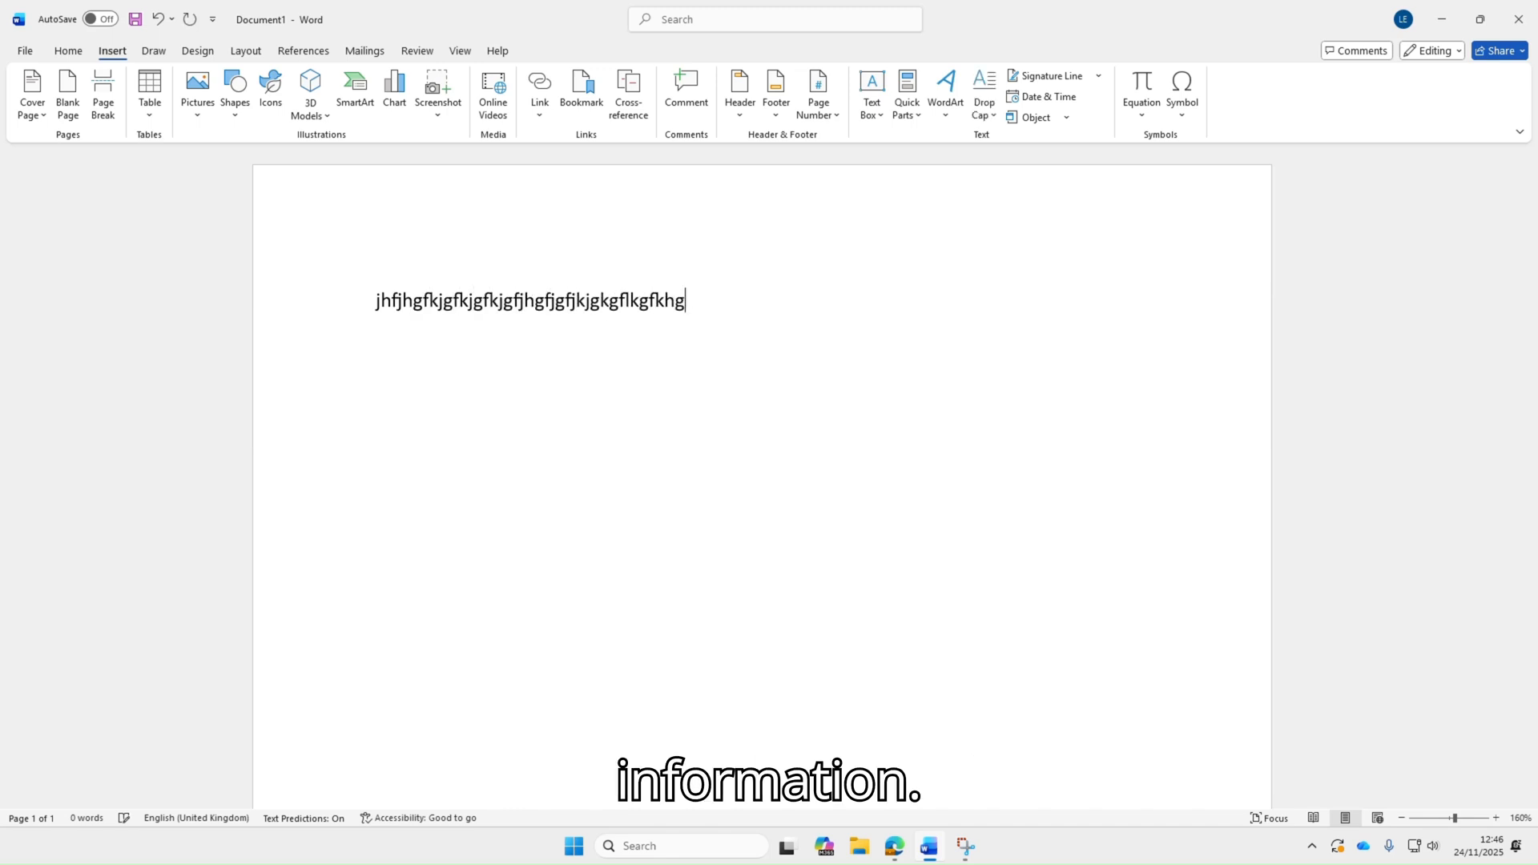
text( fehfdjhggfjfkjhfdjfjhf dsajgkdjfdjd)
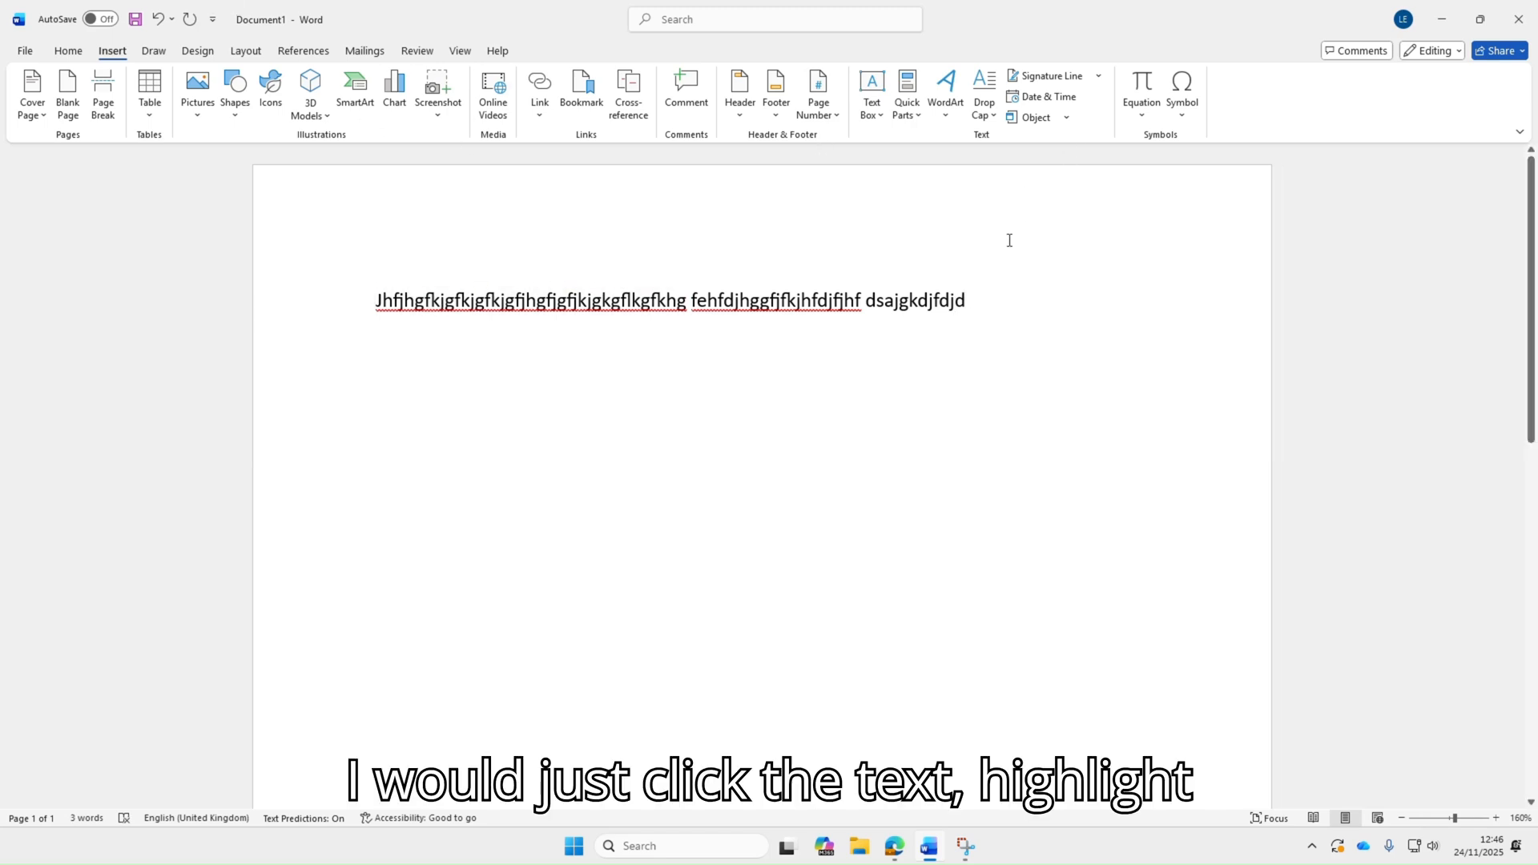
Convert the selected text into a table with 3 columns and AutoFit to window
drag(1001, 300, 377, 303)
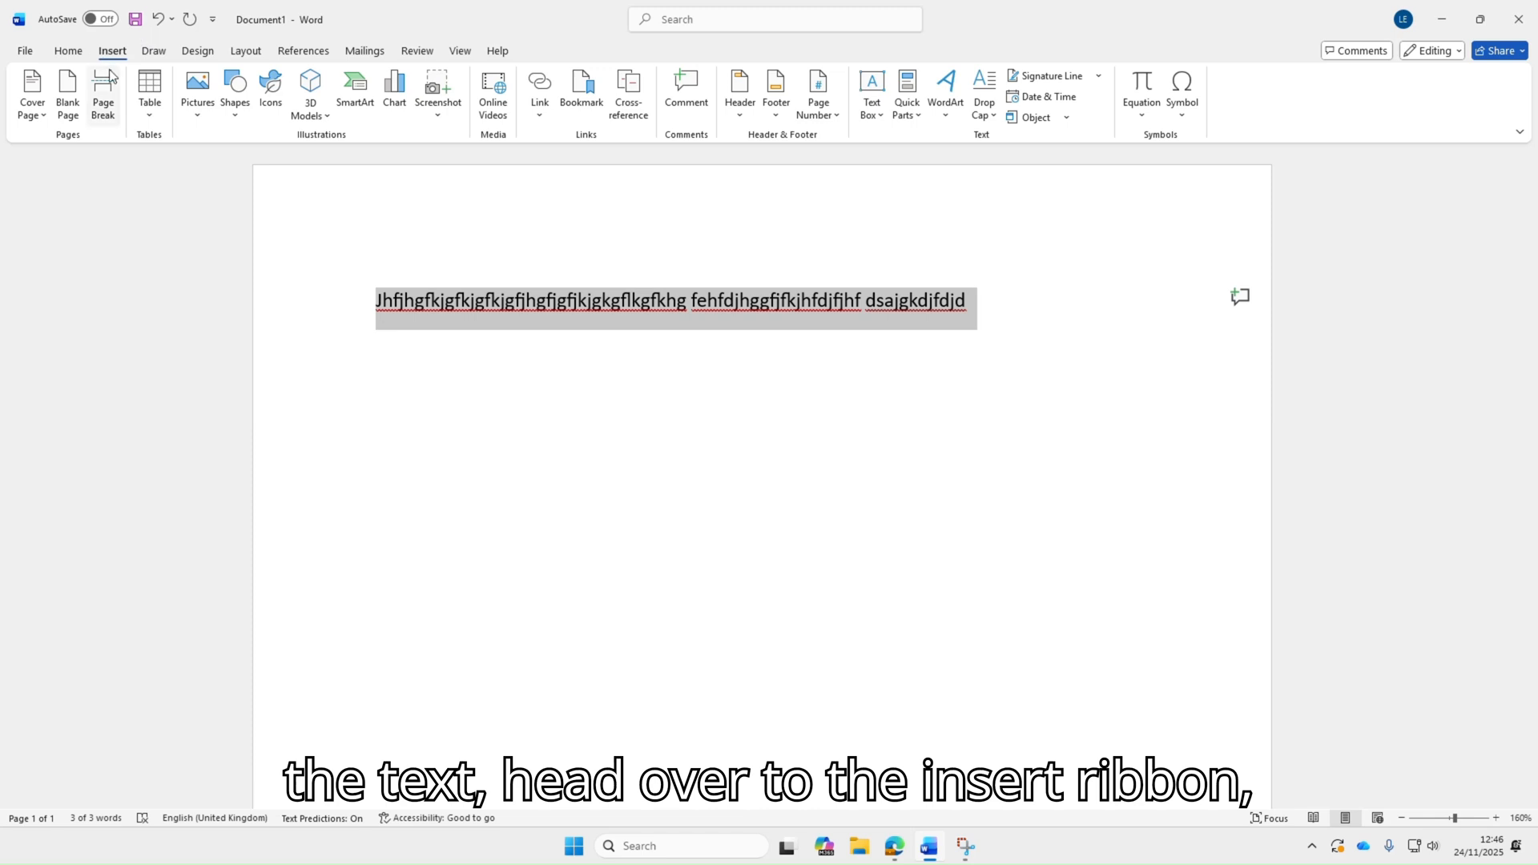
click(153, 117)
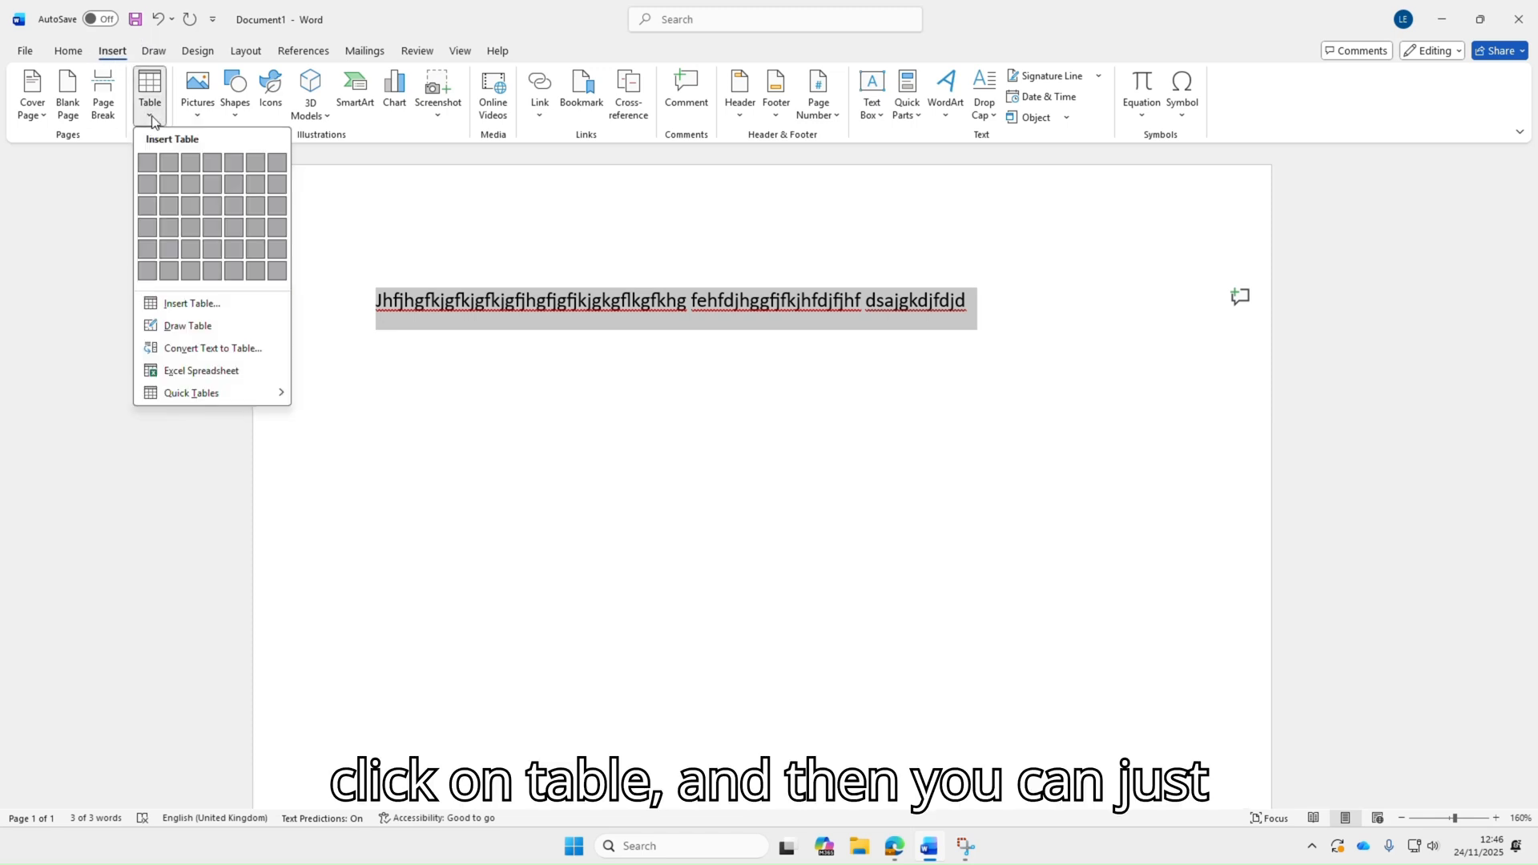
click(194, 356)
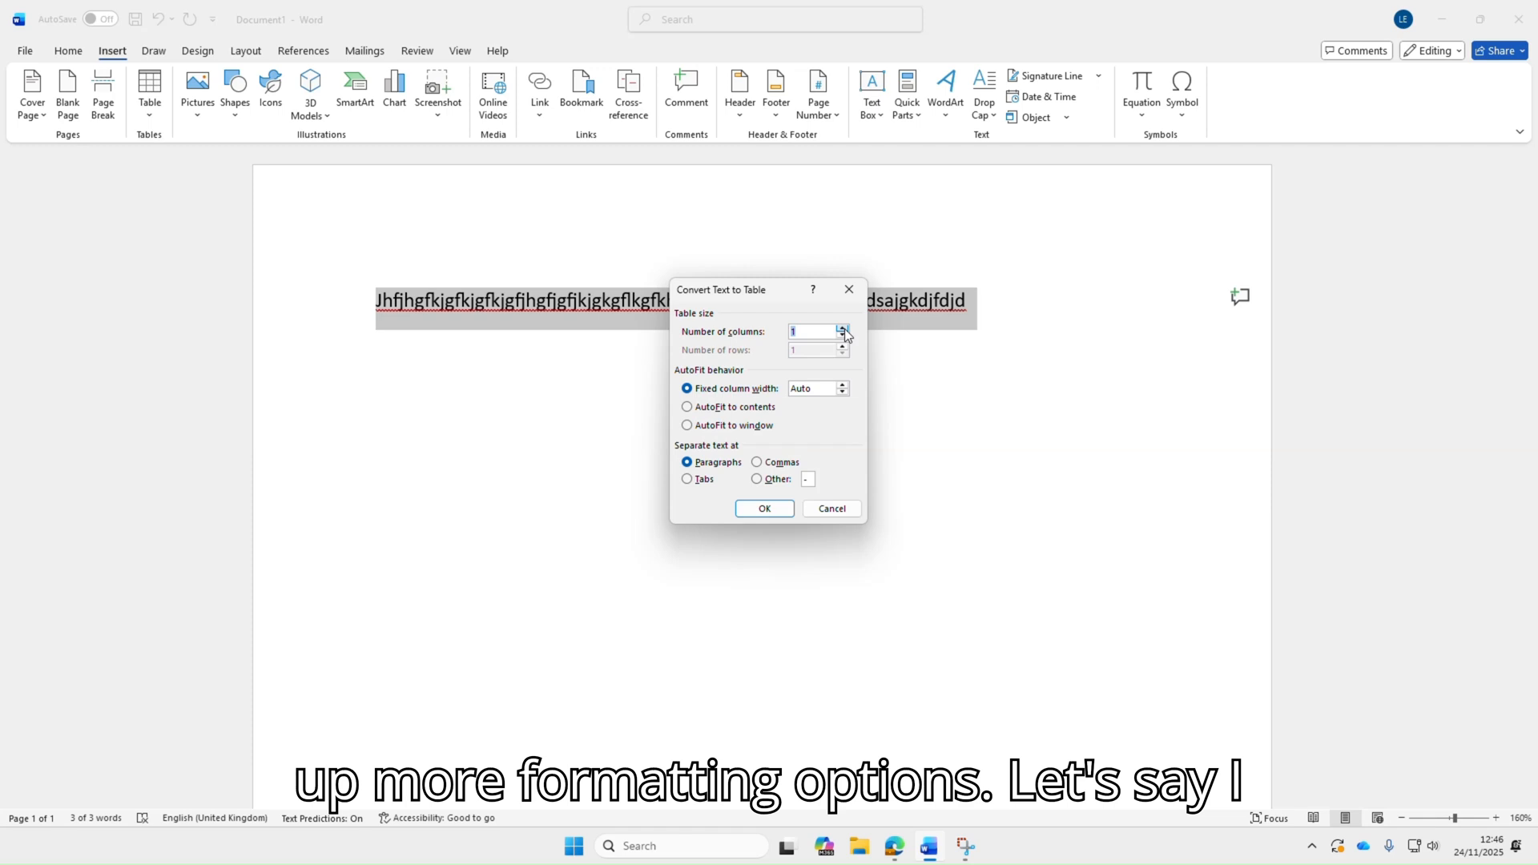
click(844, 329)
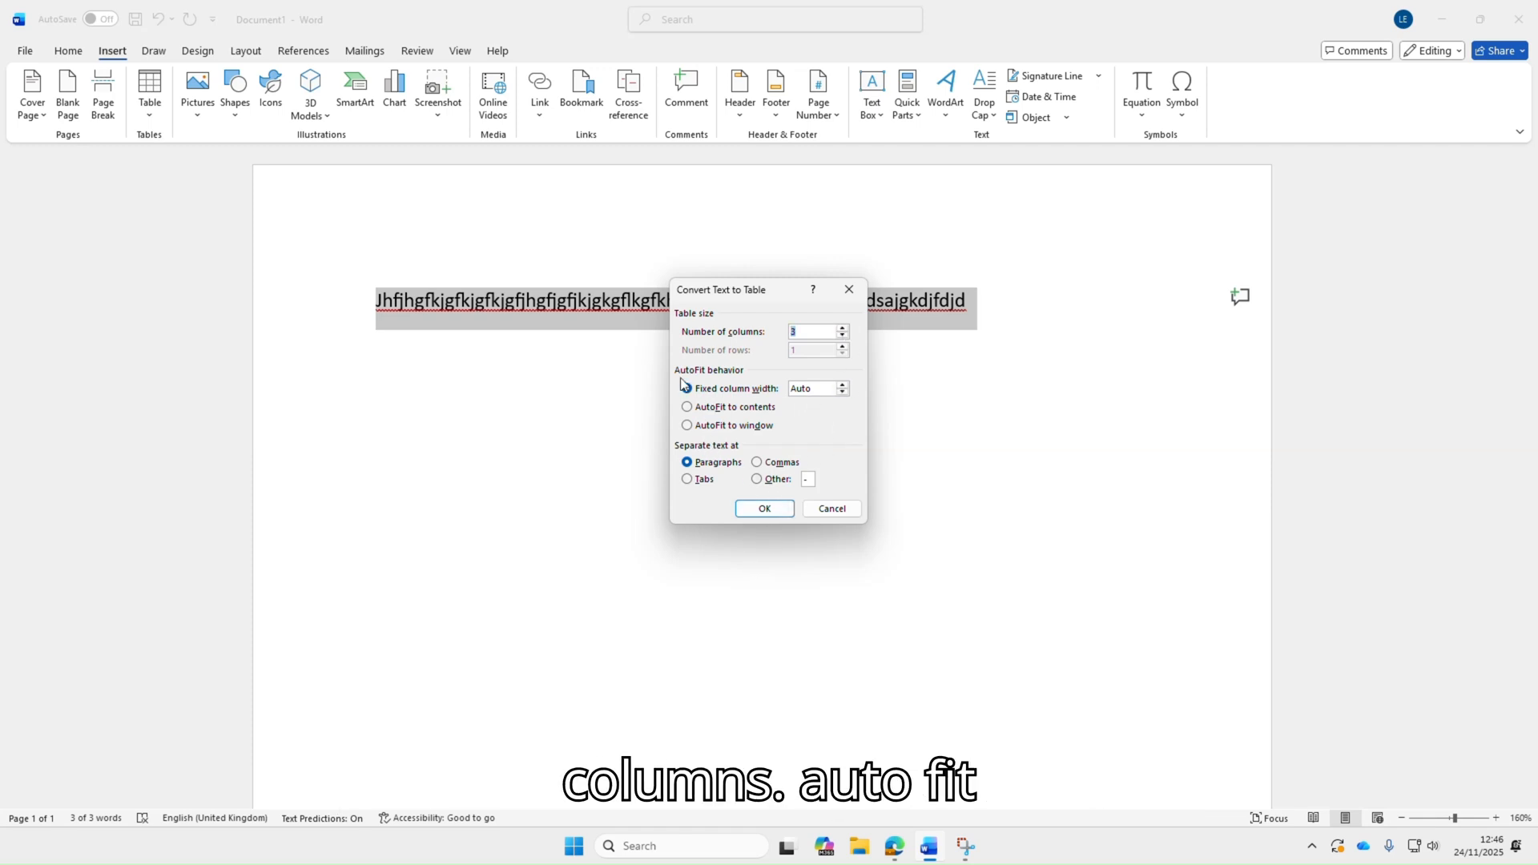
click(691, 427)
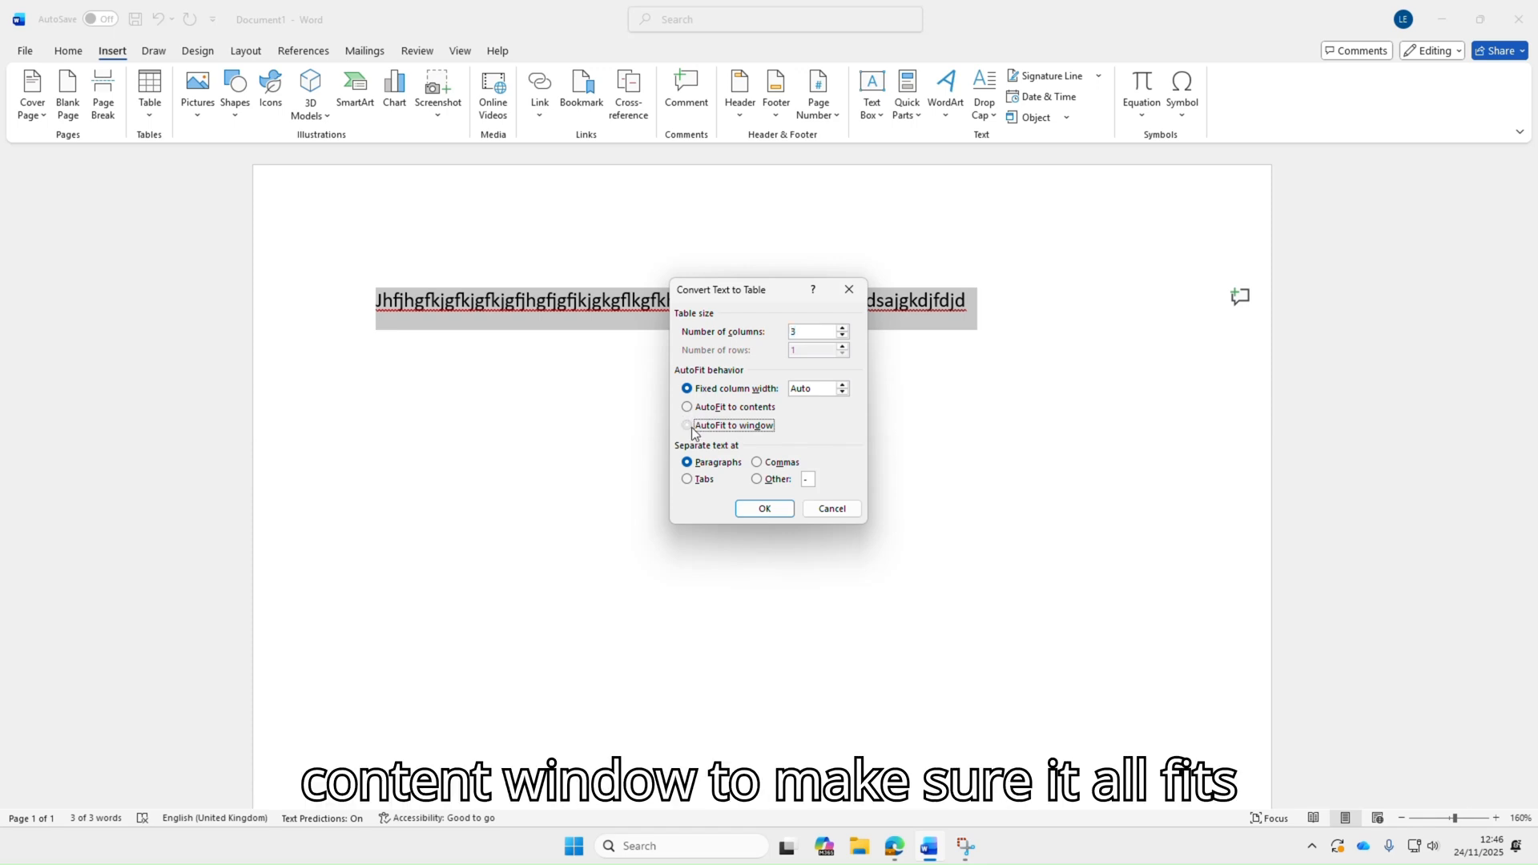
click(765, 511)
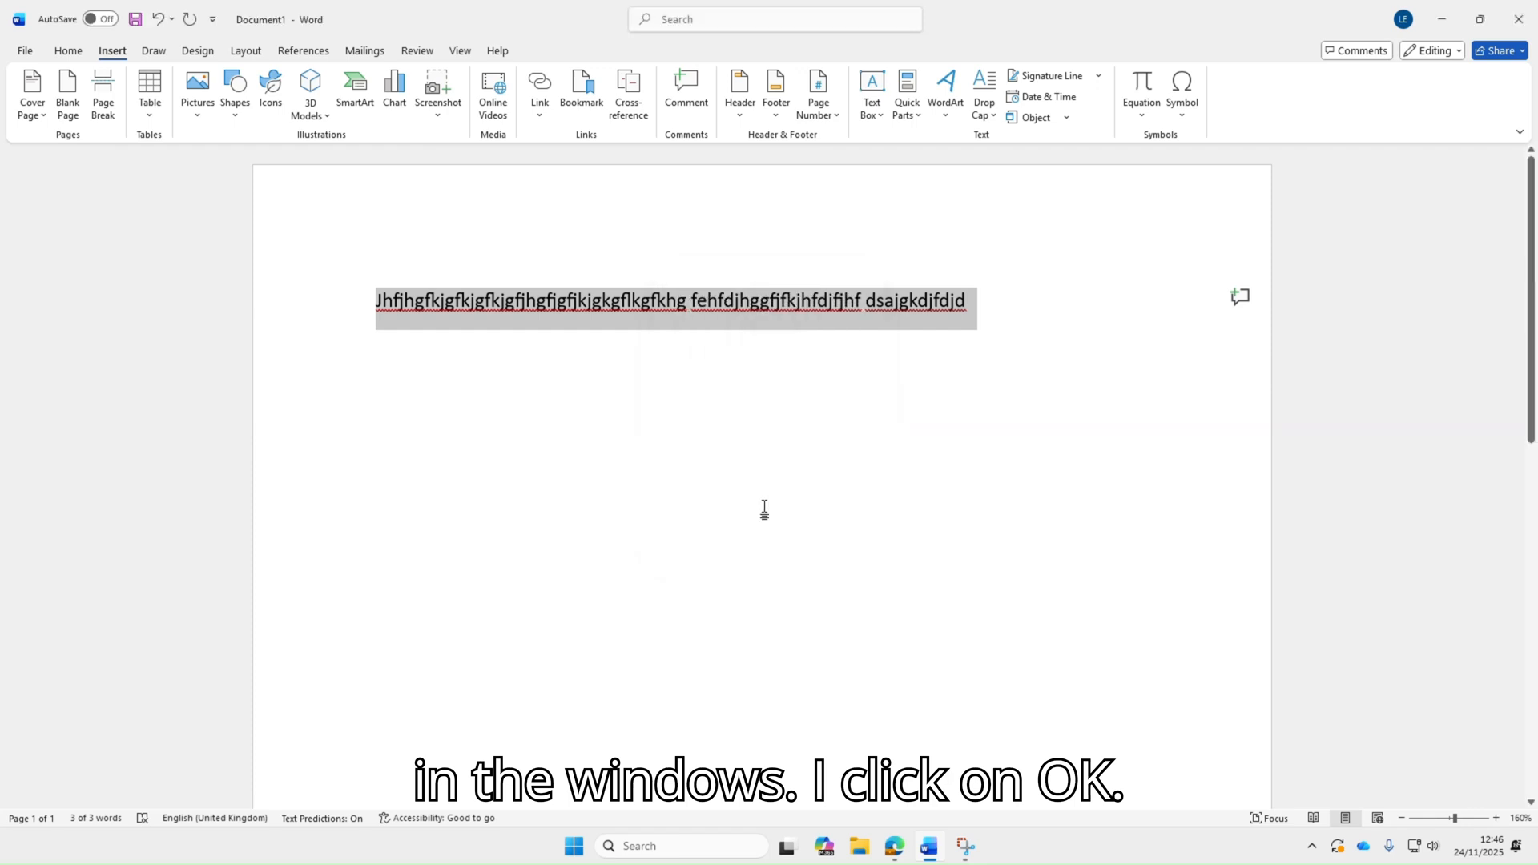
Apply a purple grid table style to the converted table
click(821, 485)
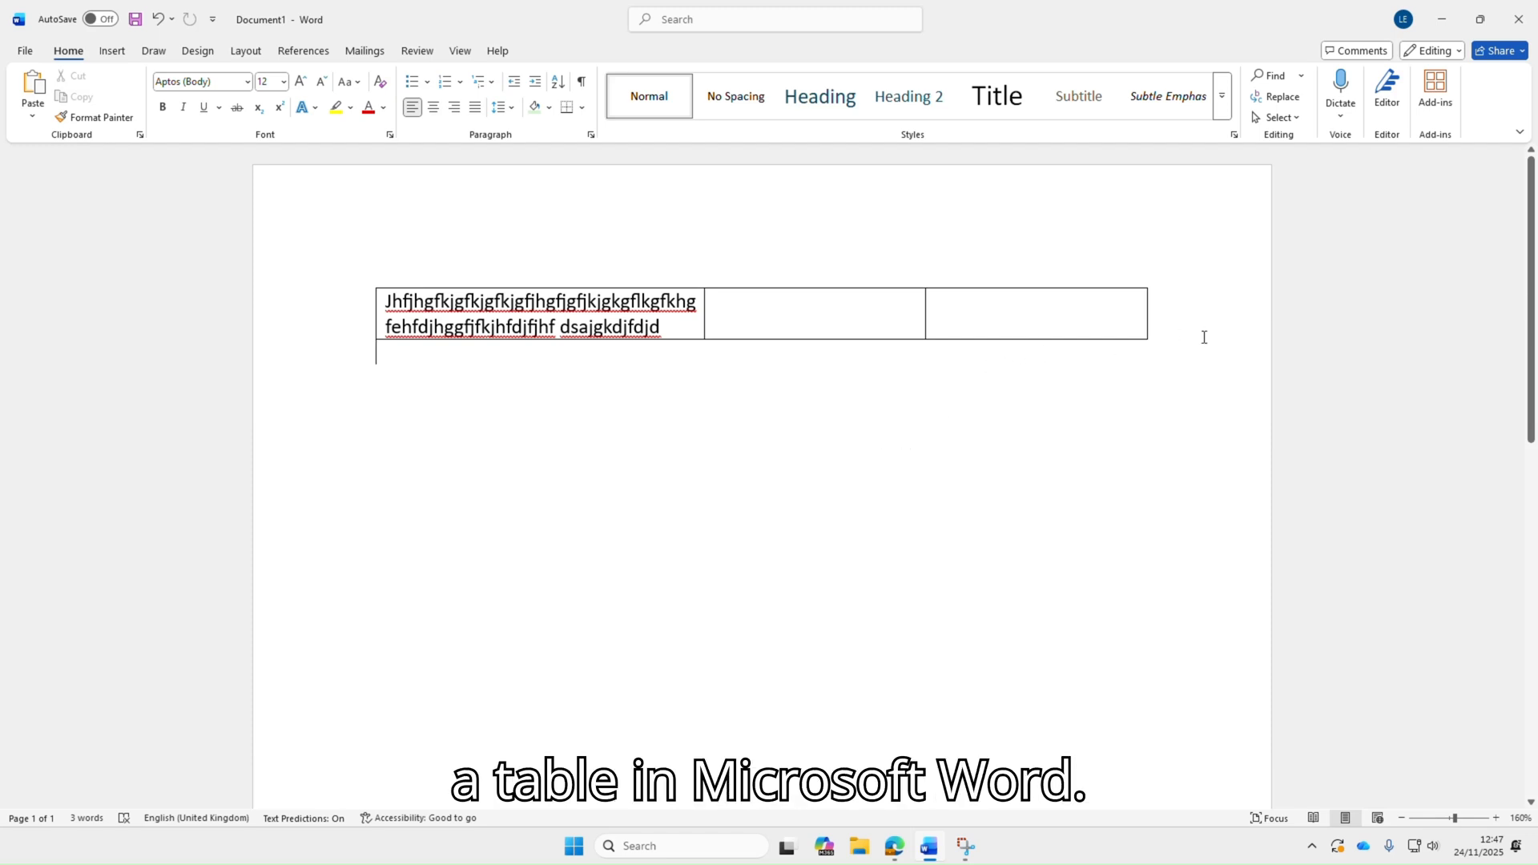
drag(1159, 347, 480, 303)
click(975, 411)
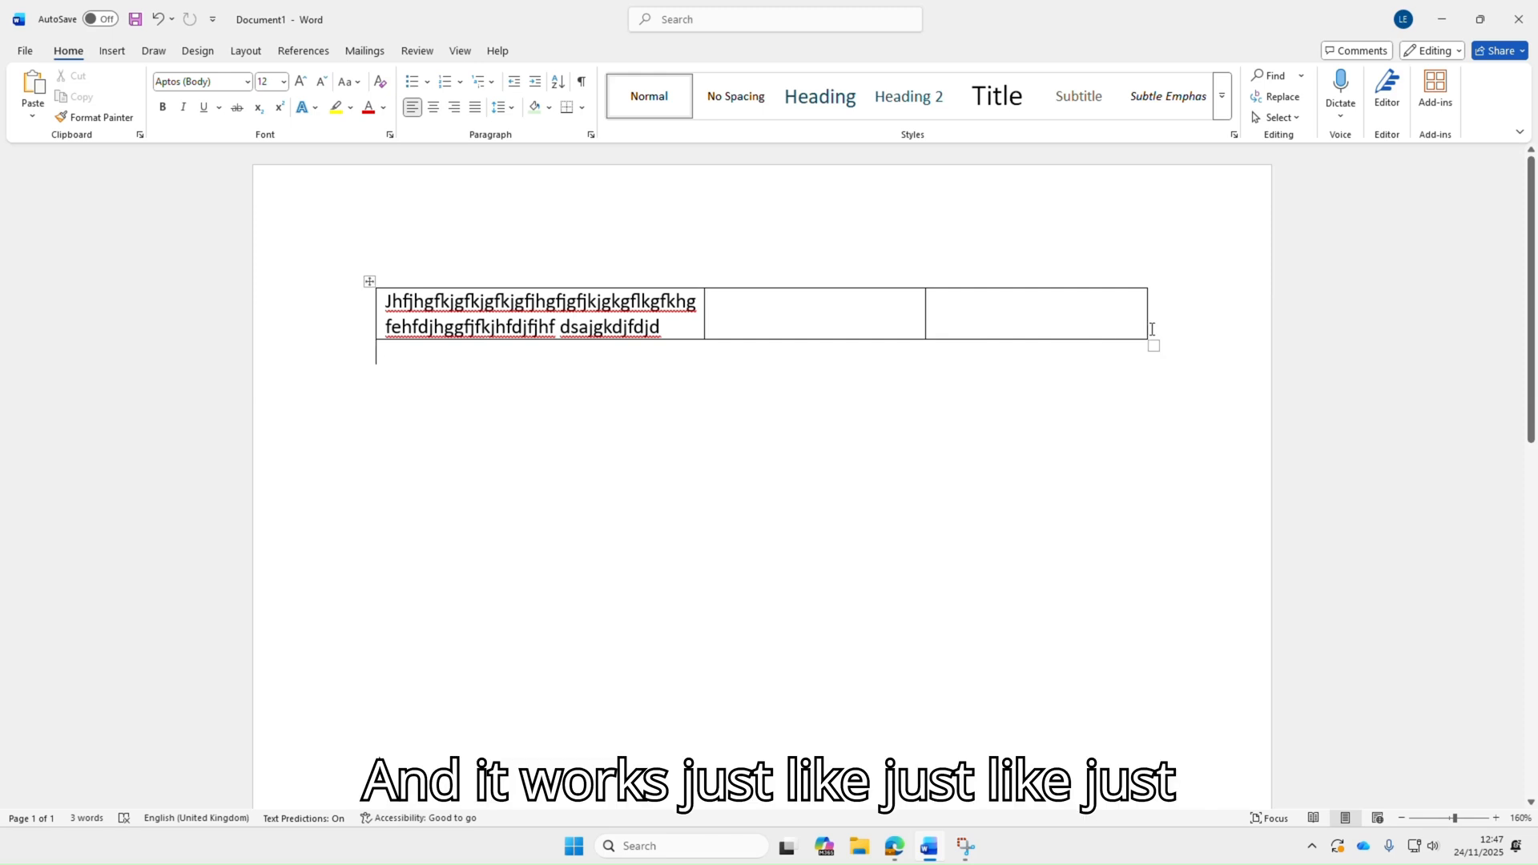
drag(1184, 312, 478, 326)
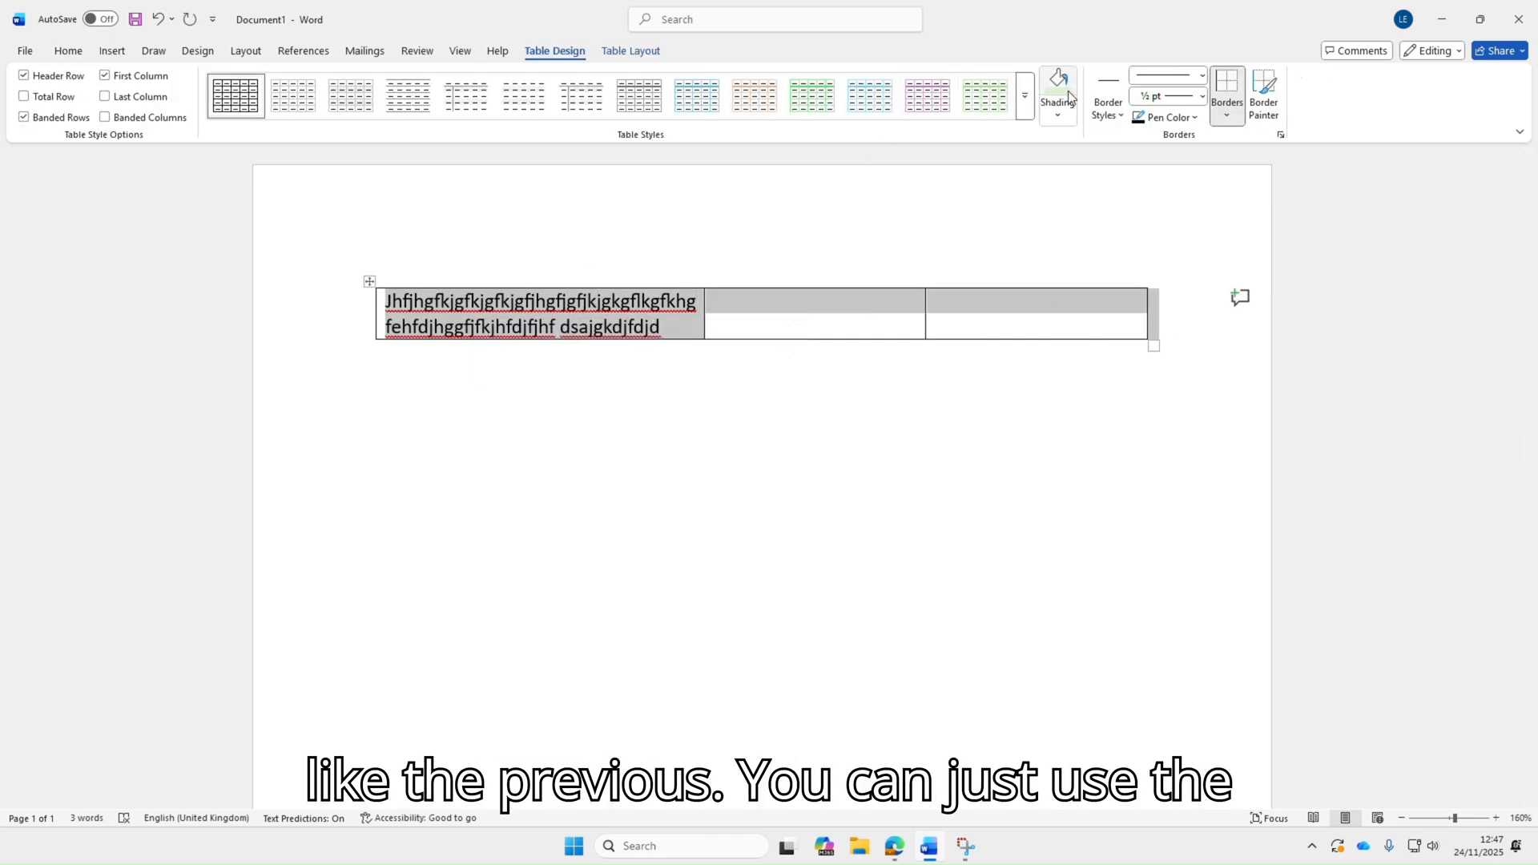
click(1070, 95)
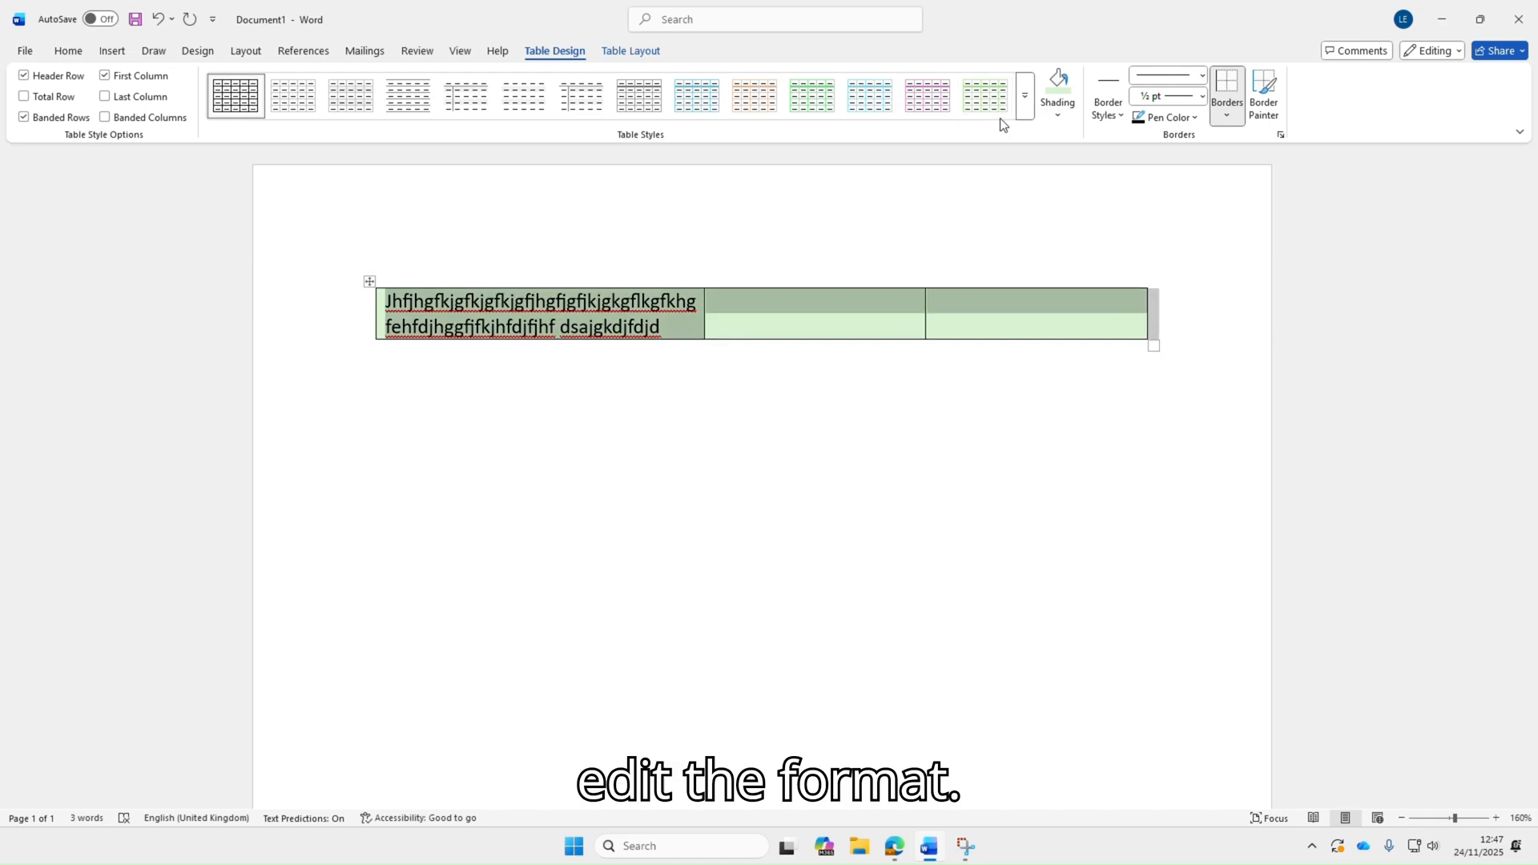
click(1027, 101)
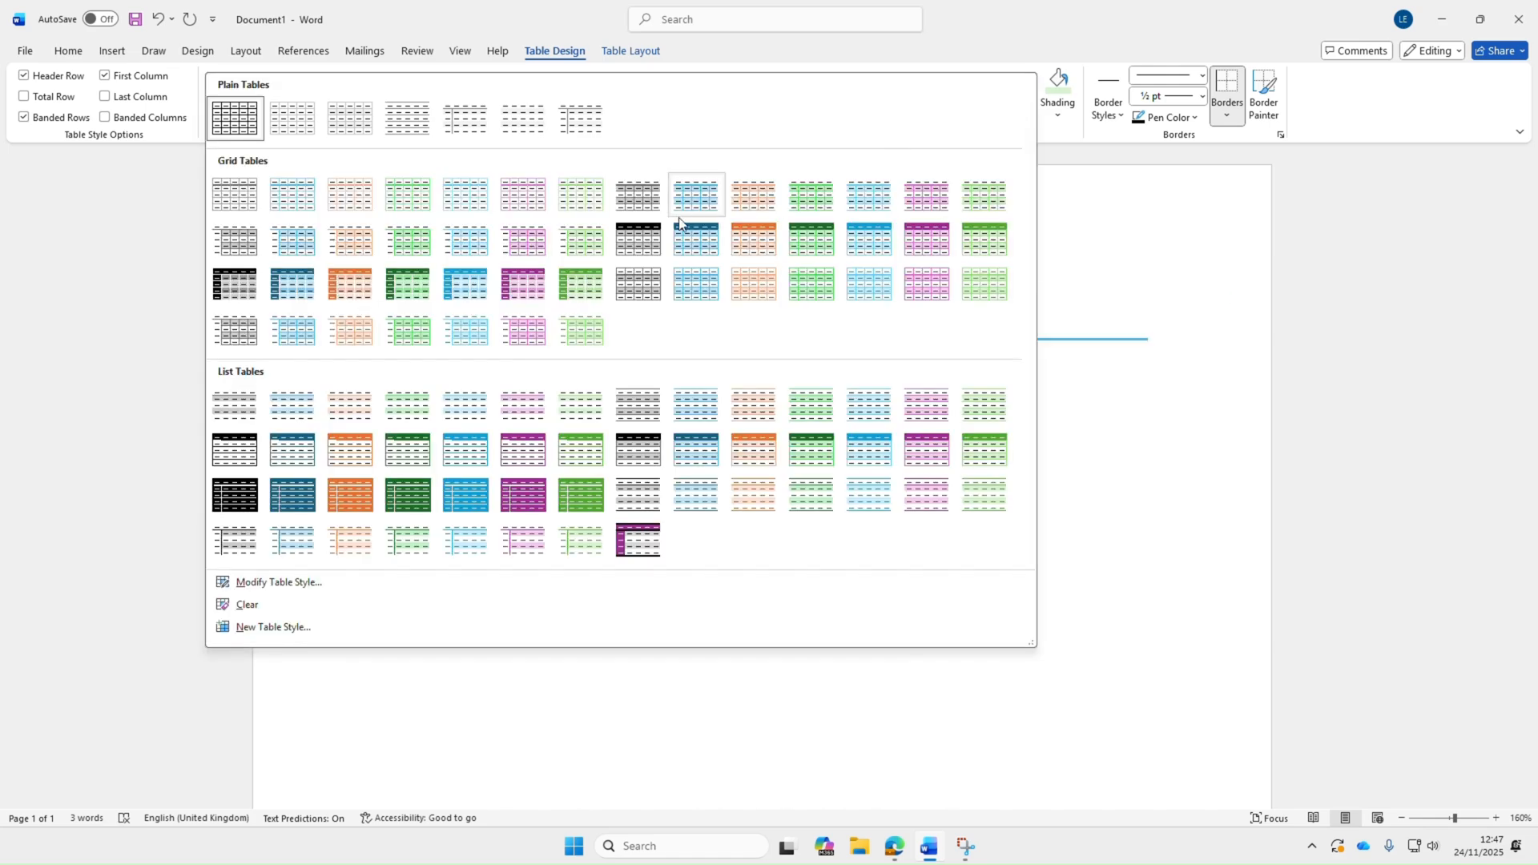
click(517, 276)
click(526, 486)
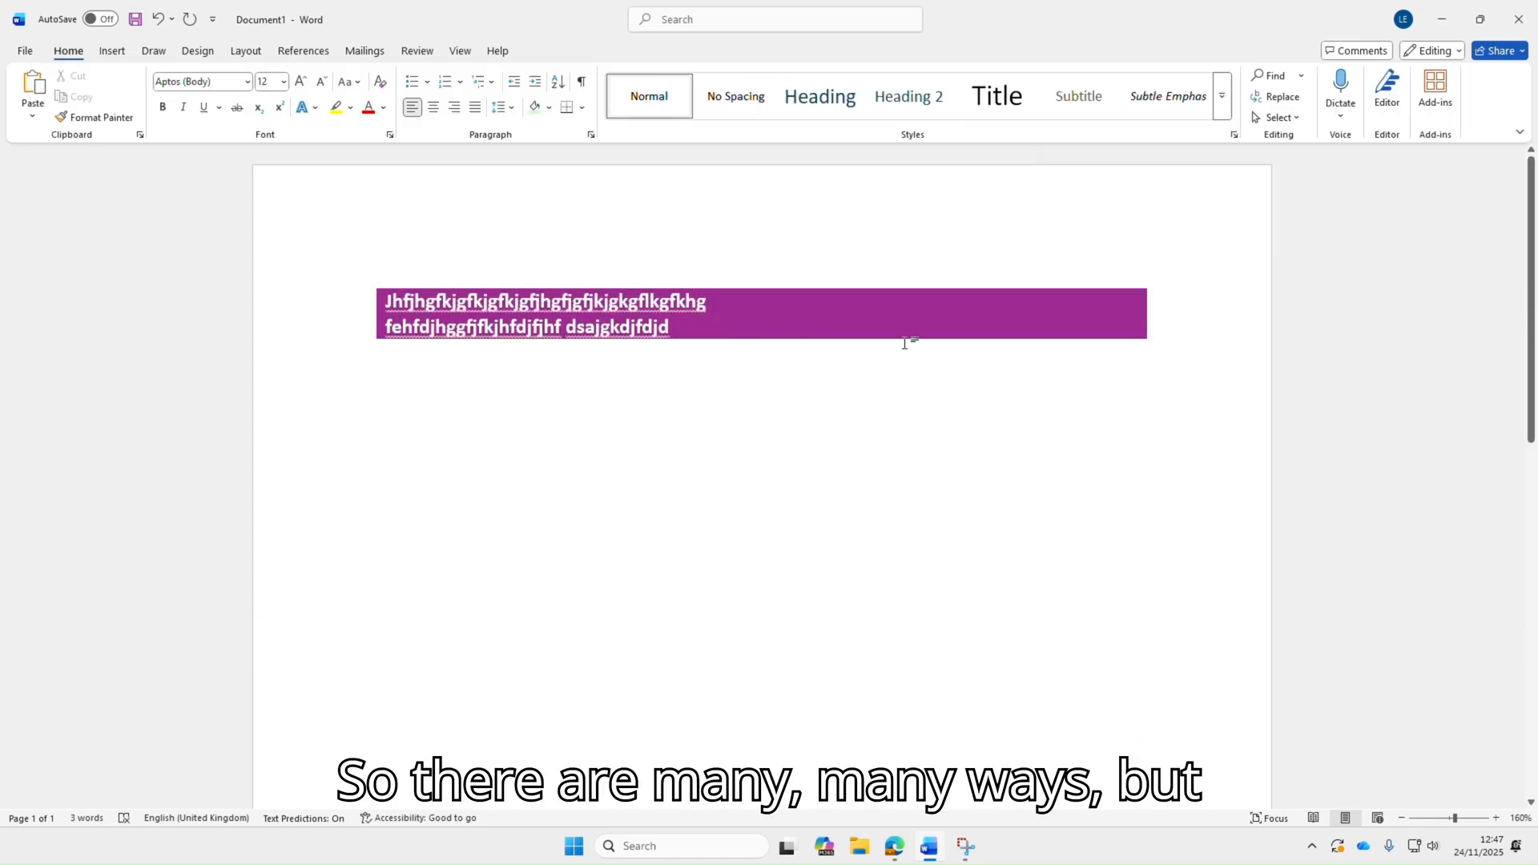
Clear all text from the purple table
drag(1152, 347, 383, 302)
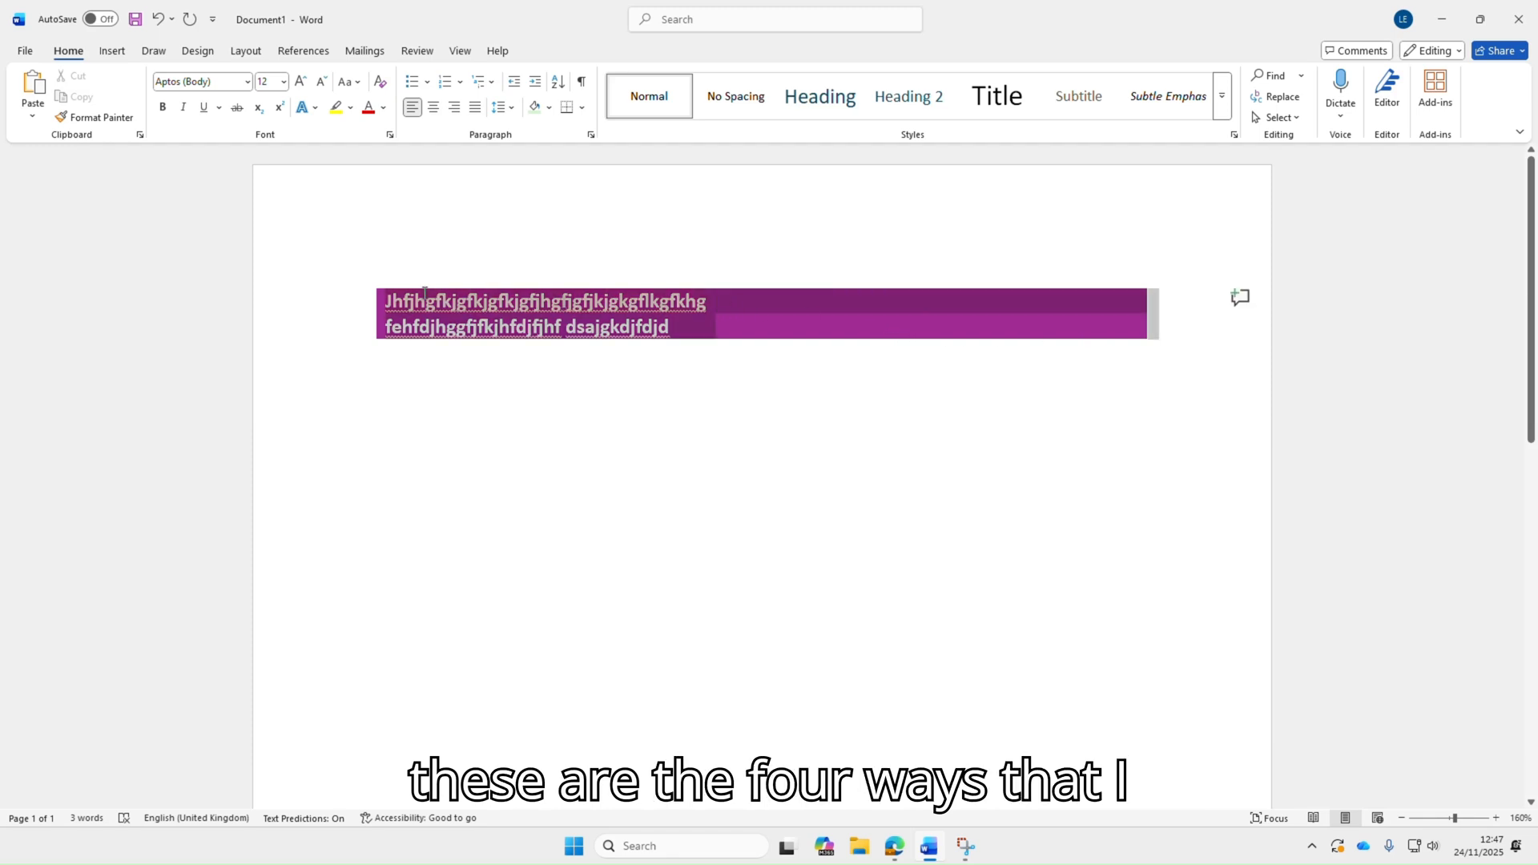
key(Delete)
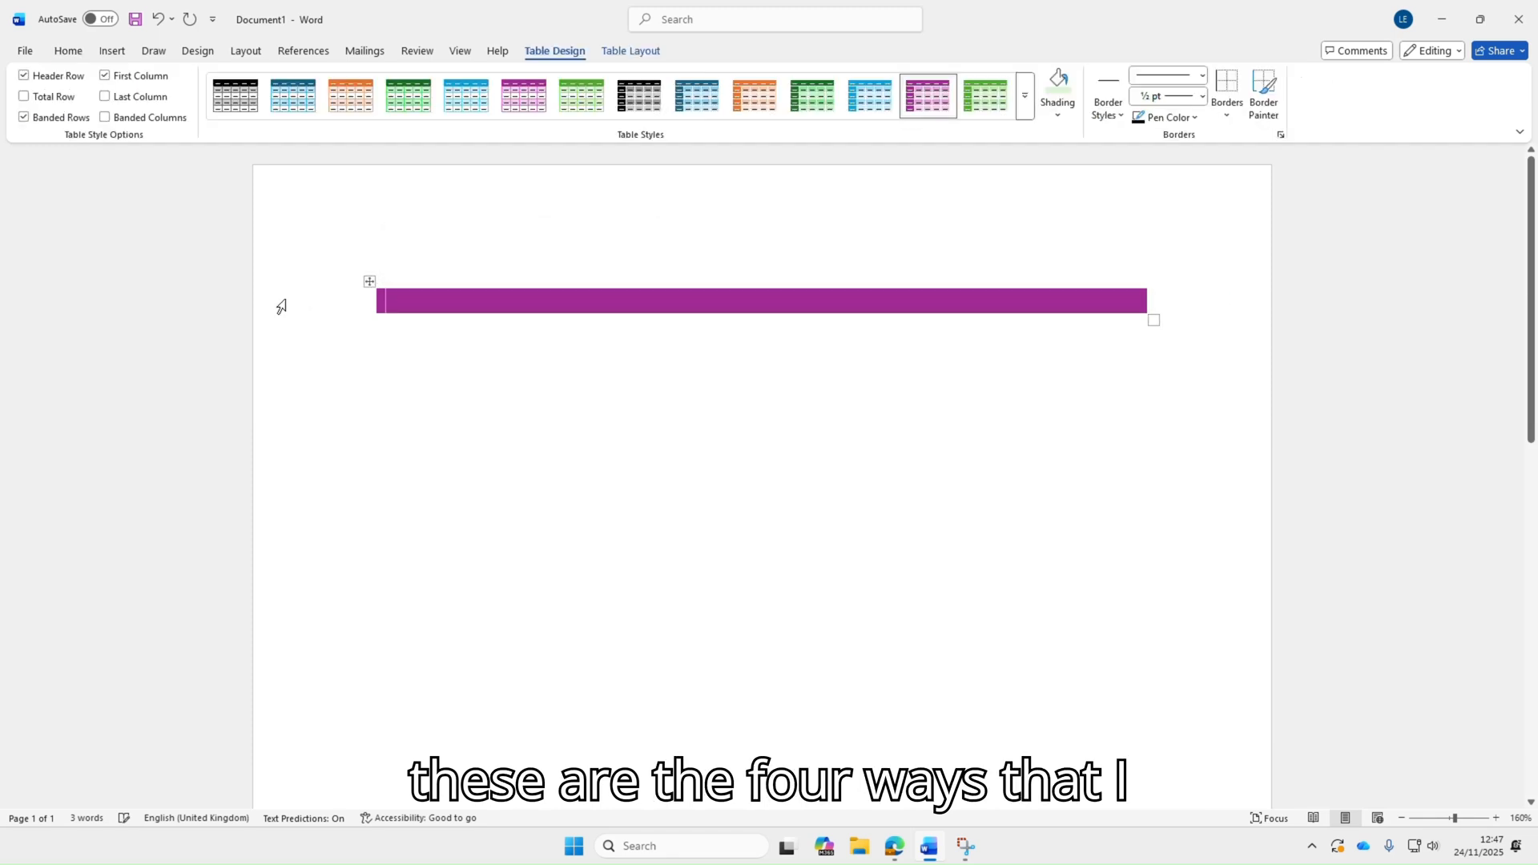